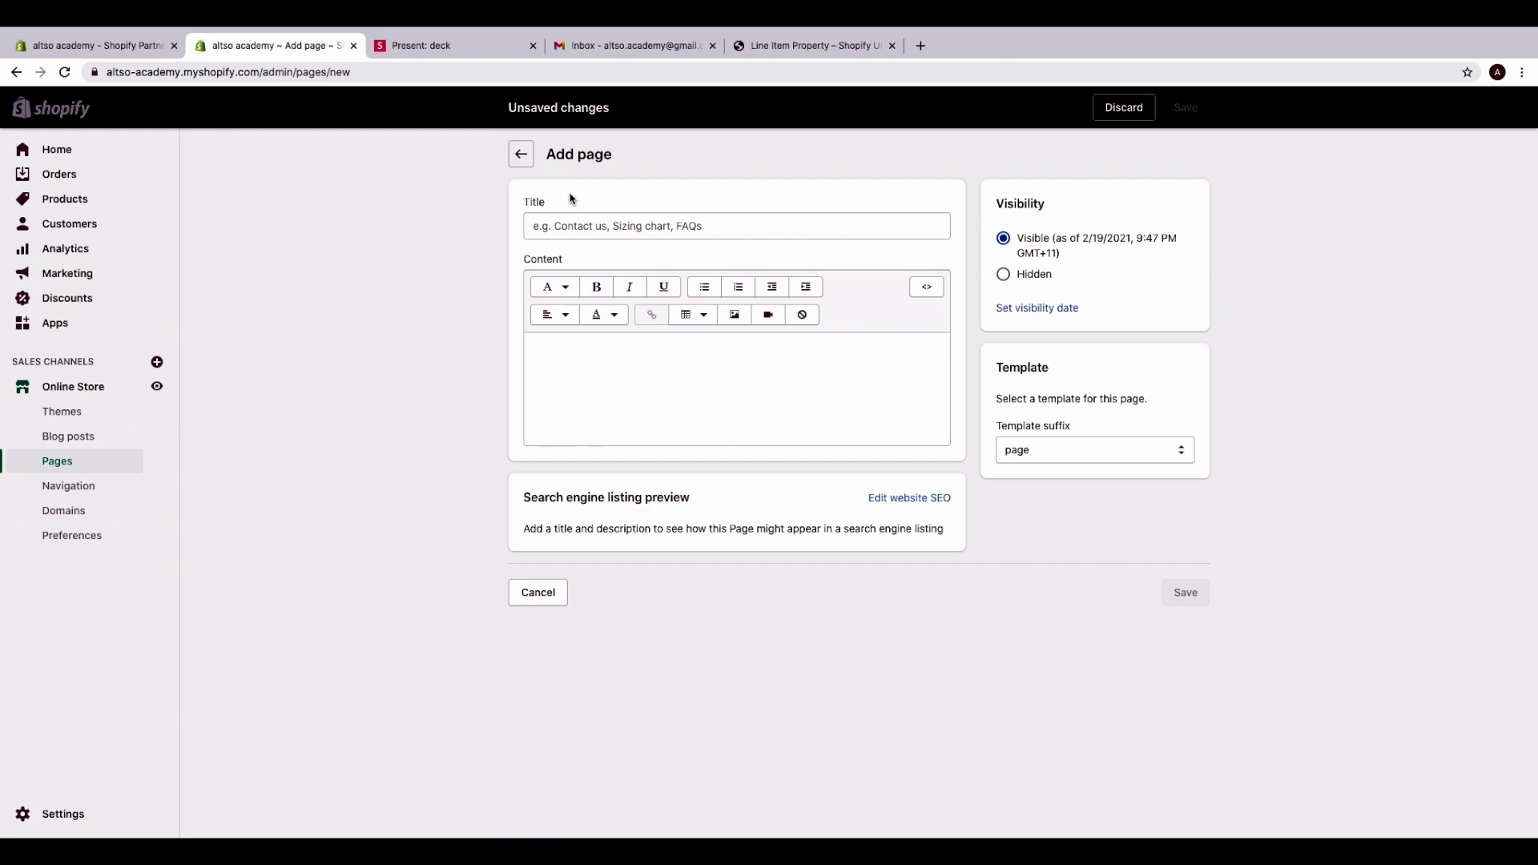
# Create a page titled "Contact Us" with empty content and the page.contact template, and save it
pyautogui.click(607, 228)
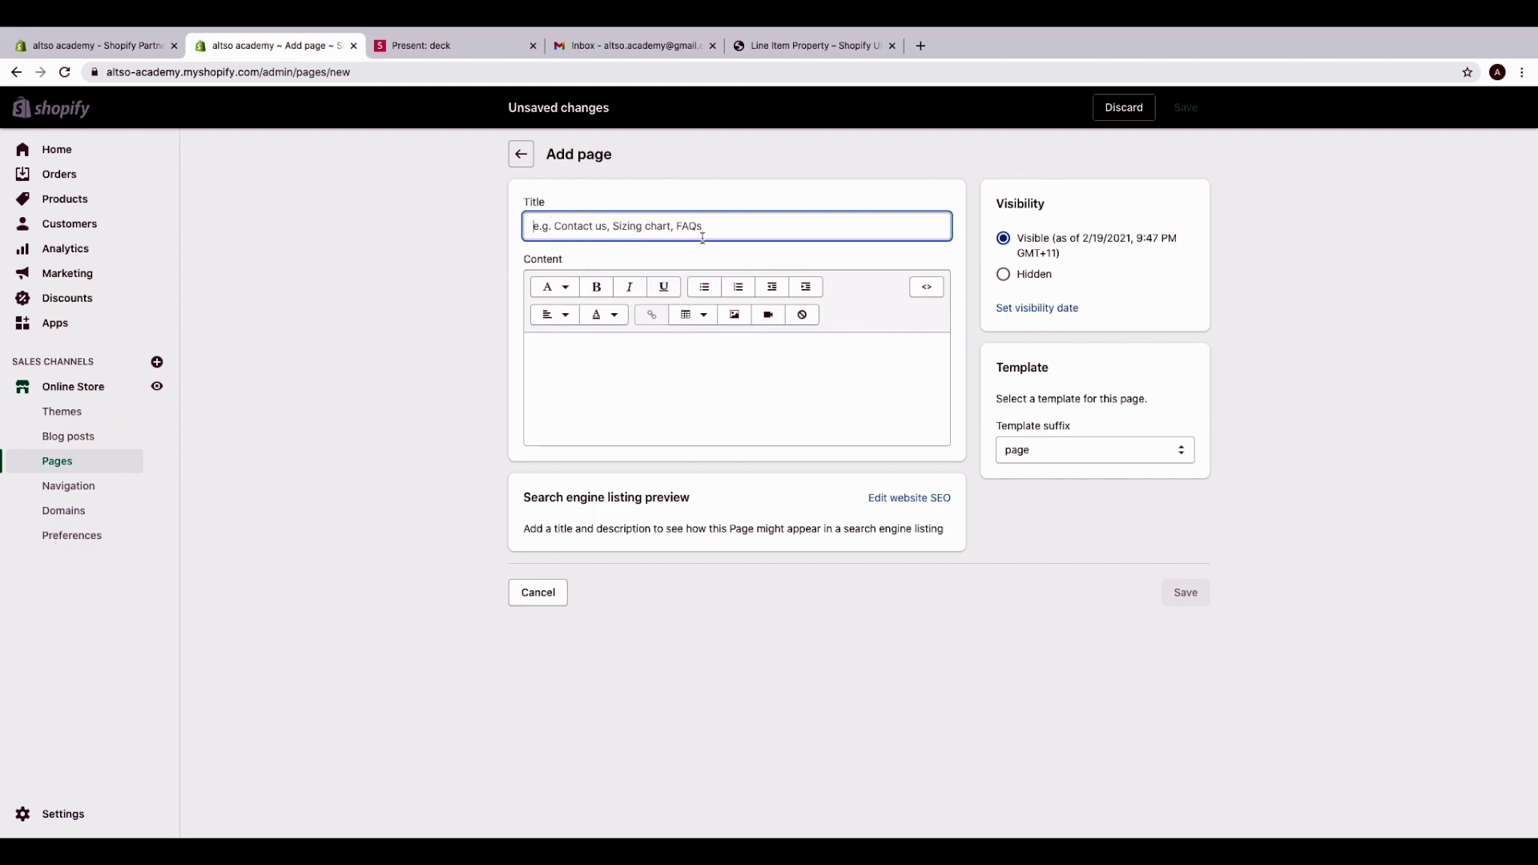
pyautogui.write('Contact')
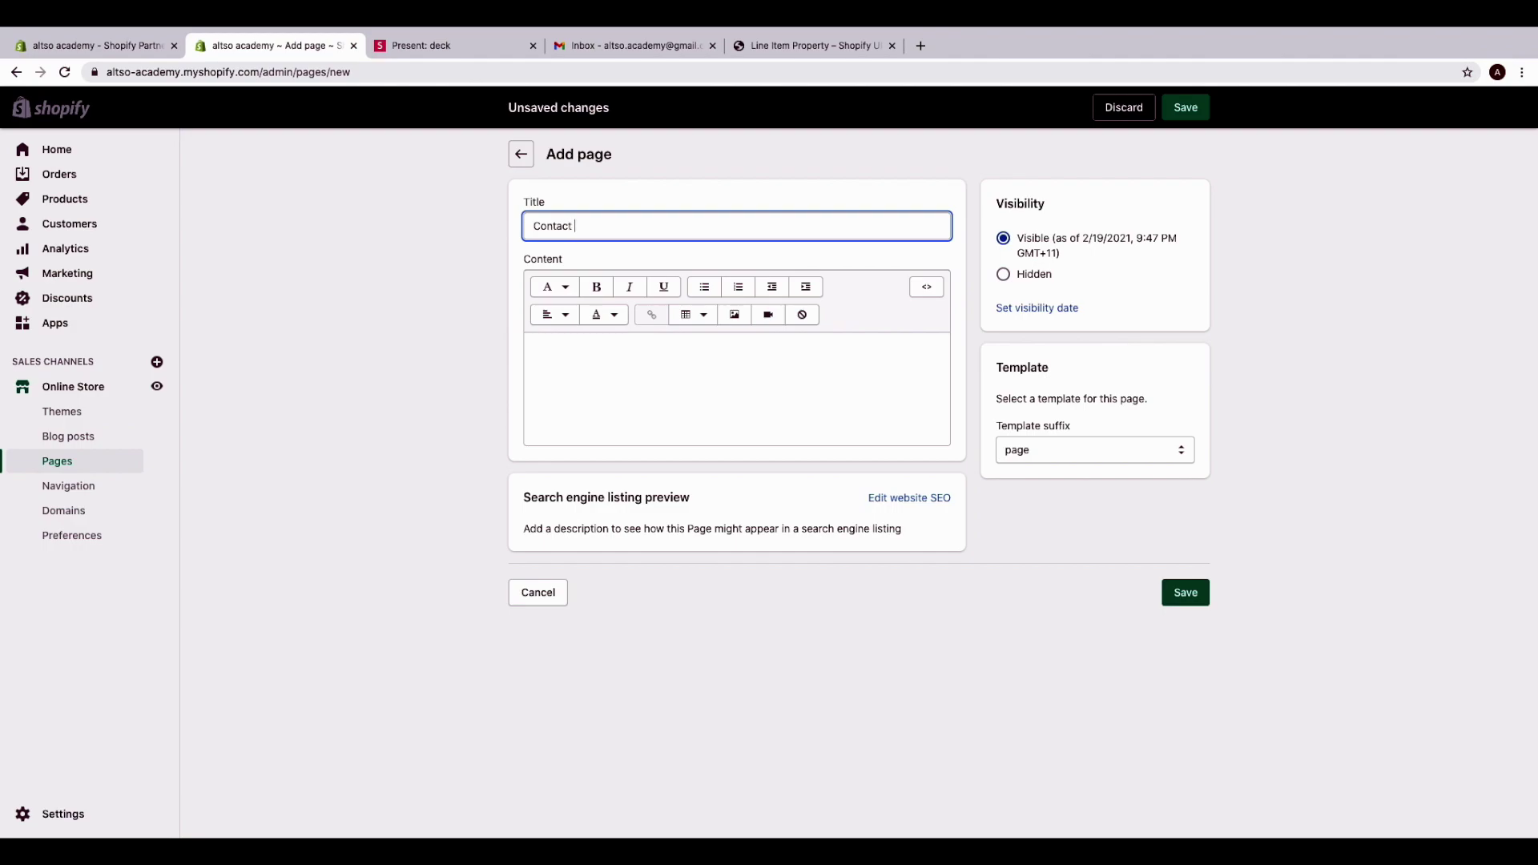
pyautogui.click(837, 207)
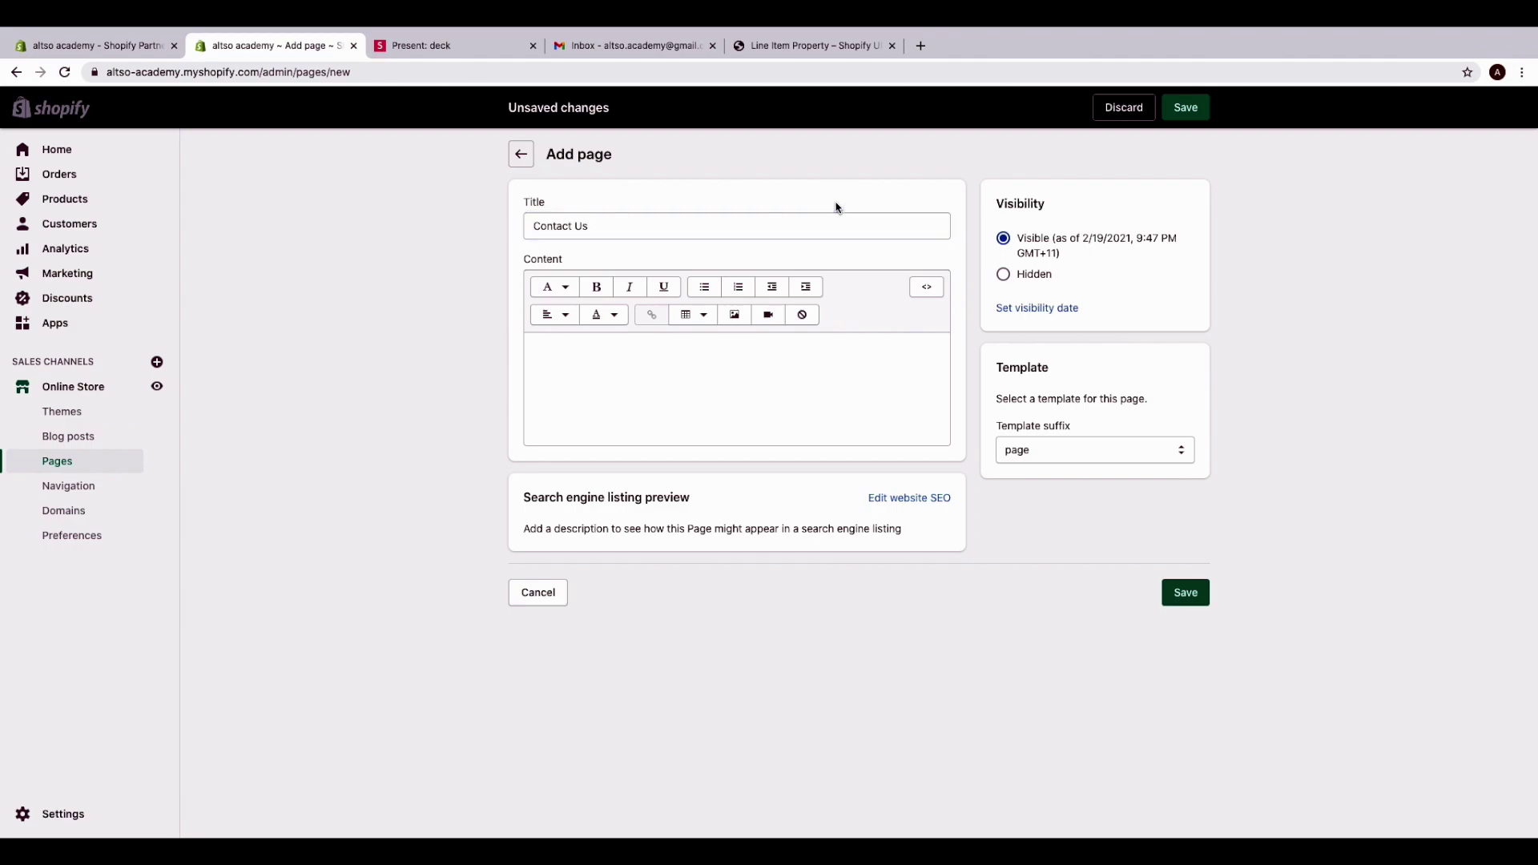
pyautogui.click(1057, 448)
pyautogui.click(1041, 465)
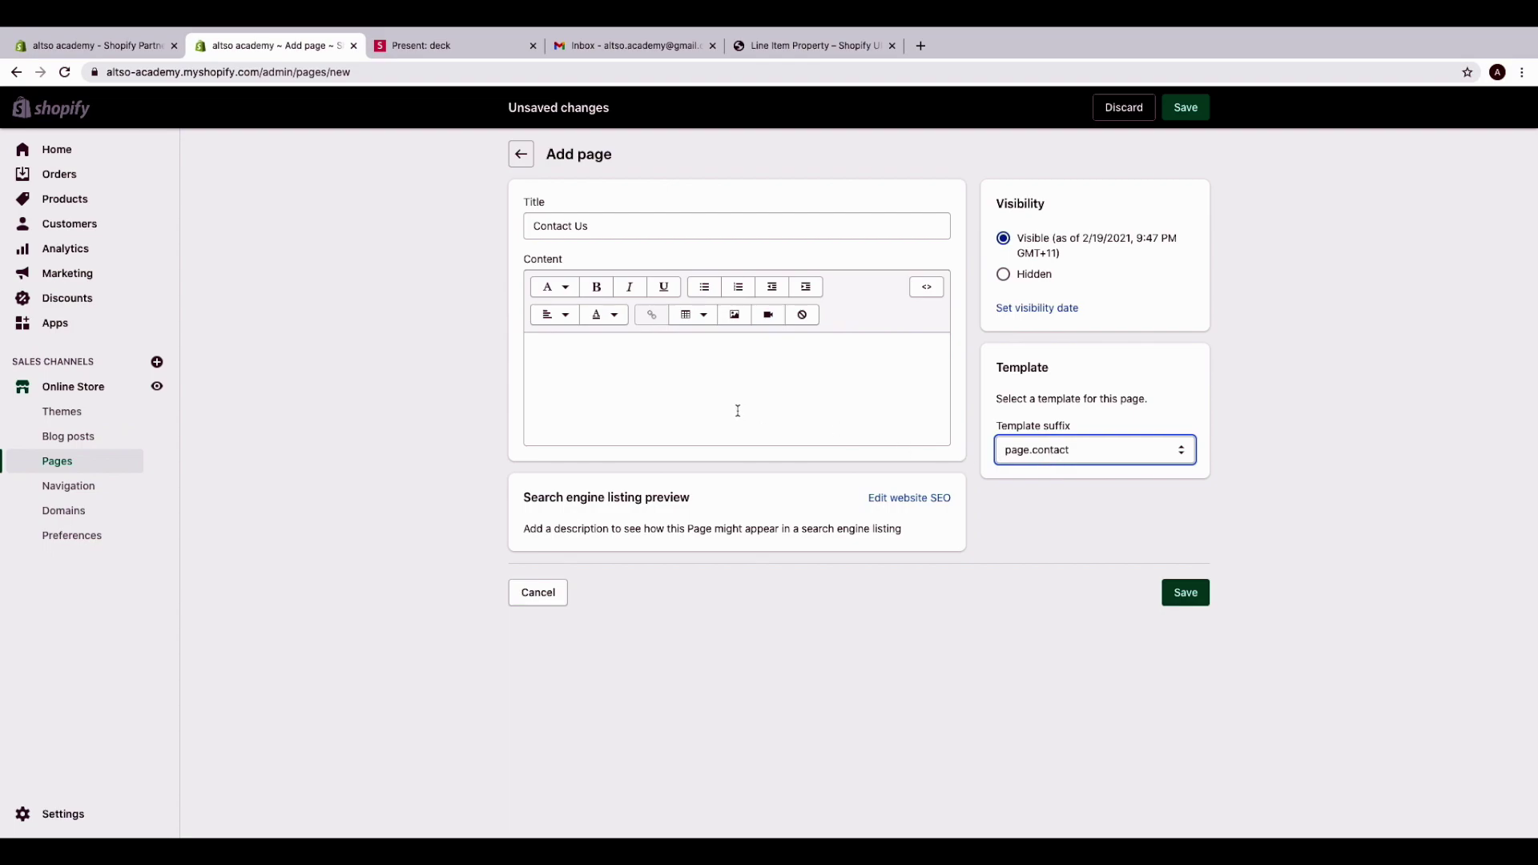
pyautogui.click(692, 385)
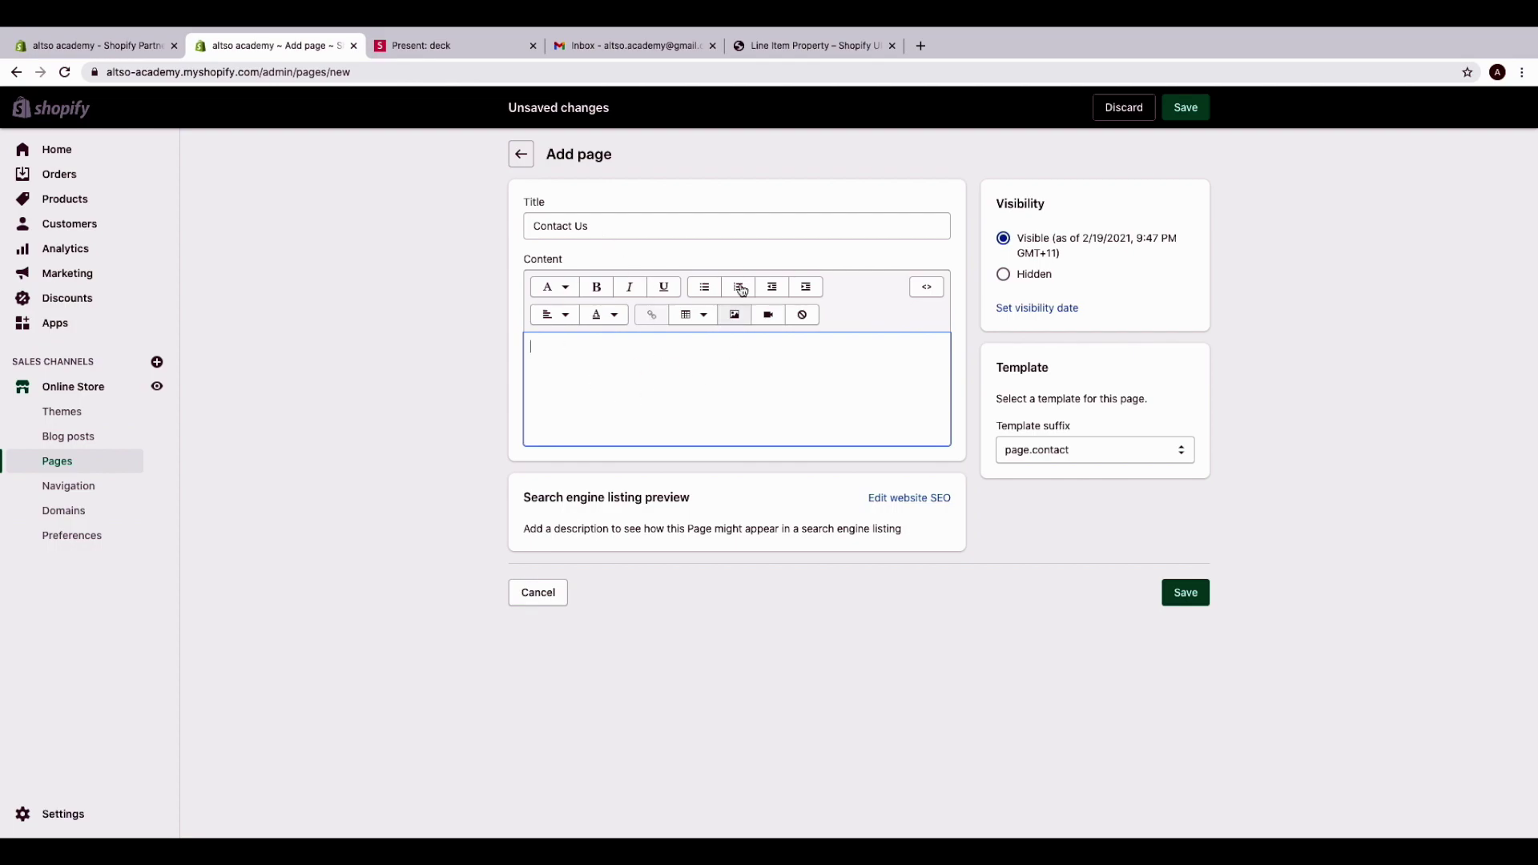
pyautogui.click(1187, 593)
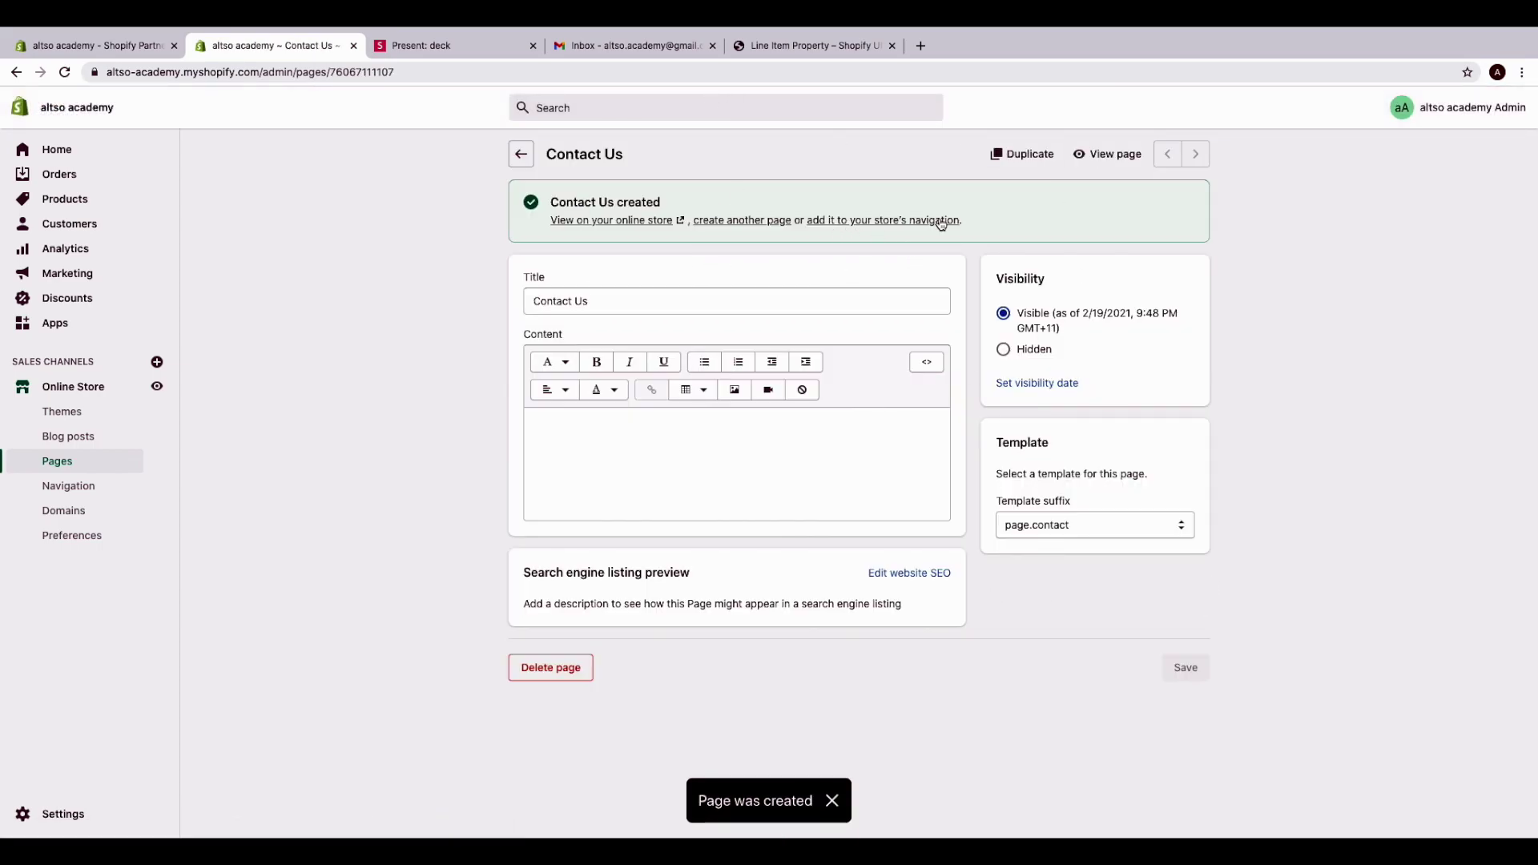
# Preview the new Contact Us page on the storefront and look at its heading and form
pyautogui.click(1085, 161)
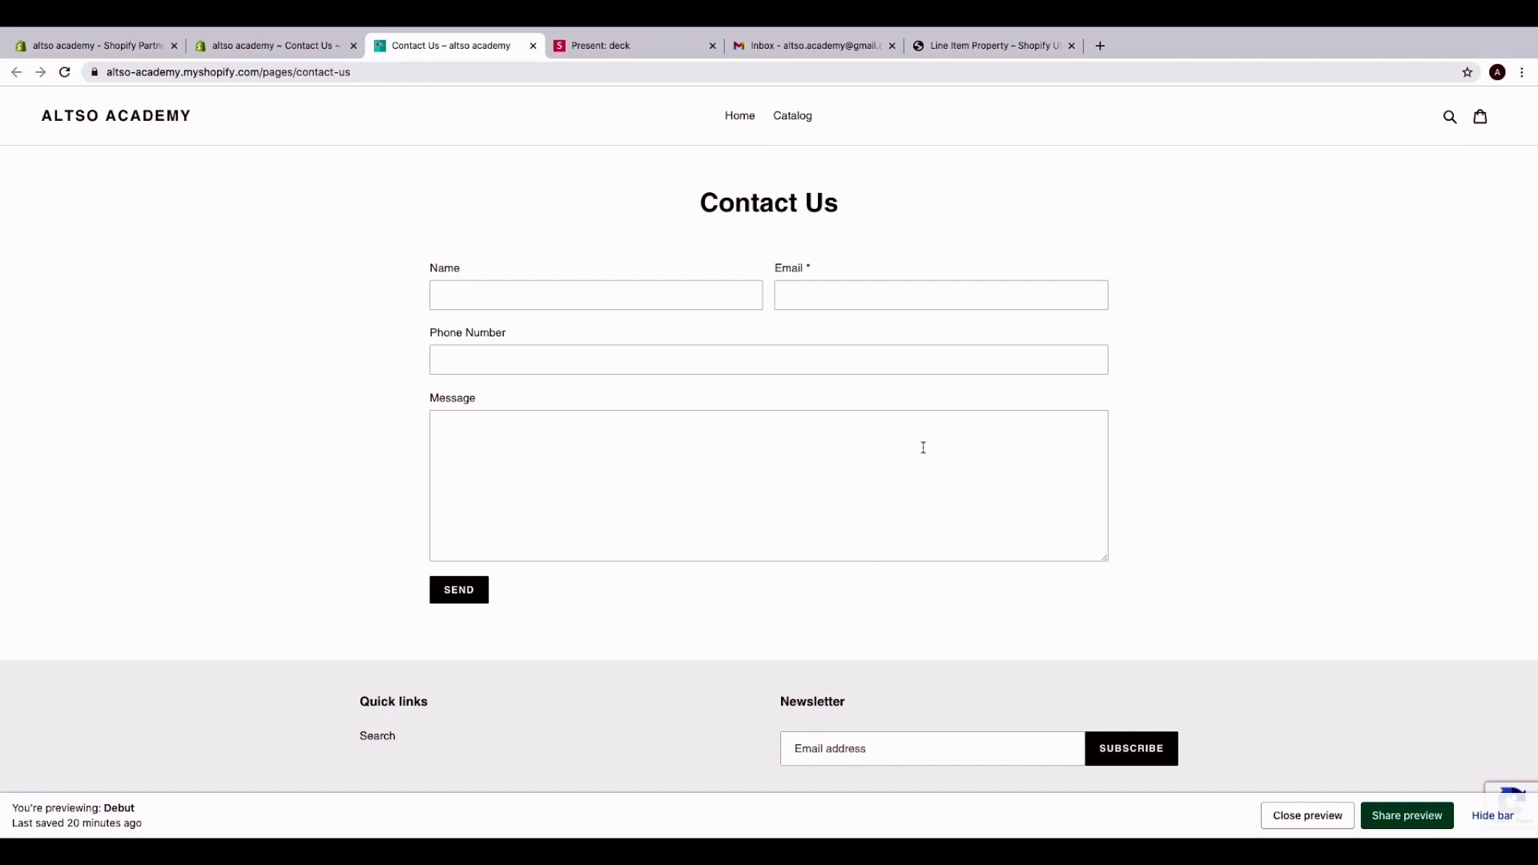
pyautogui.moveTo(687, 213); pyautogui.dragTo(862, 203)
pyautogui.click(888, 210)
# Add a "Contact Us" item linking to the Contact Us page to the store's Main menu, and save the menu
pyautogui.click(253, 44)
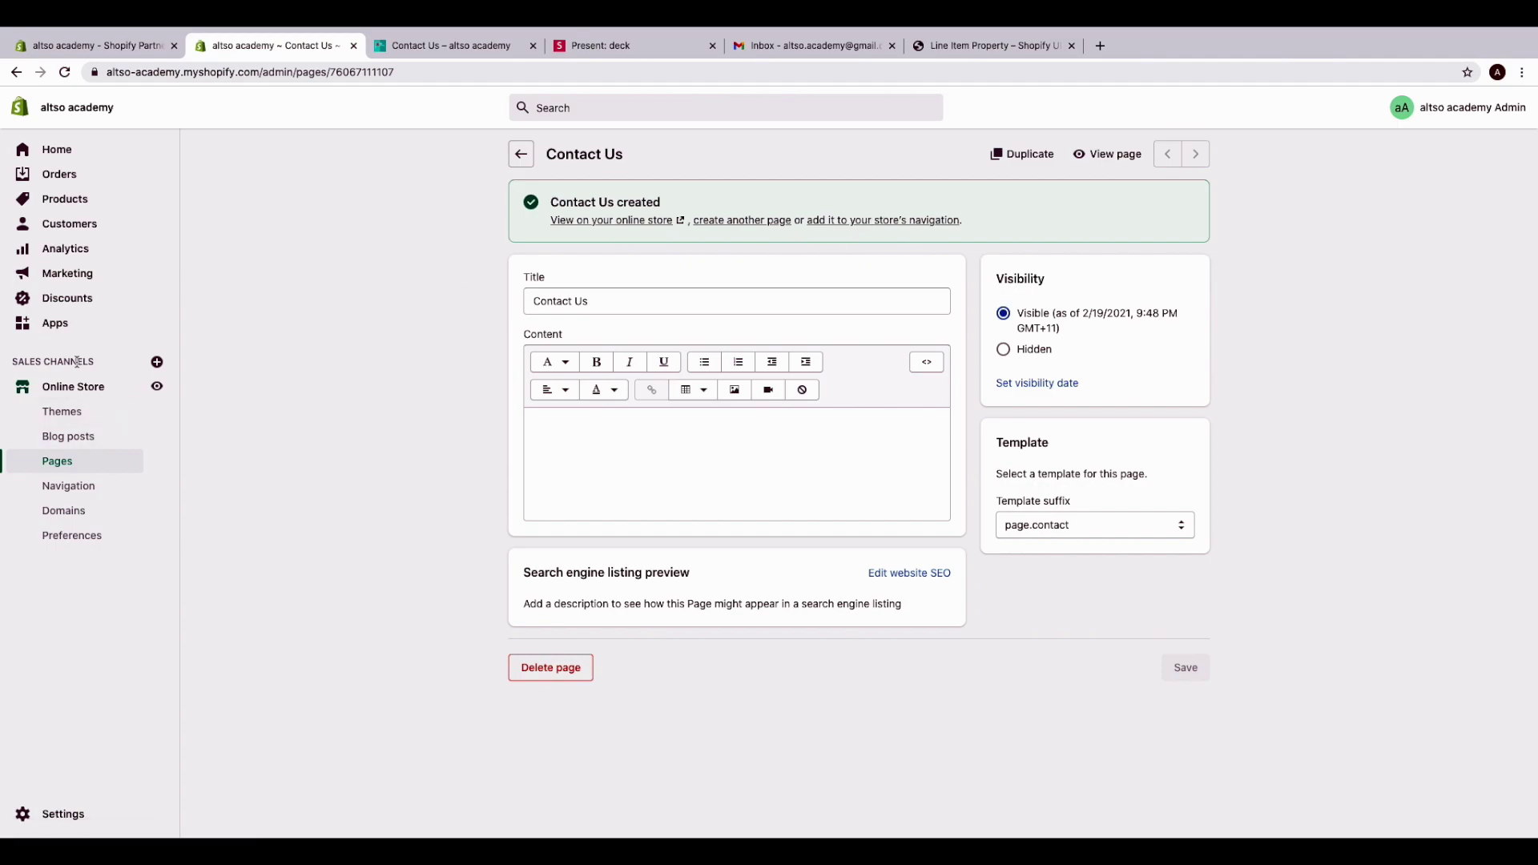
pyautogui.click(76, 494)
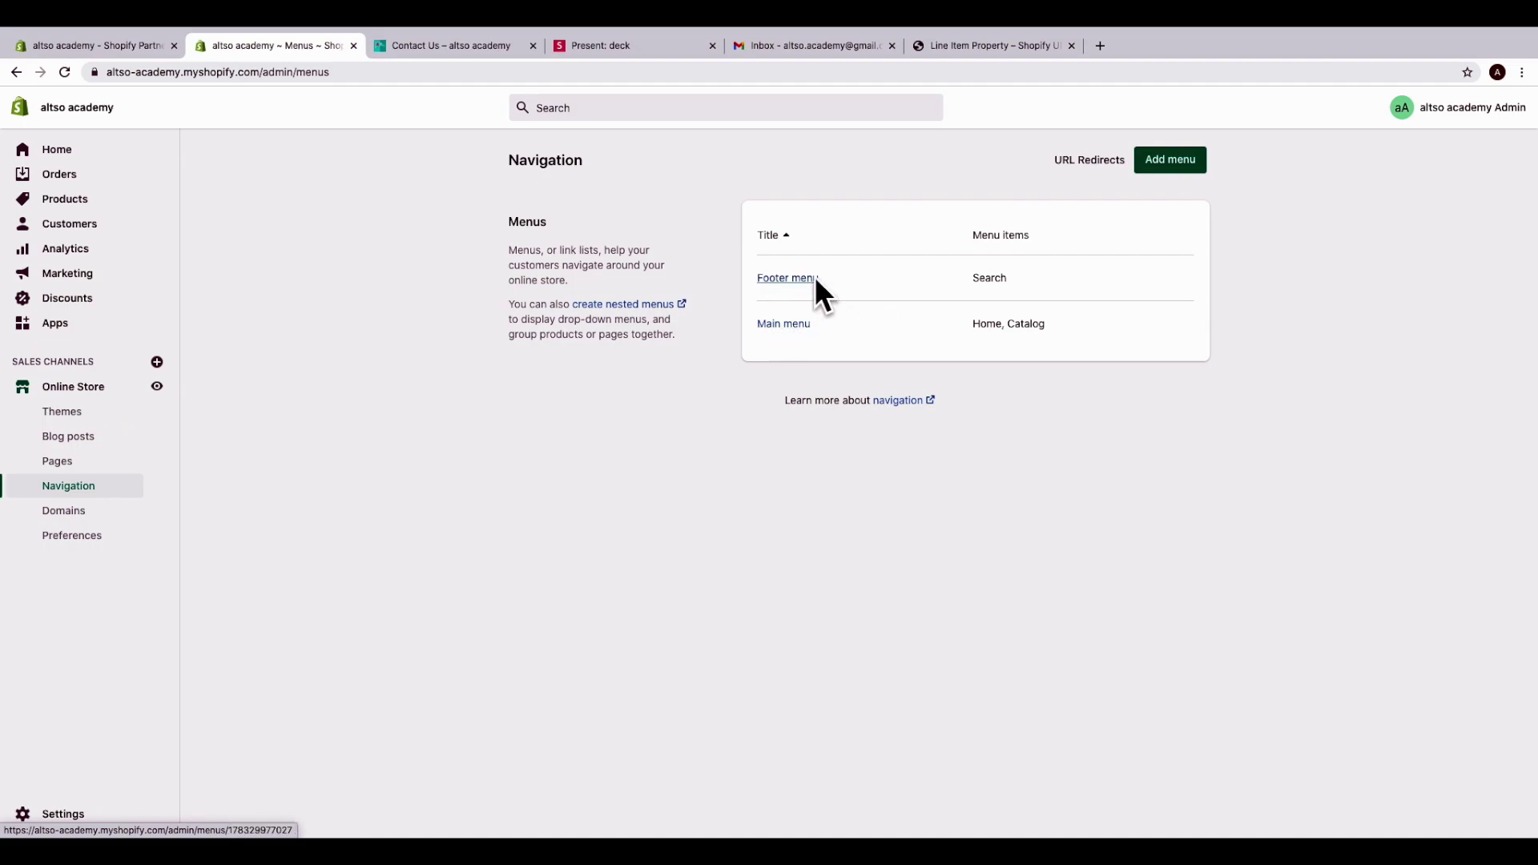
pyautogui.click(784, 327)
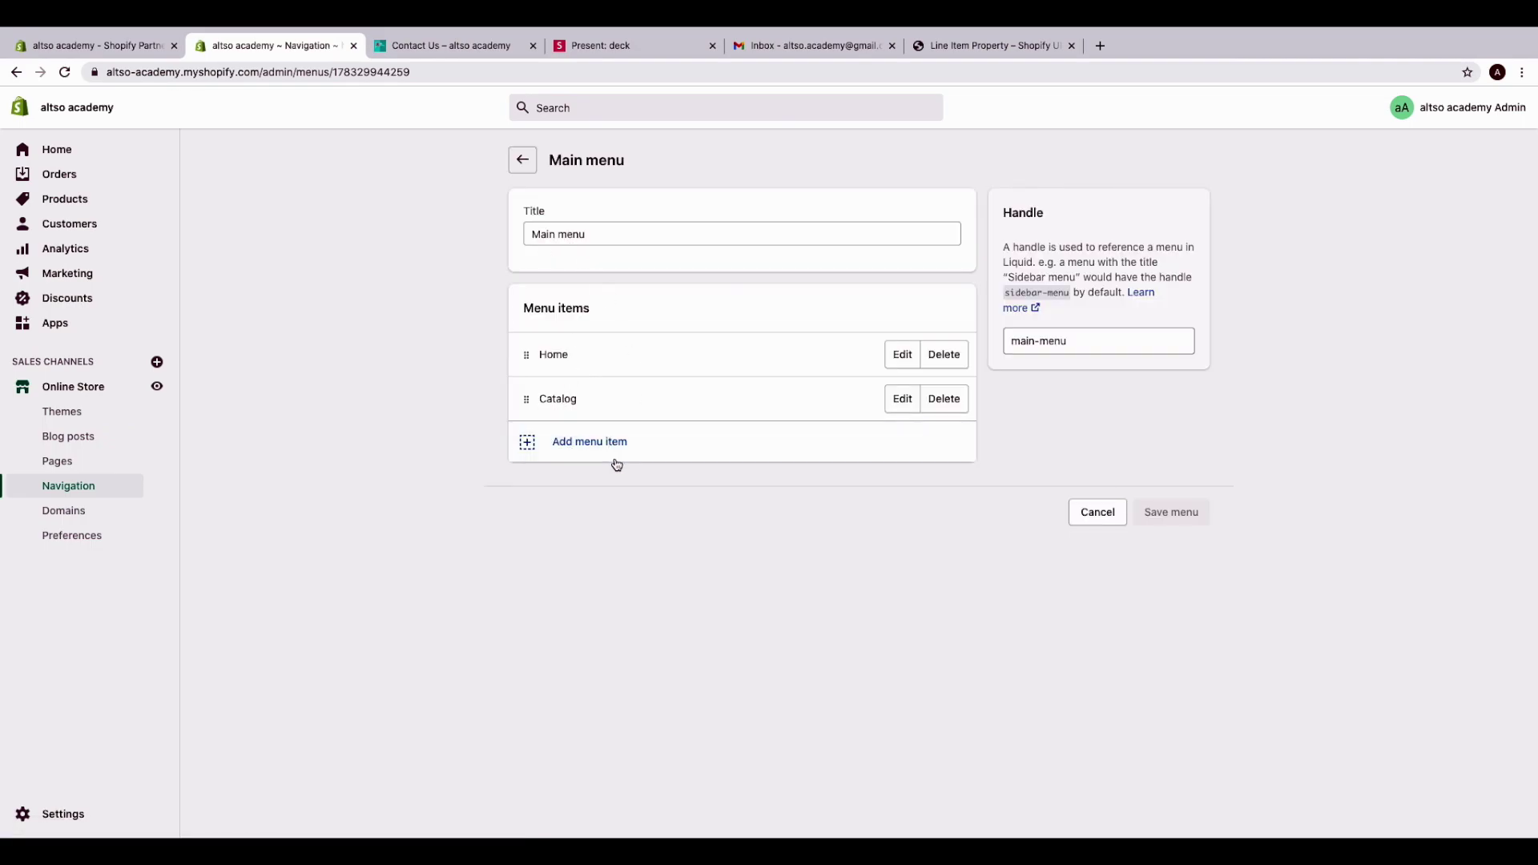
pyautogui.click(589, 449)
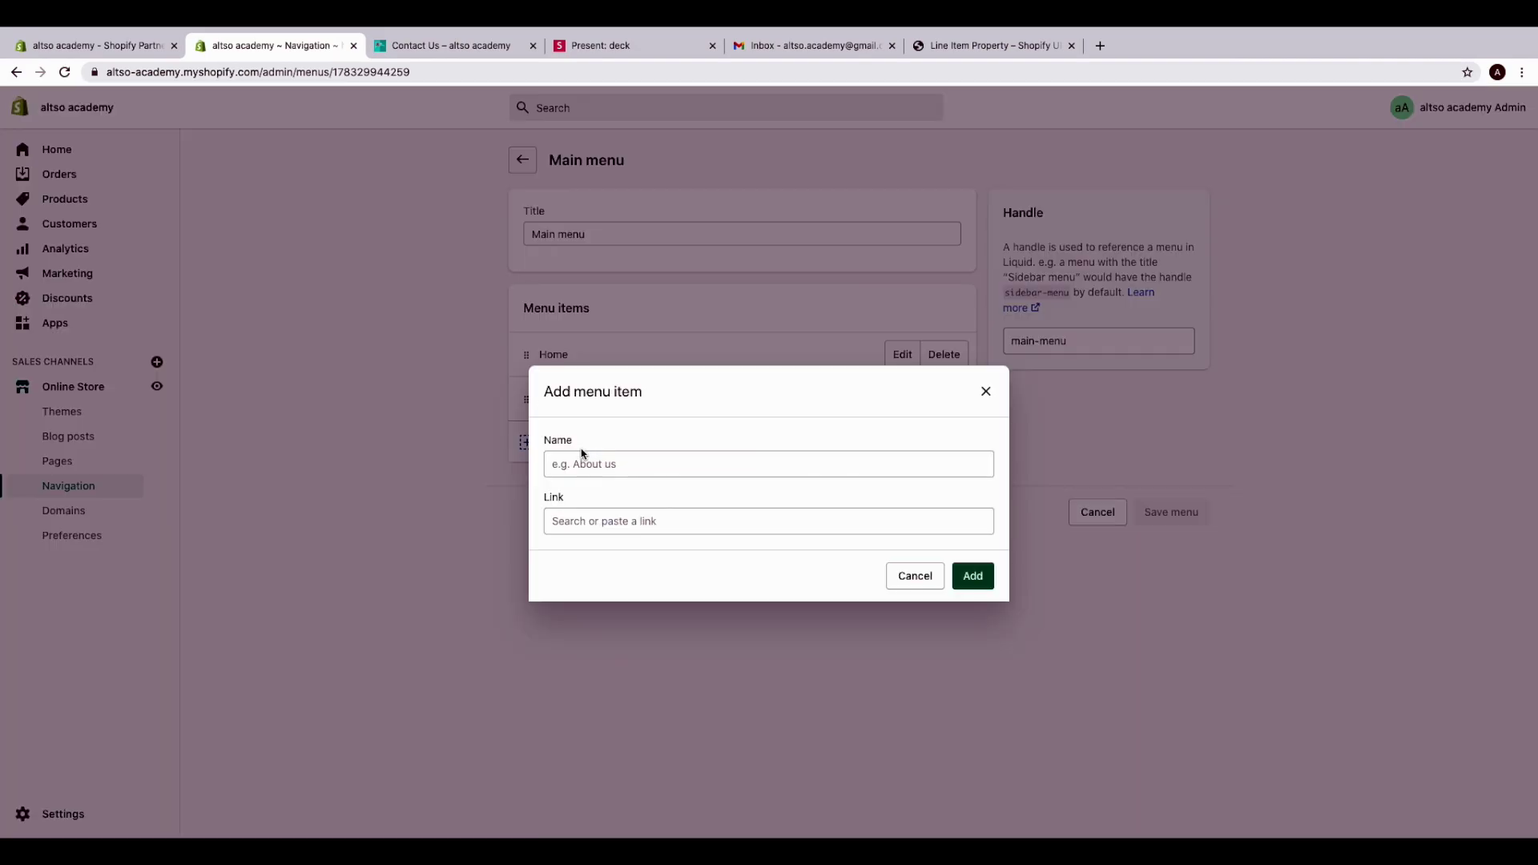
pyautogui.click(609, 473)
pyautogui.click(603, 498)
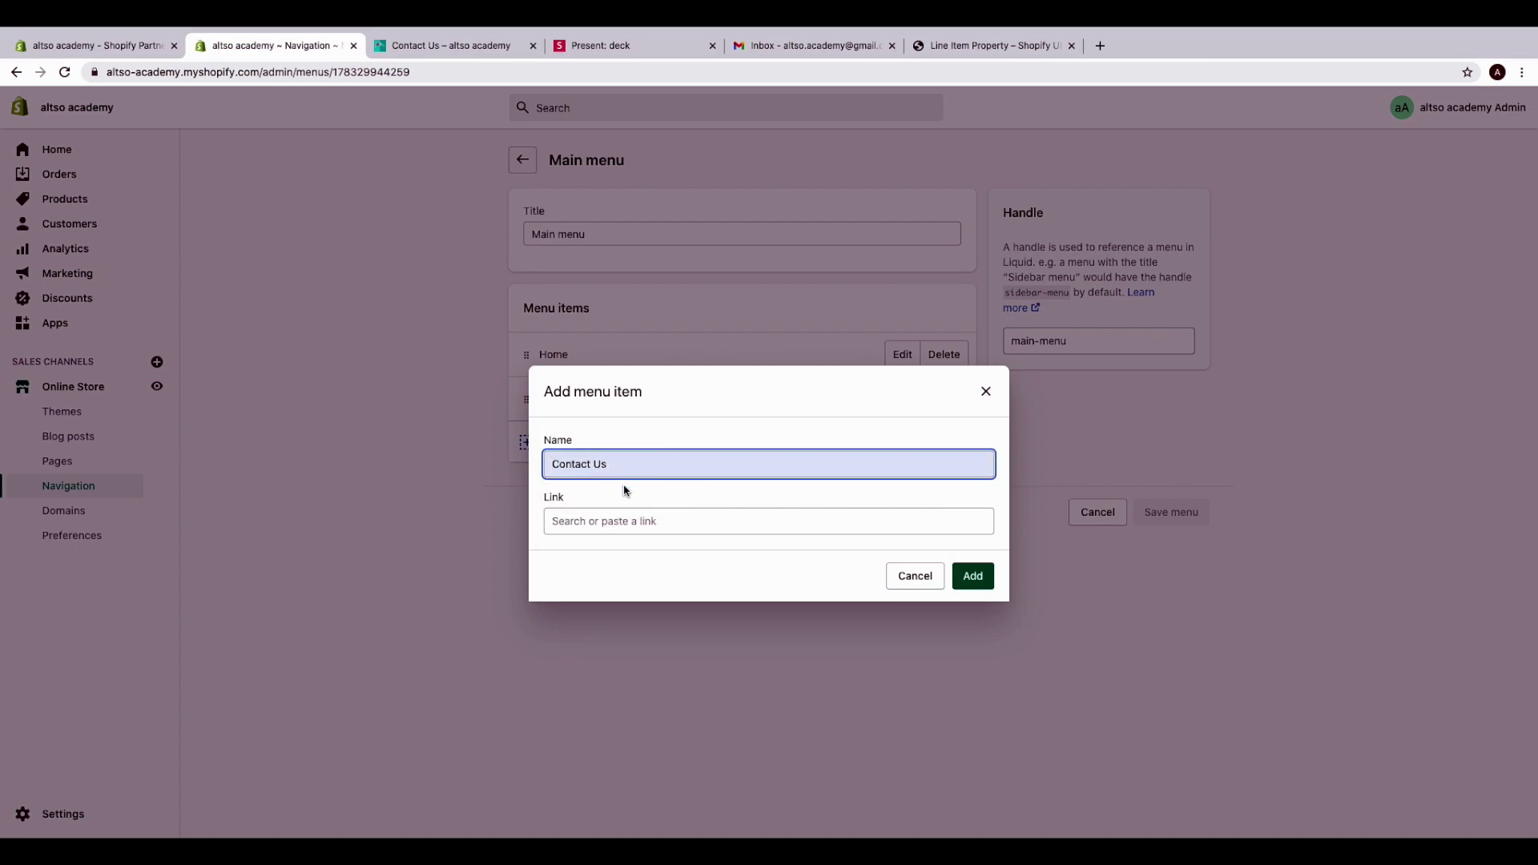
pyautogui.click(683, 520)
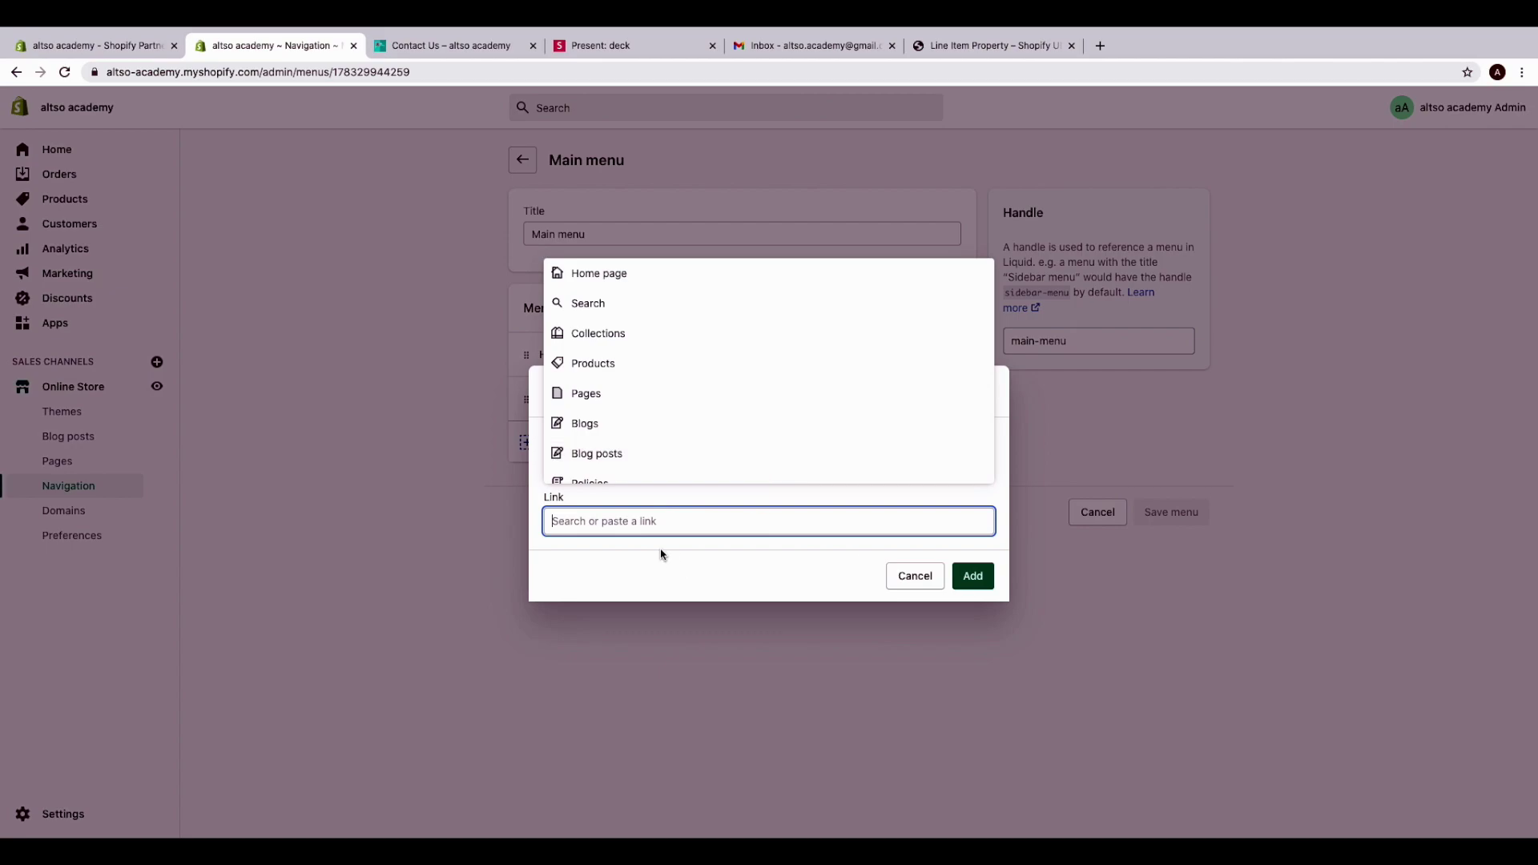
pyautogui.click(597, 396)
pyautogui.click(580, 469)
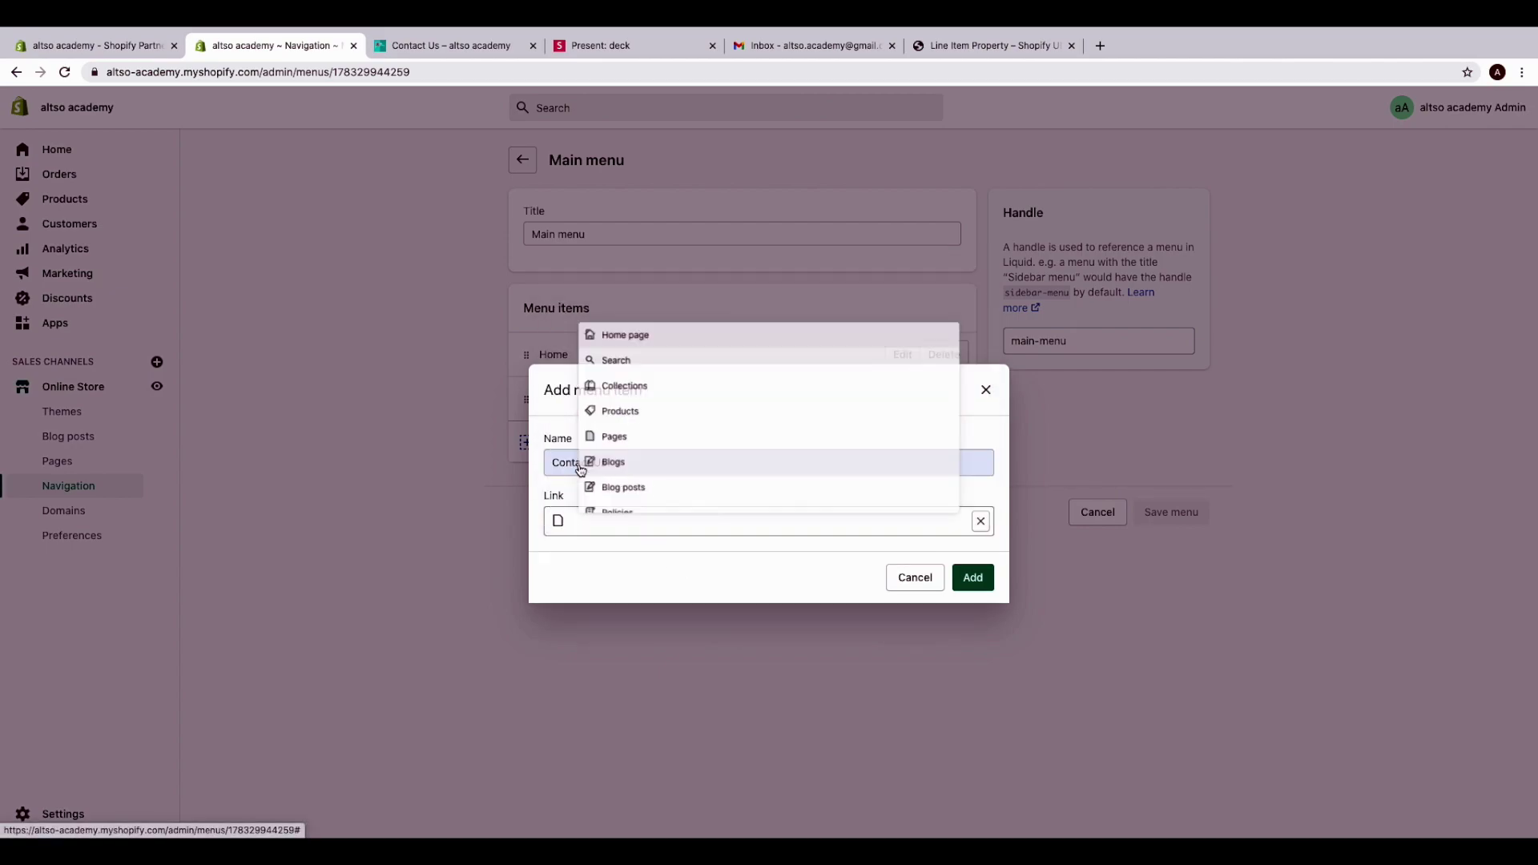
pyautogui.click(973, 580)
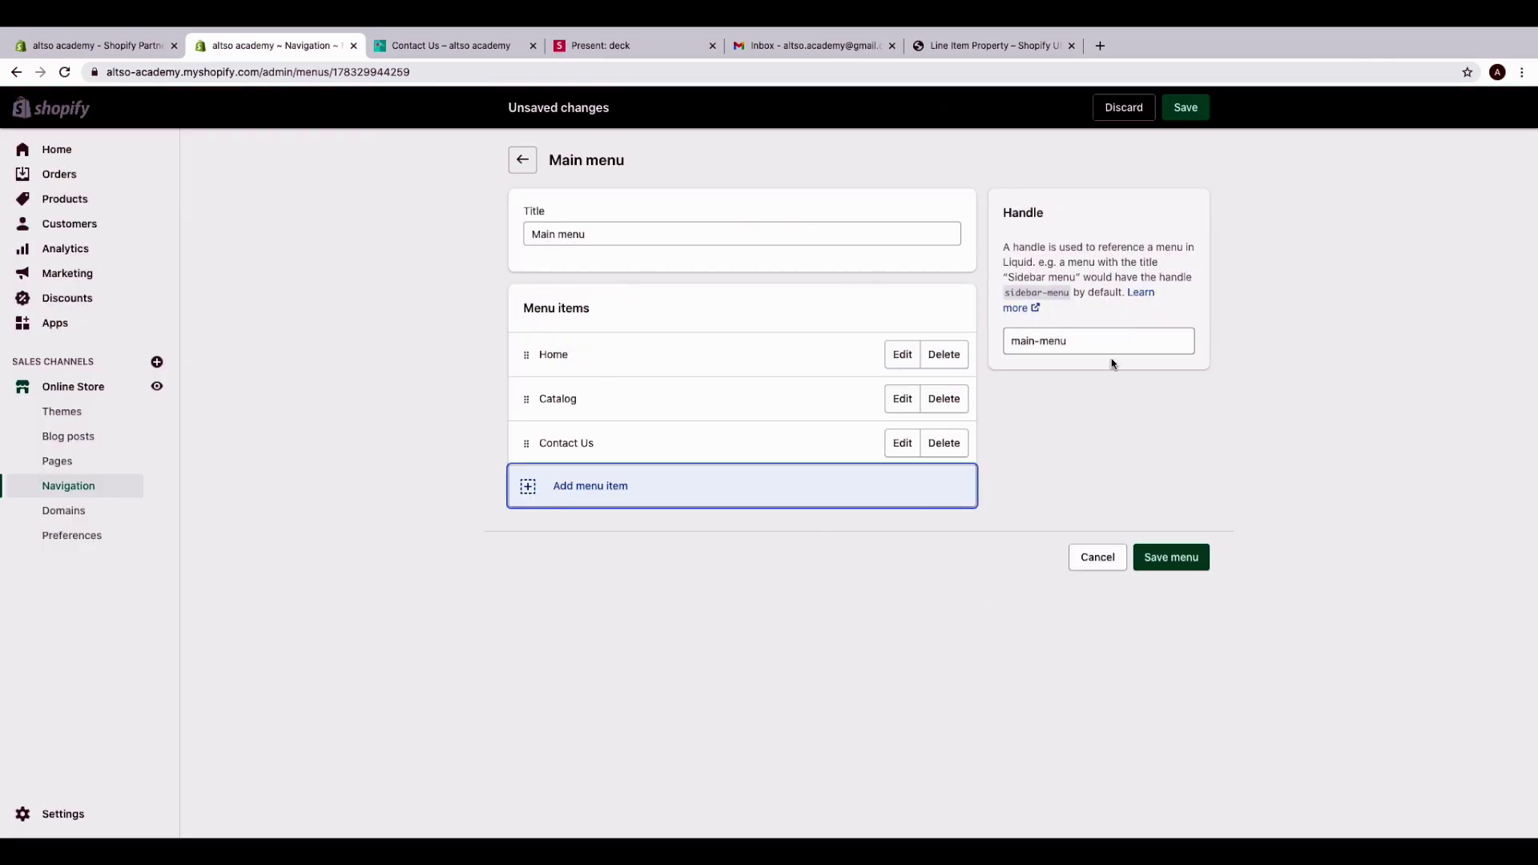
pyautogui.click(1189, 112)
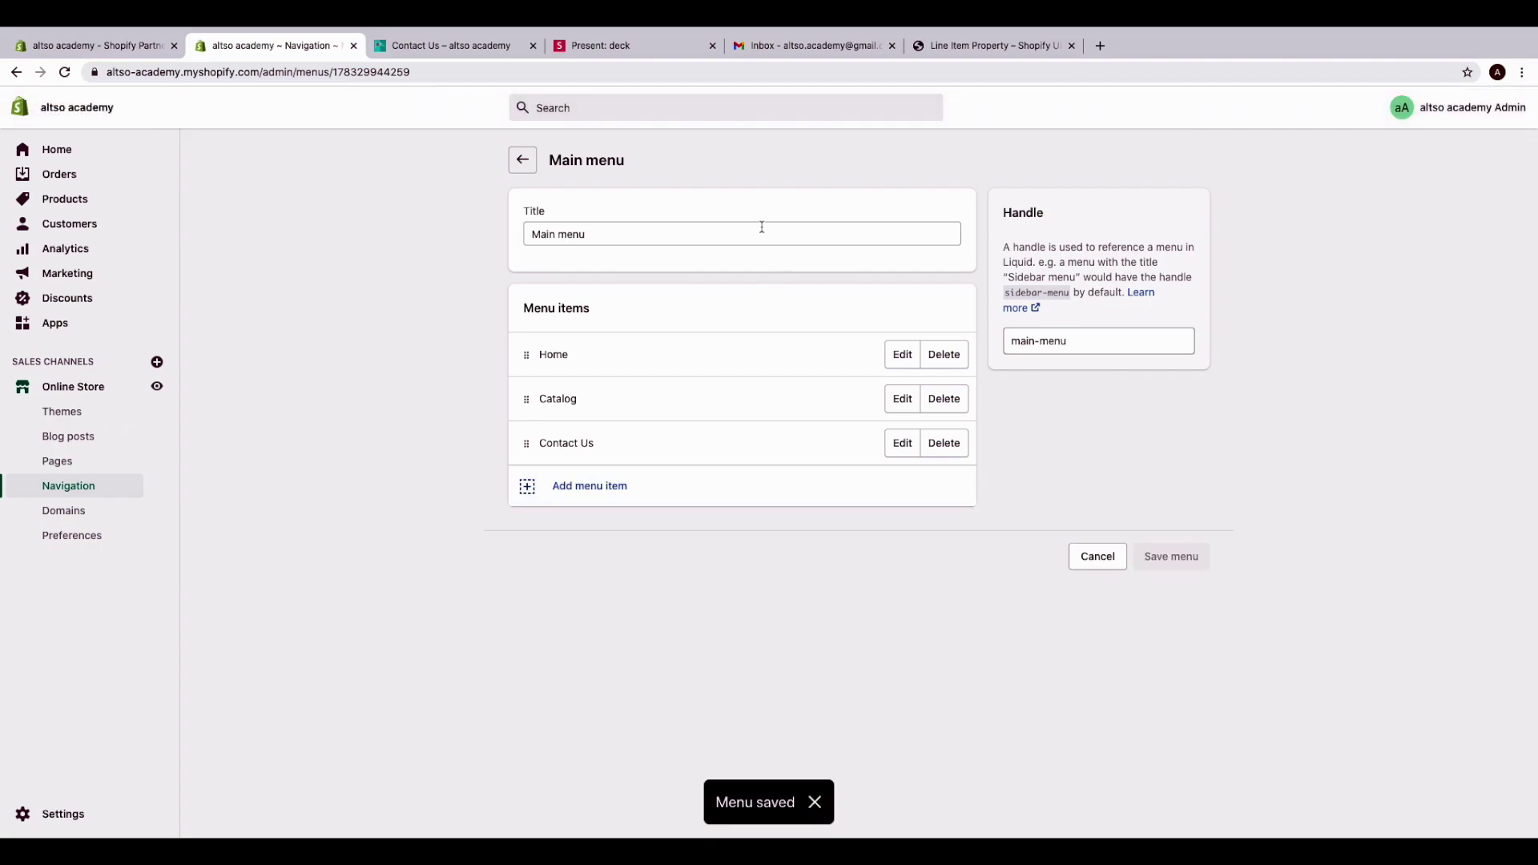
# Reload the storefront page to check the header navigation for the Contact Us link, and review the reCaptcha item in the presentation deck
pyautogui.click(475, 45)
pyautogui.click(64, 72)
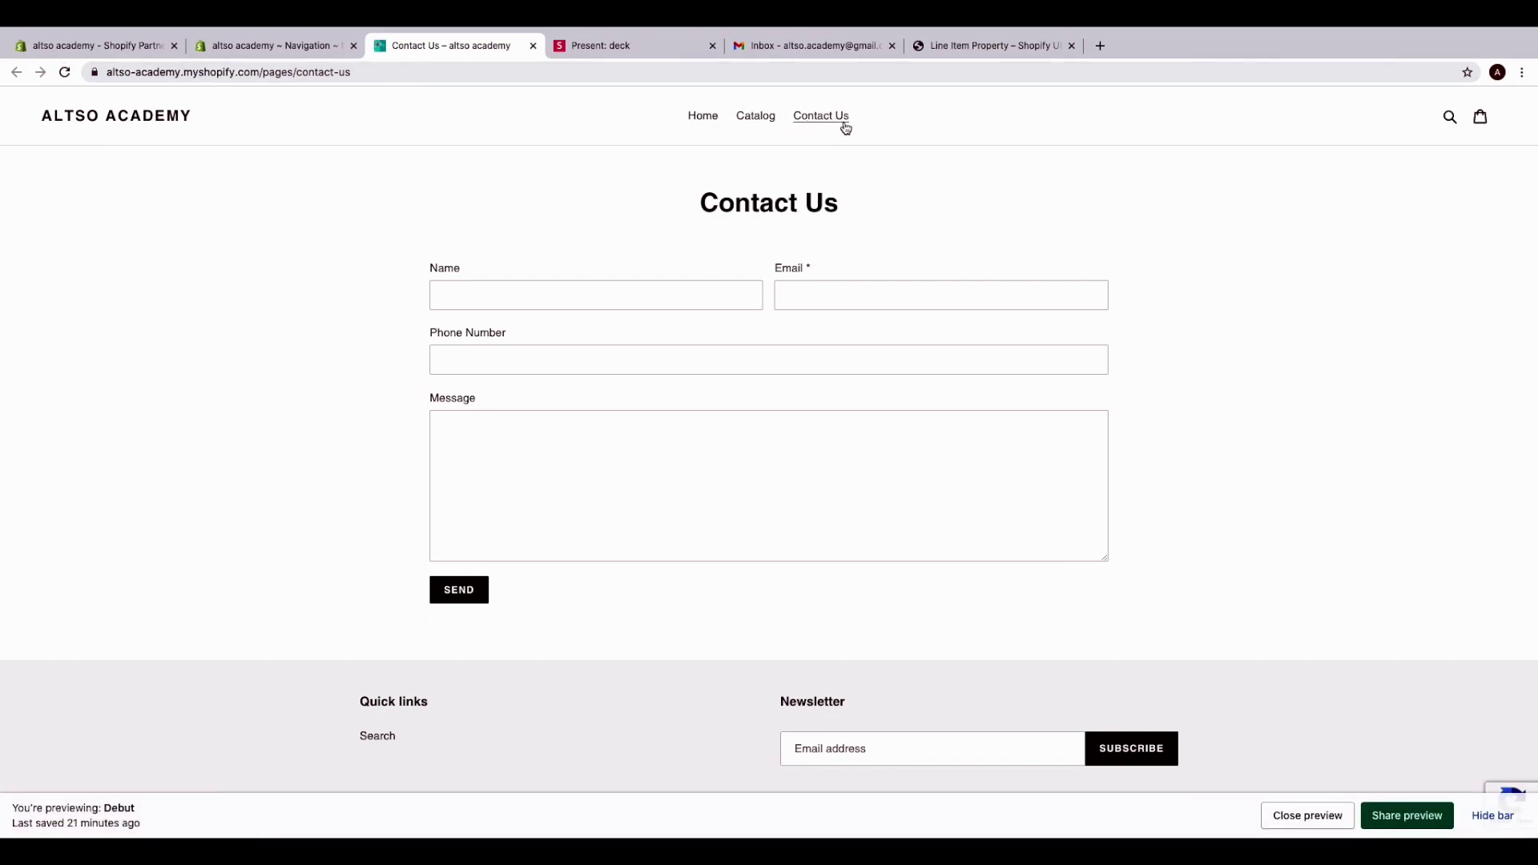
pyautogui.click(660, 50)
pyautogui.moveTo(412, 462); pyautogui.dragTo(825, 466)
pyautogui.click(825, 466)
pyautogui.click(452, 48)
# Open the online store preferences in the admin and examine the Google reCAPTCHA options under Spam protection
pyautogui.click(288, 48)
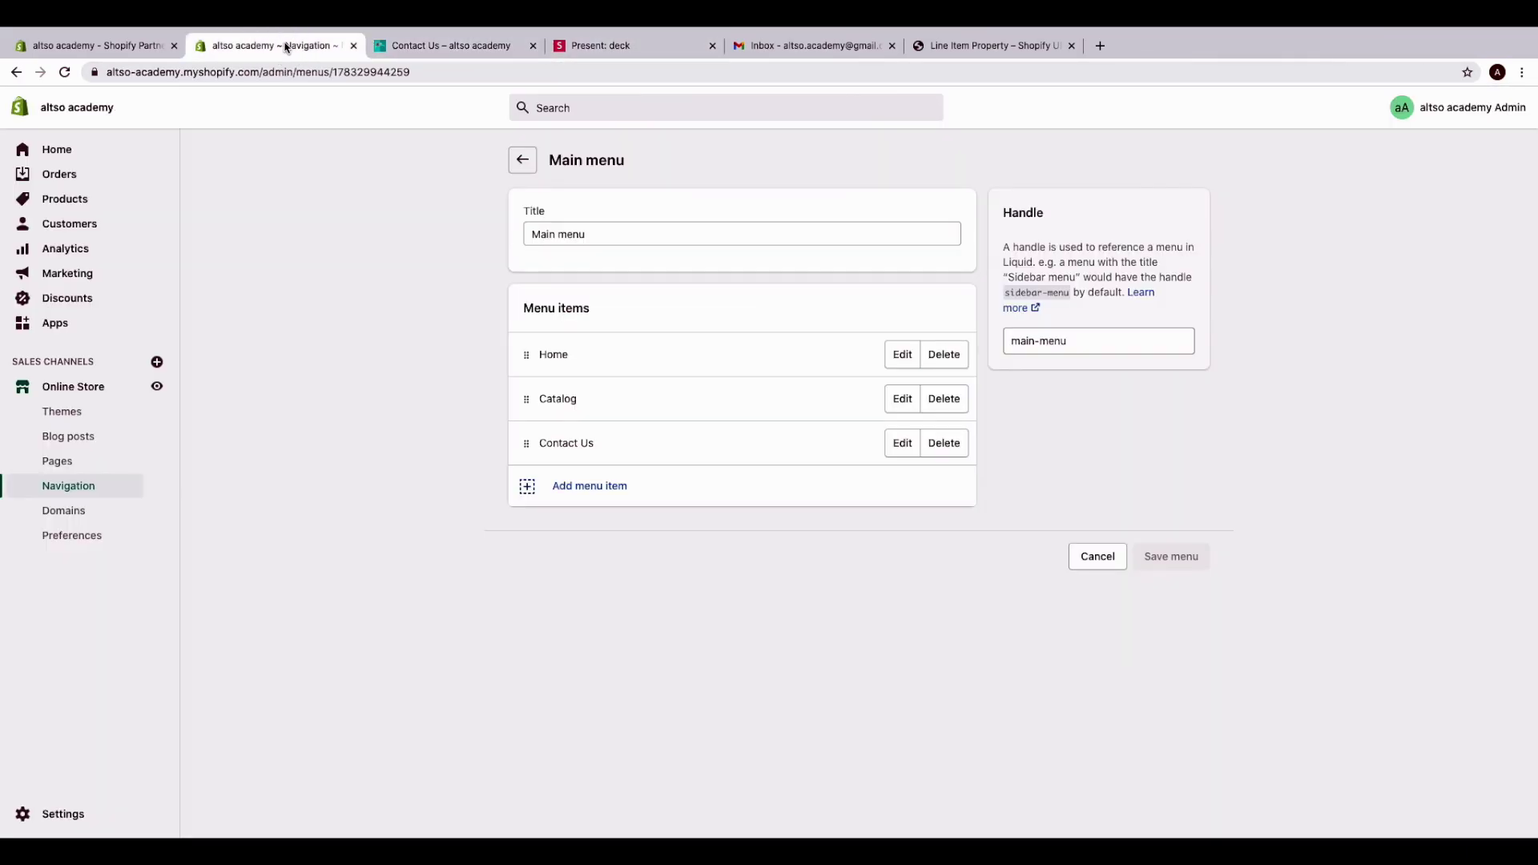
pyautogui.click(76, 536)
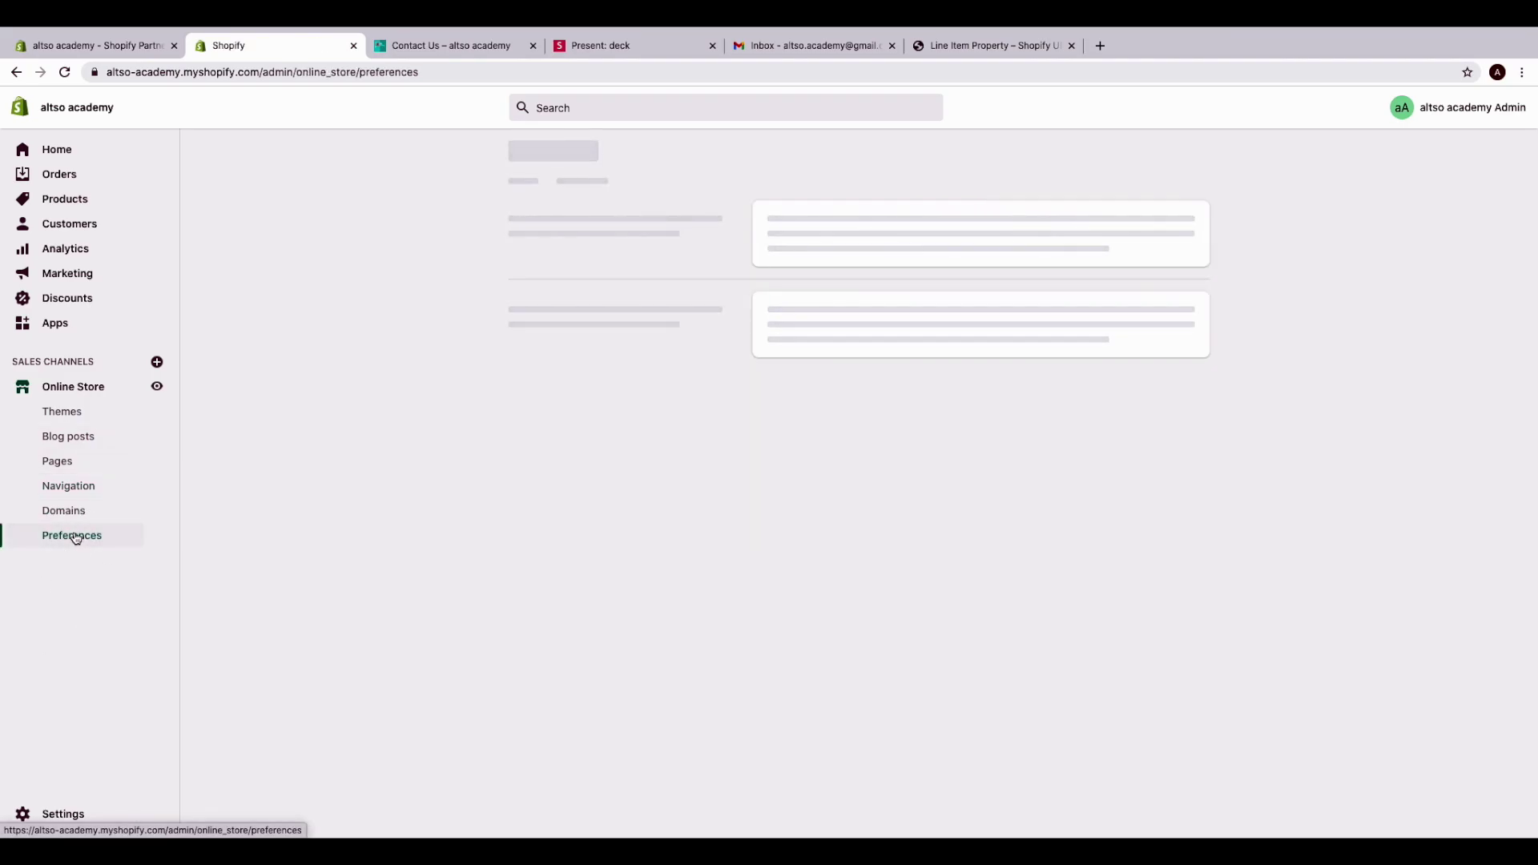
pyautogui.scroll(-12, 475, 548)
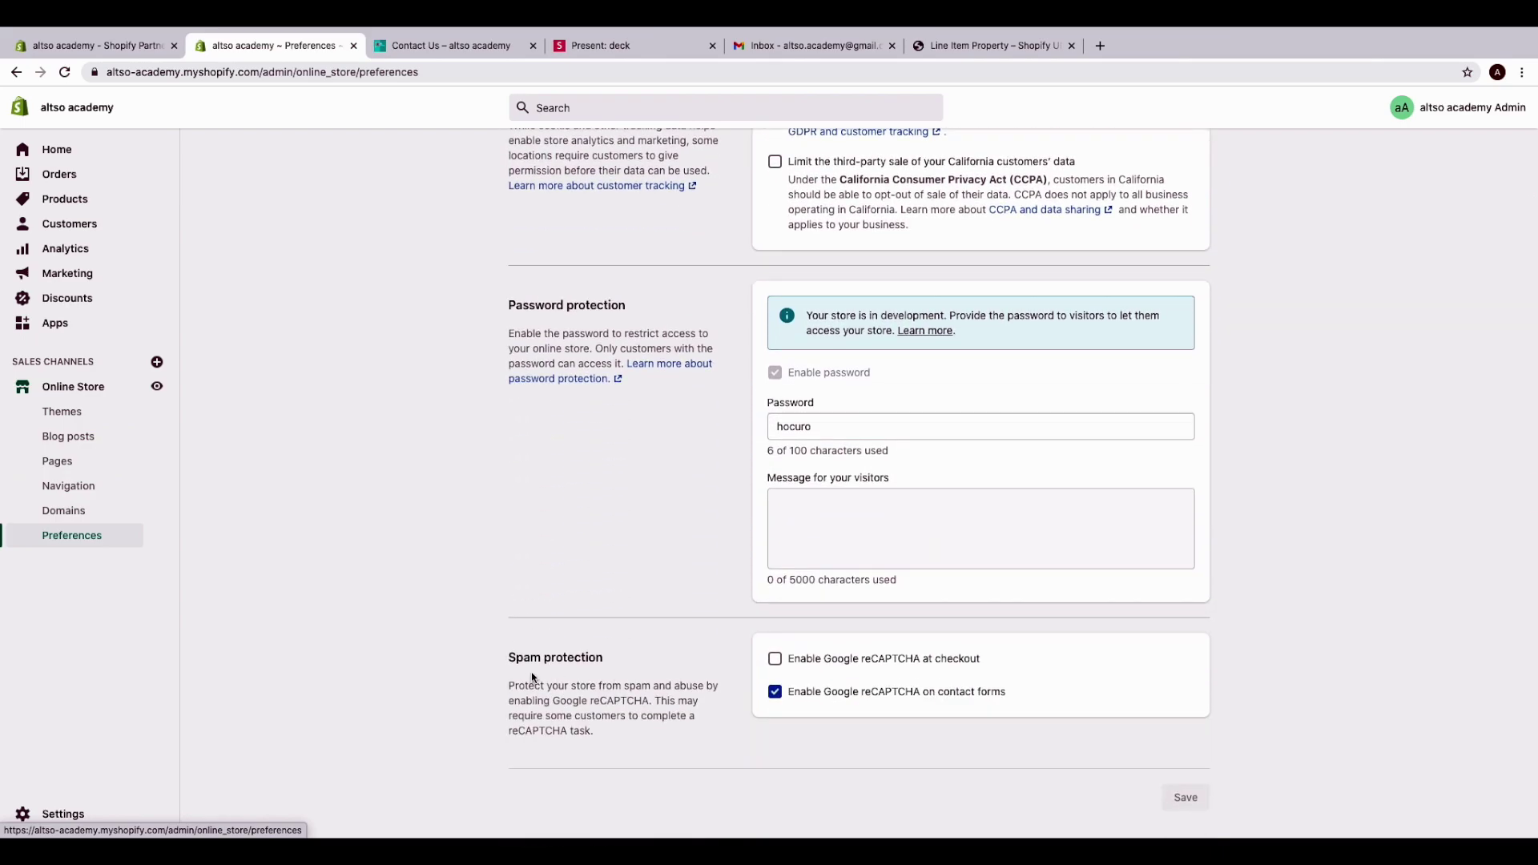
pyautogui.moveTo(505, 661); pyautogui.dragTo(602, 657)
pyautogui.click(603, 659)
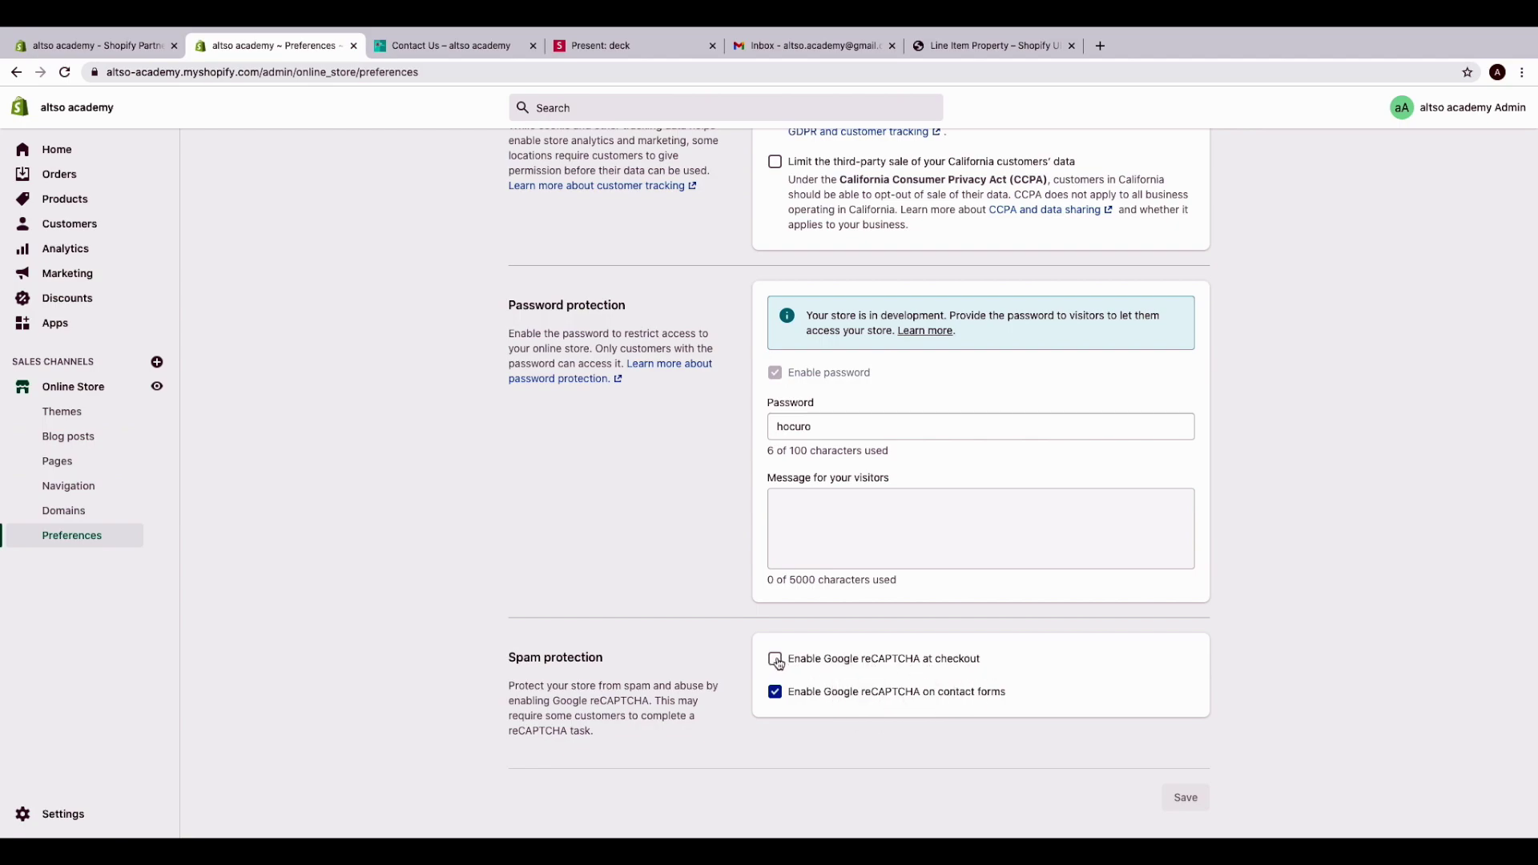
# Return to the storefront Contact Us page and look over the name, email, phone and message fields
pyautogui.click(444, 46)
pyautogui.click(607, 297)
pyautogui.click(810, 297)
pyautogui.click(162, 341)
pyautogui.click(507, 363)
pyautogui.click(505, 460)
pyautogui.click(240, 353)
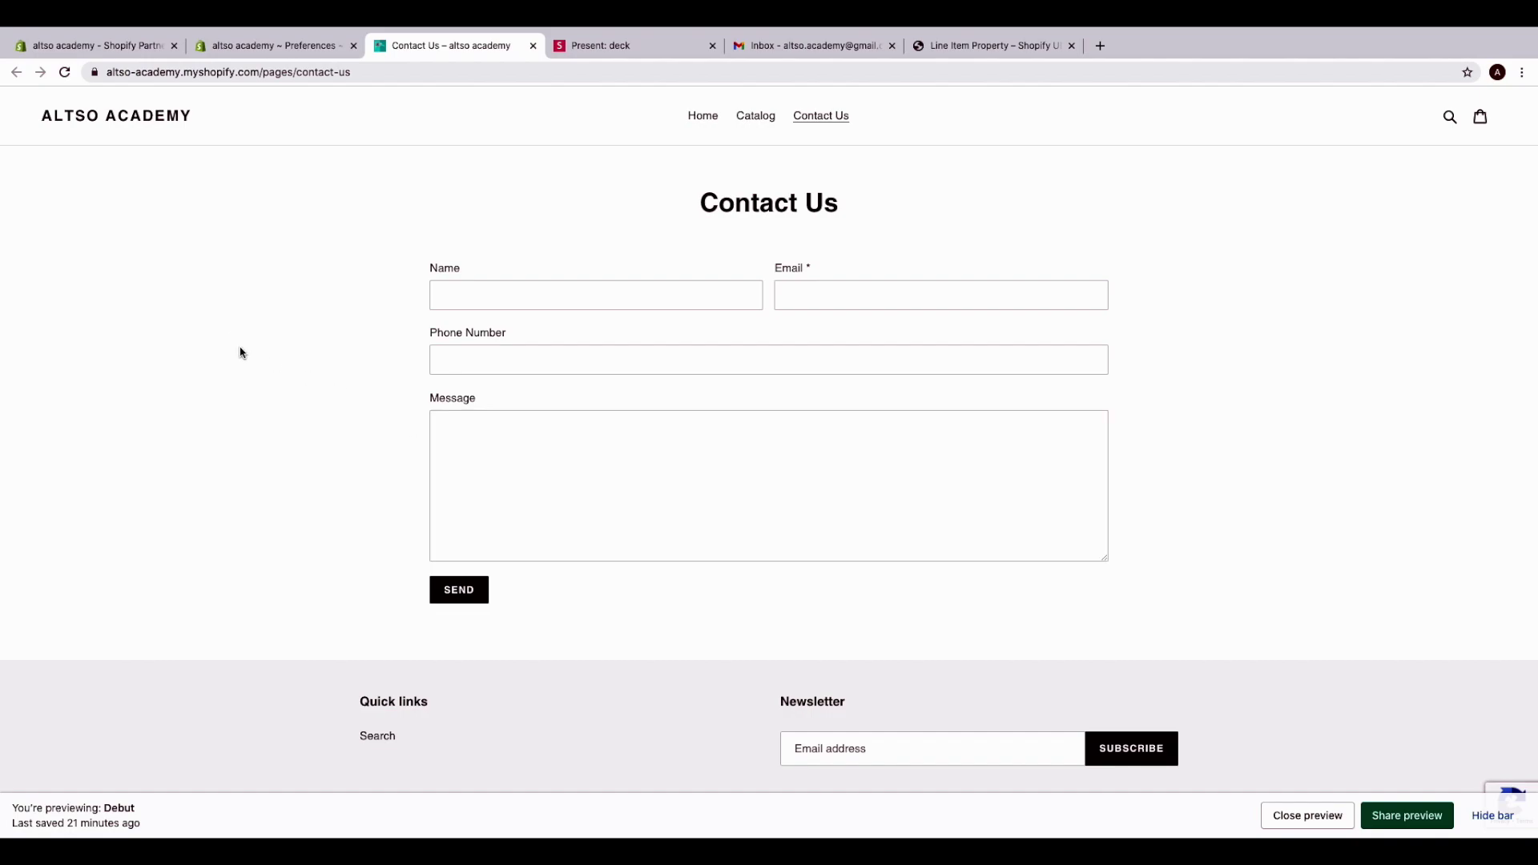
# Switch to the presentation deck and review the "Add a custom field" item
pyautogui.click(614, 46)
pyautogui.moveTo(418, 551); pyautogui.dragTo(968, 552)
pyautogui.click(990, 563)
pyautogui.moveTo(887, 490); pyautogui.dragTo(413, 461)
pyautogui.click(484, 608)
pyautogui.moveTo(427, 561); pyautogui.dragTo(972, 549)
pyautogui.click(966, 556)
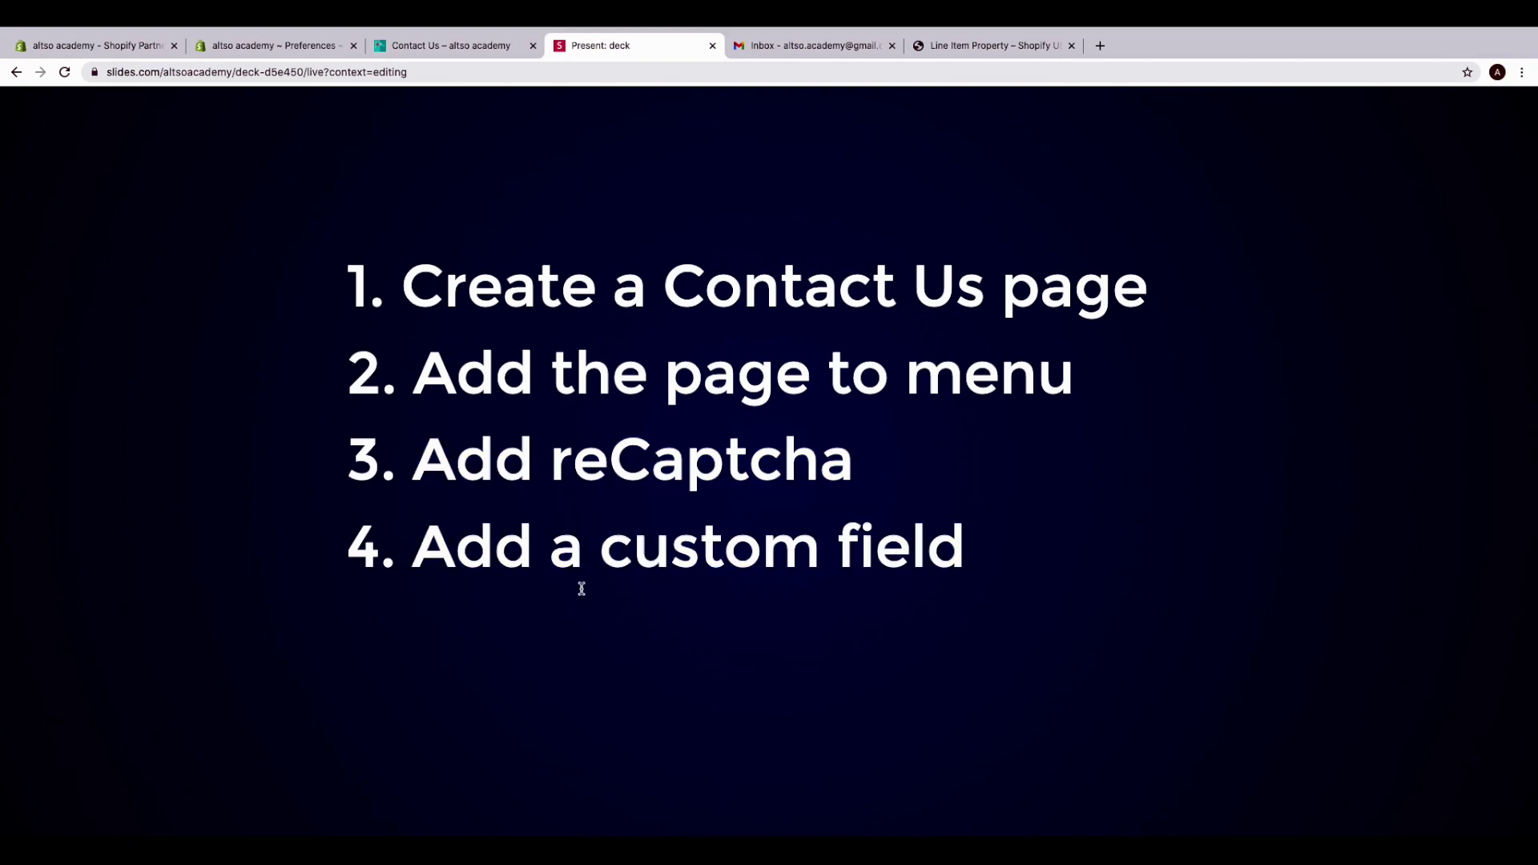
# Examine the Phone Number field and its label on the storefront contact form
pyautogui.click(446, 47)
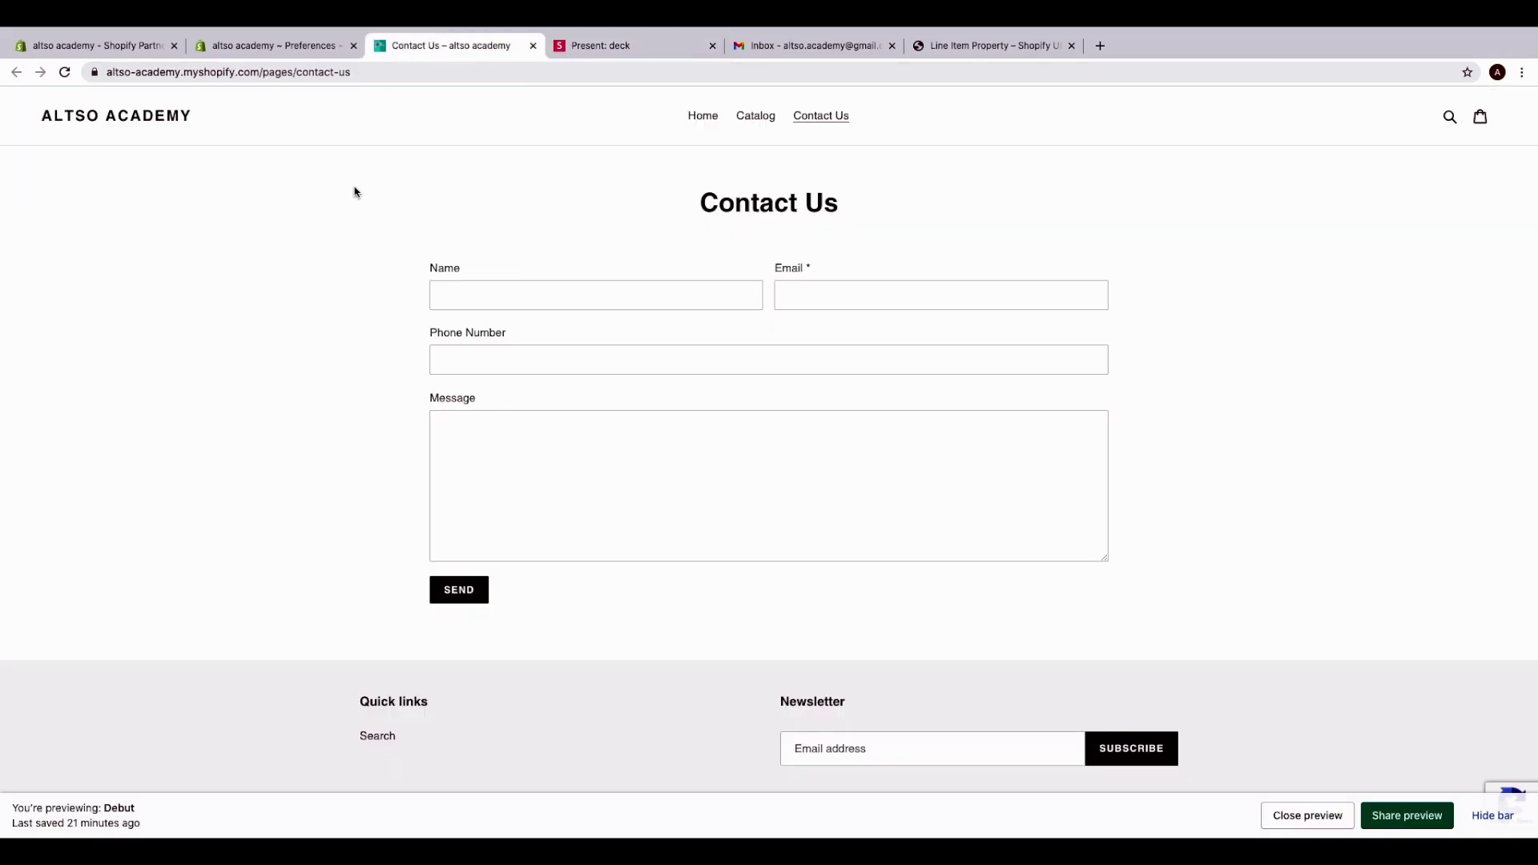
pyautogui.click(478, 363)
pyautogui.click(333, 369)
pyautogui.moveTo(425, 334); pyautogui.dragTo(560, 332)
pyautogui.click(561, 333)
pyautogui.click(361, 333)
pyautogui.click(536, 370)
pyautogui.hotkey('shift', 'Tab')
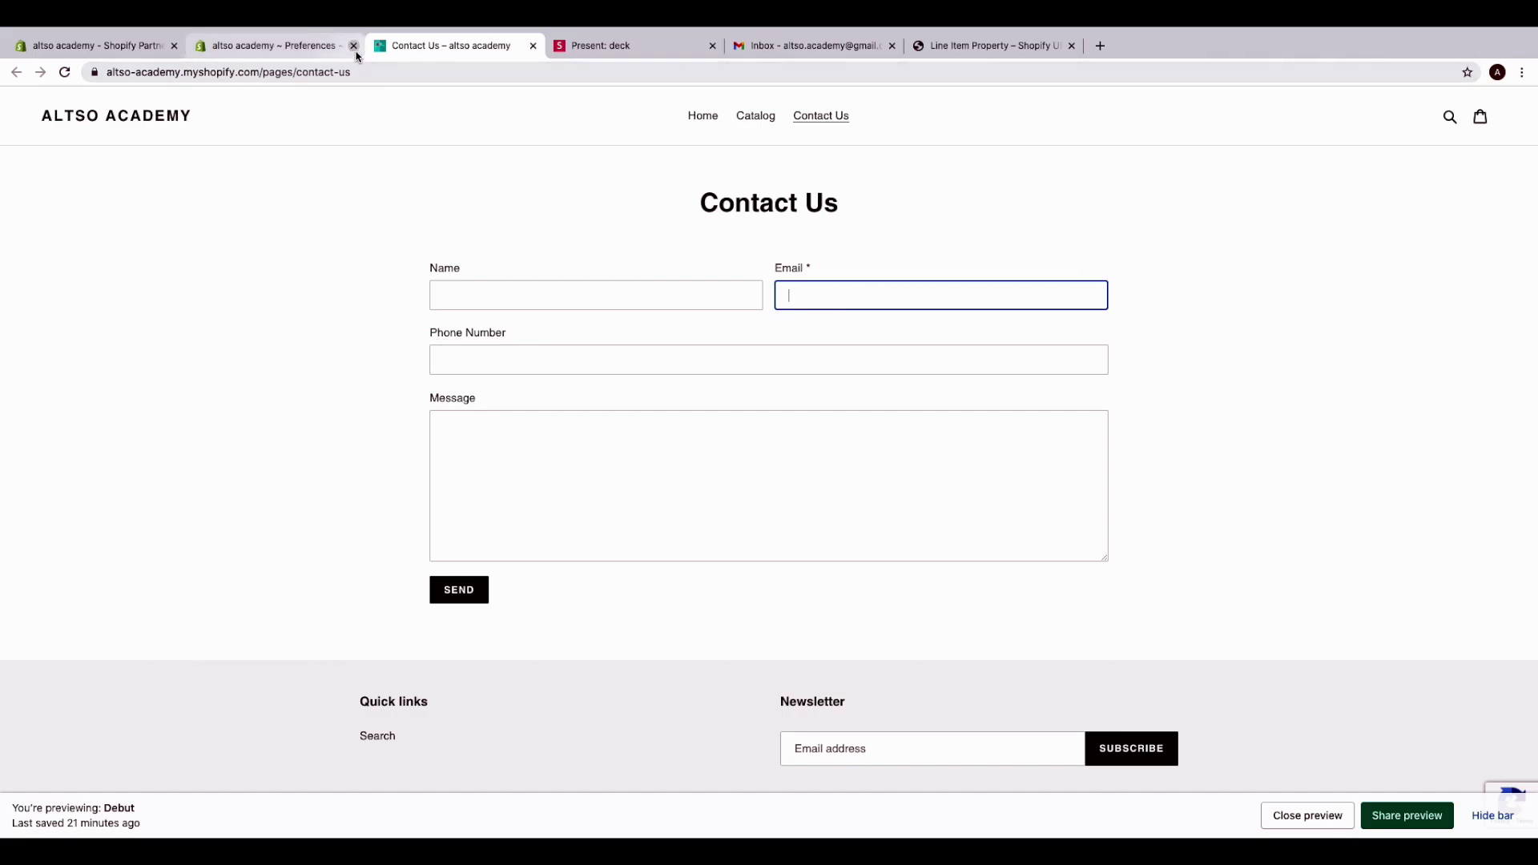
# Open the Debut theme's code, filter its files by "co", and bring up the page.contact.liquid template
pyautogui.click(326, 53)
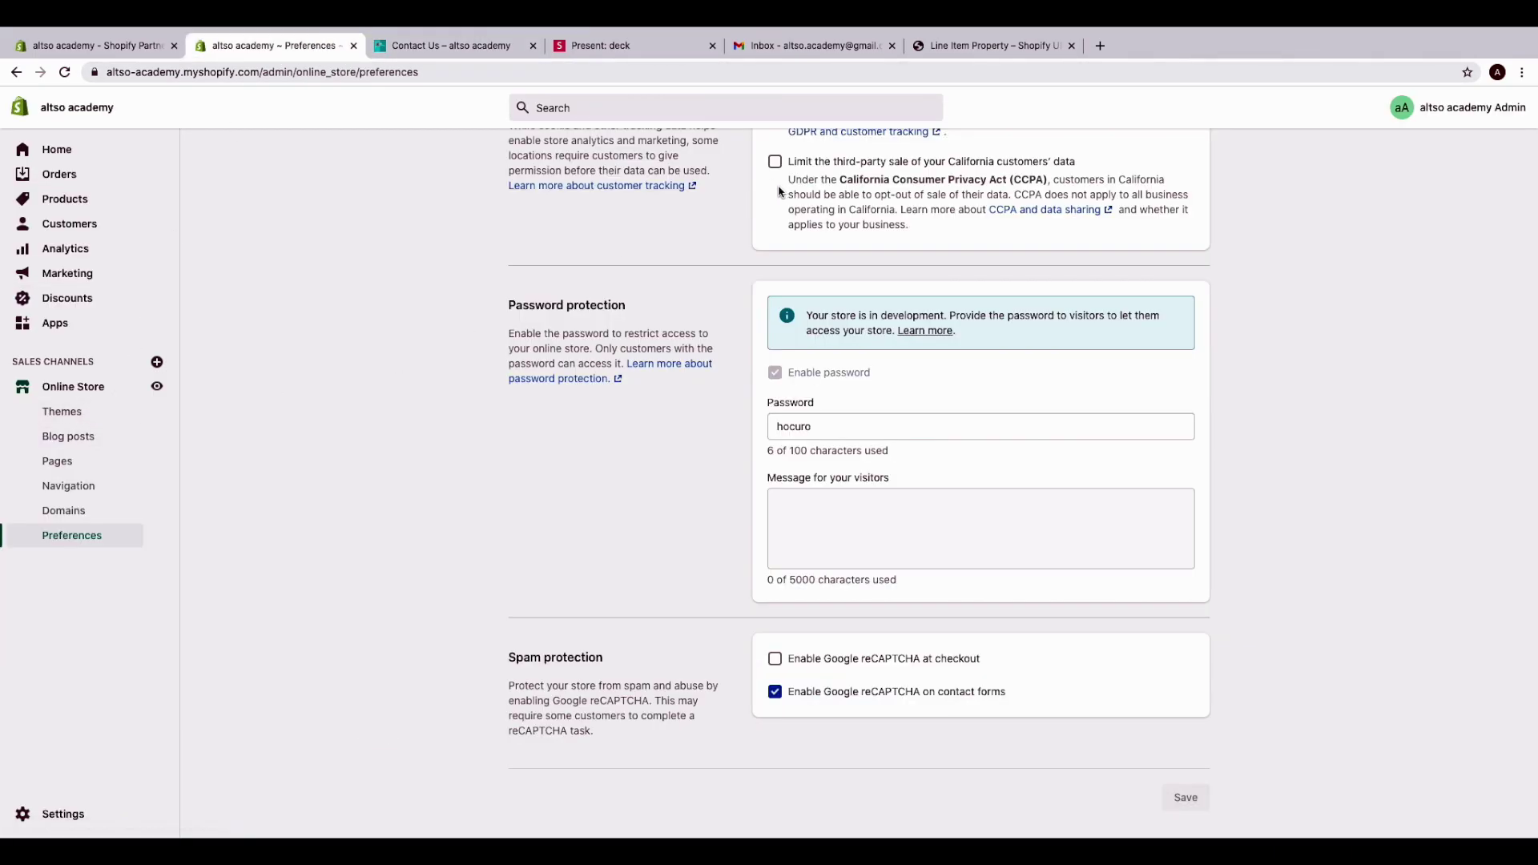
pyautogui.click(79, 413)
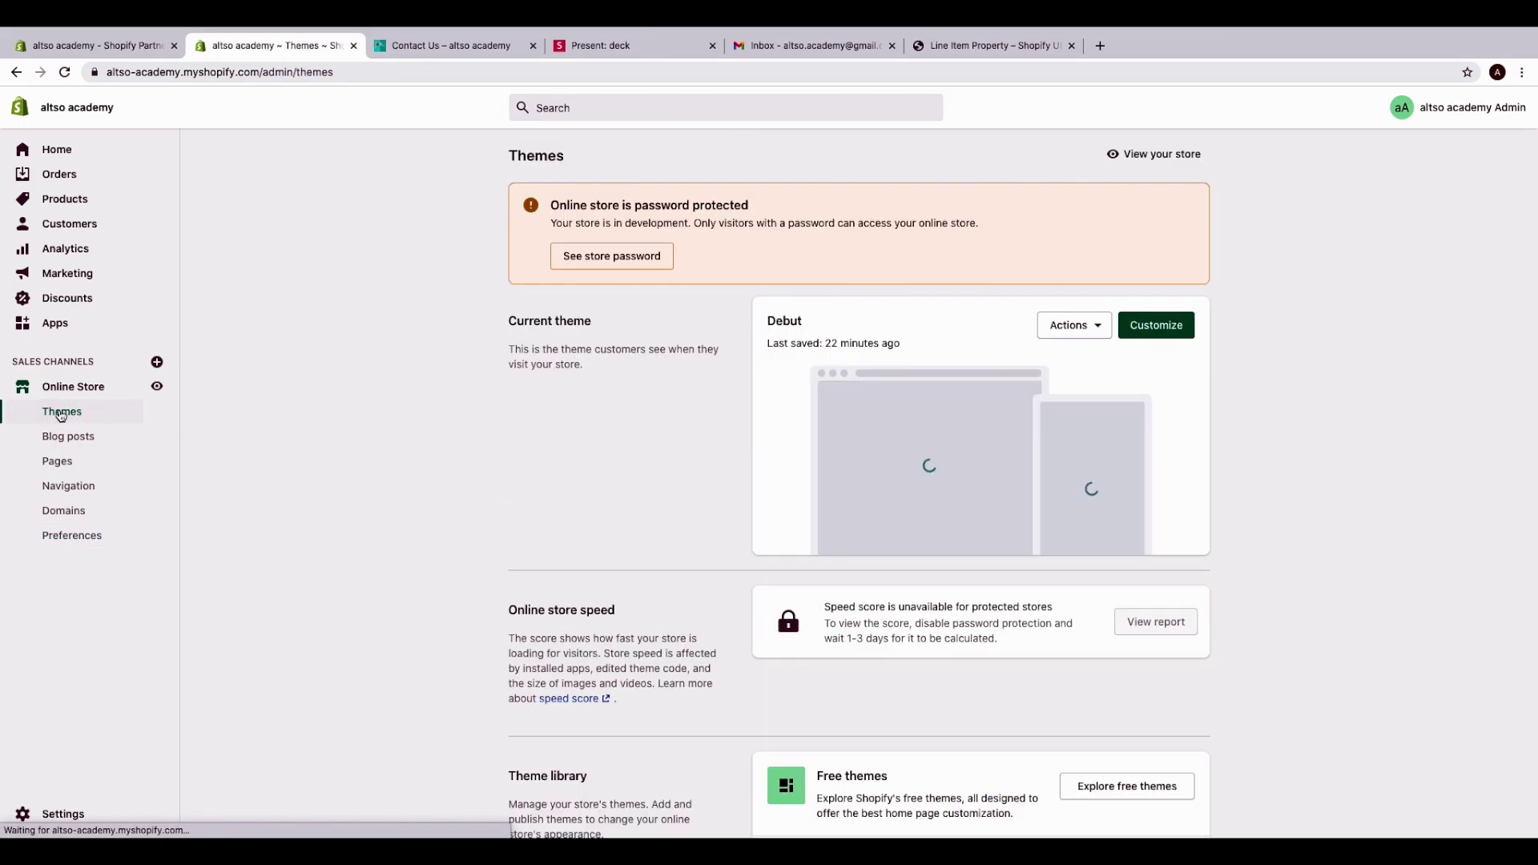
pyautogui.click(1083, 328)
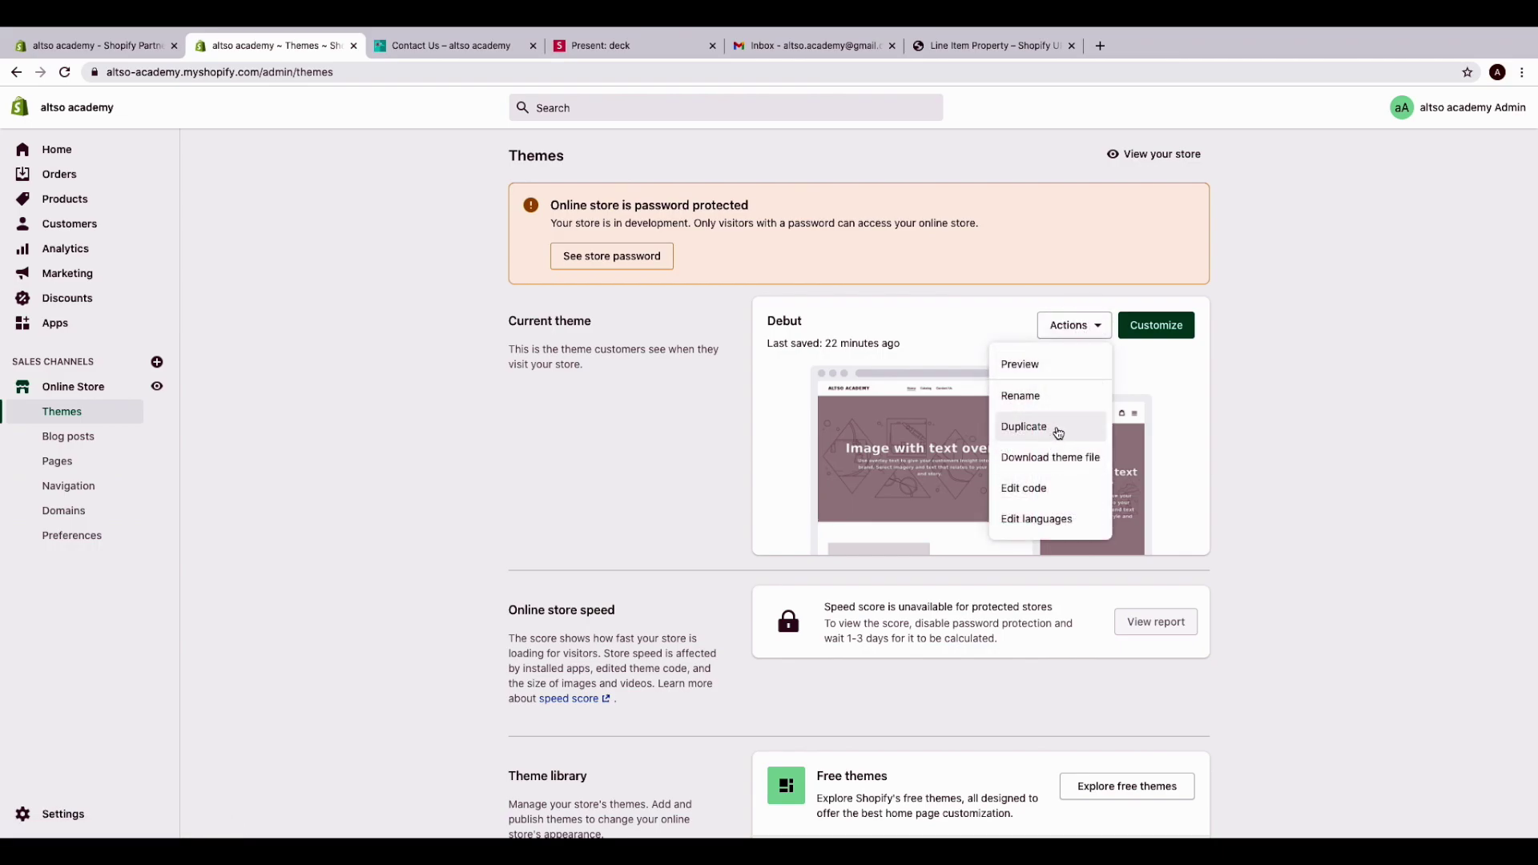
pyautogui.click(1030, 490)
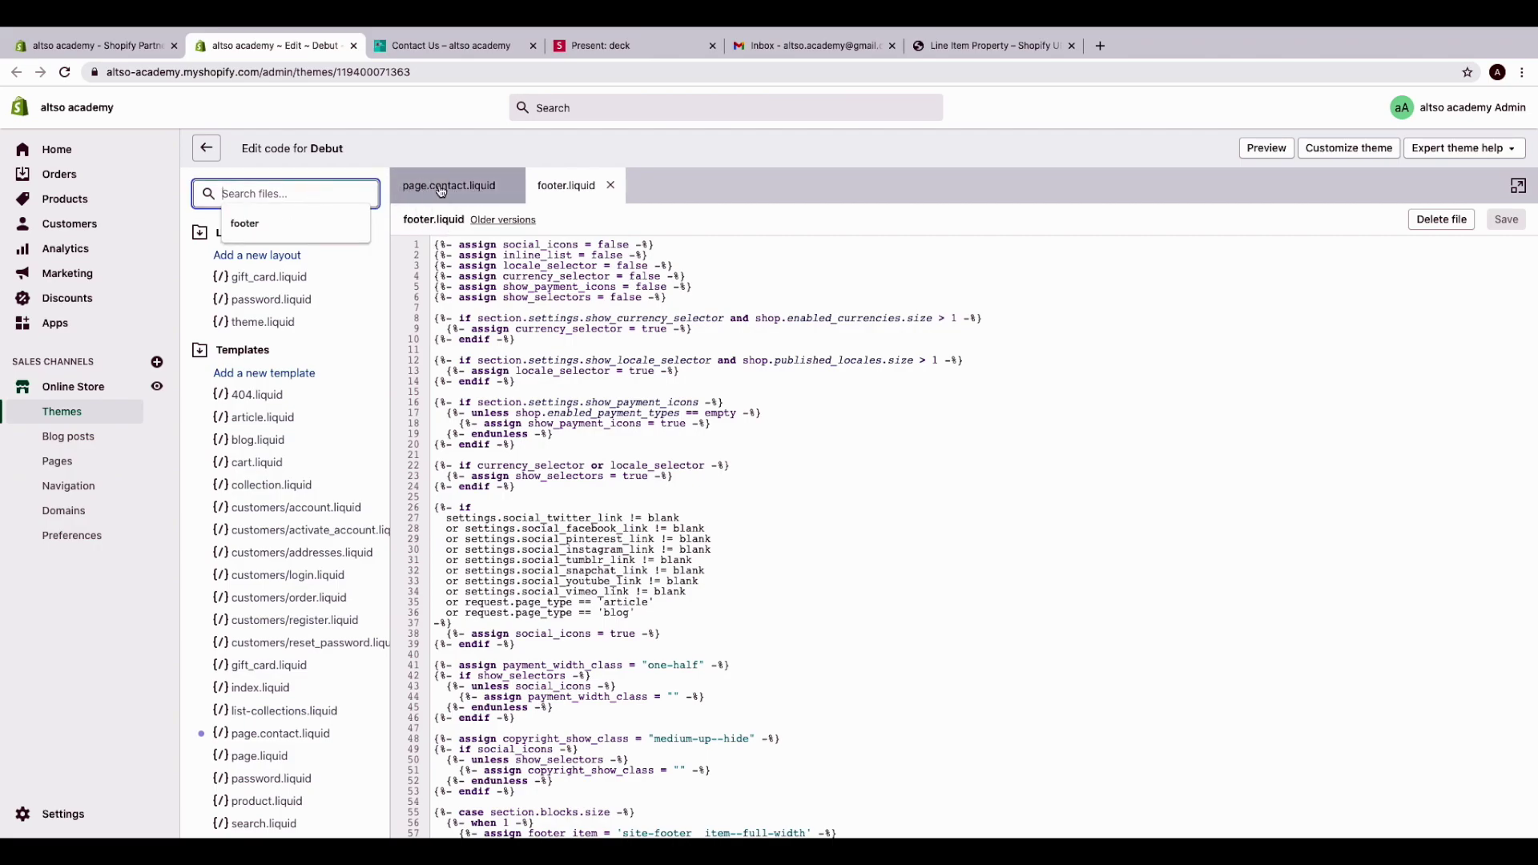
pyautogui.click(419, 190)
pyautogui.click(305, 196)
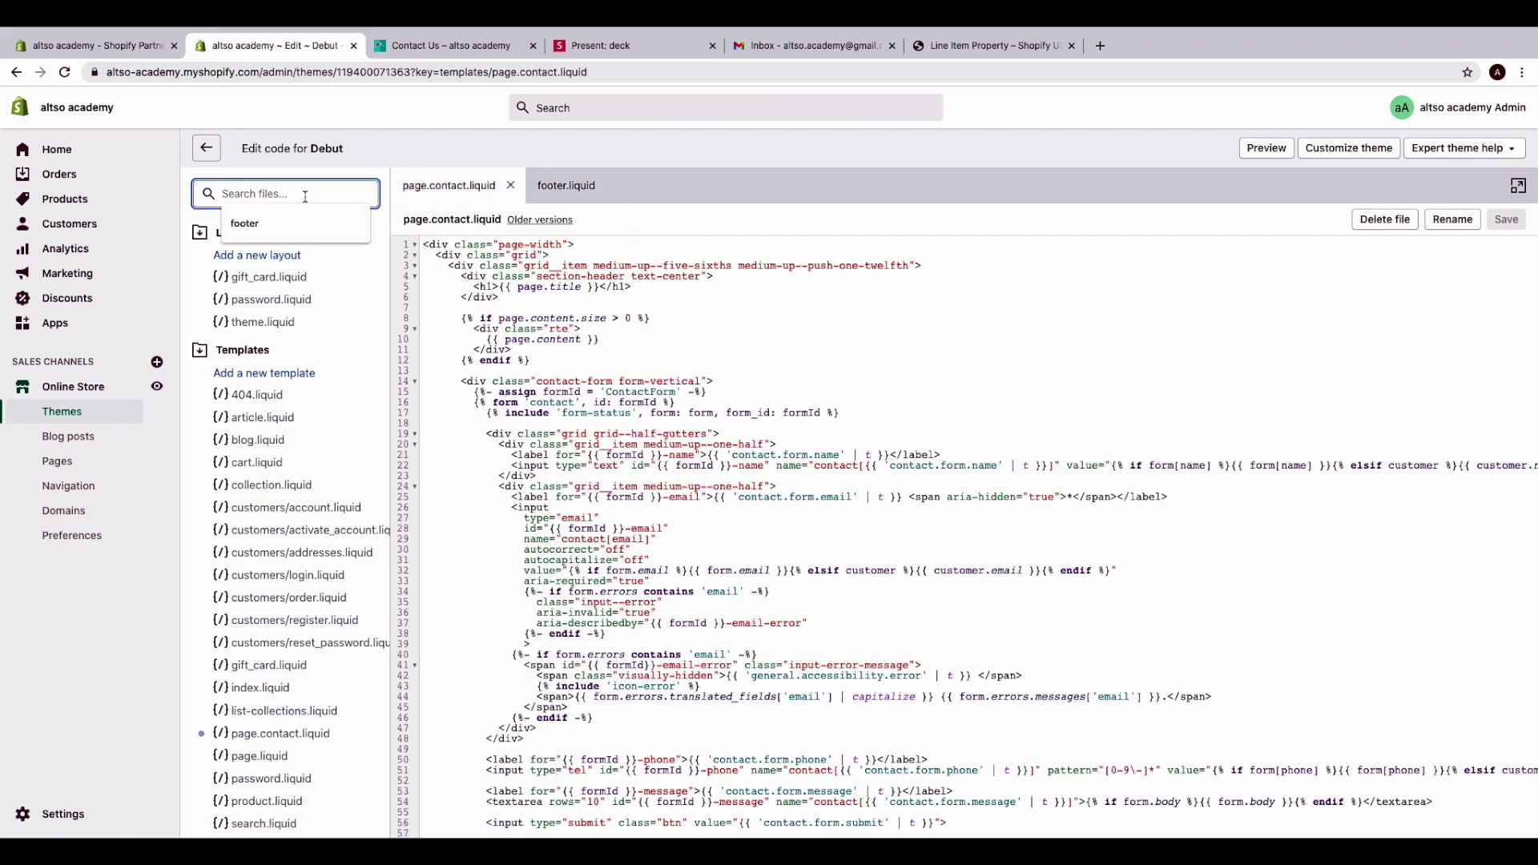
pyautogui.write('co')
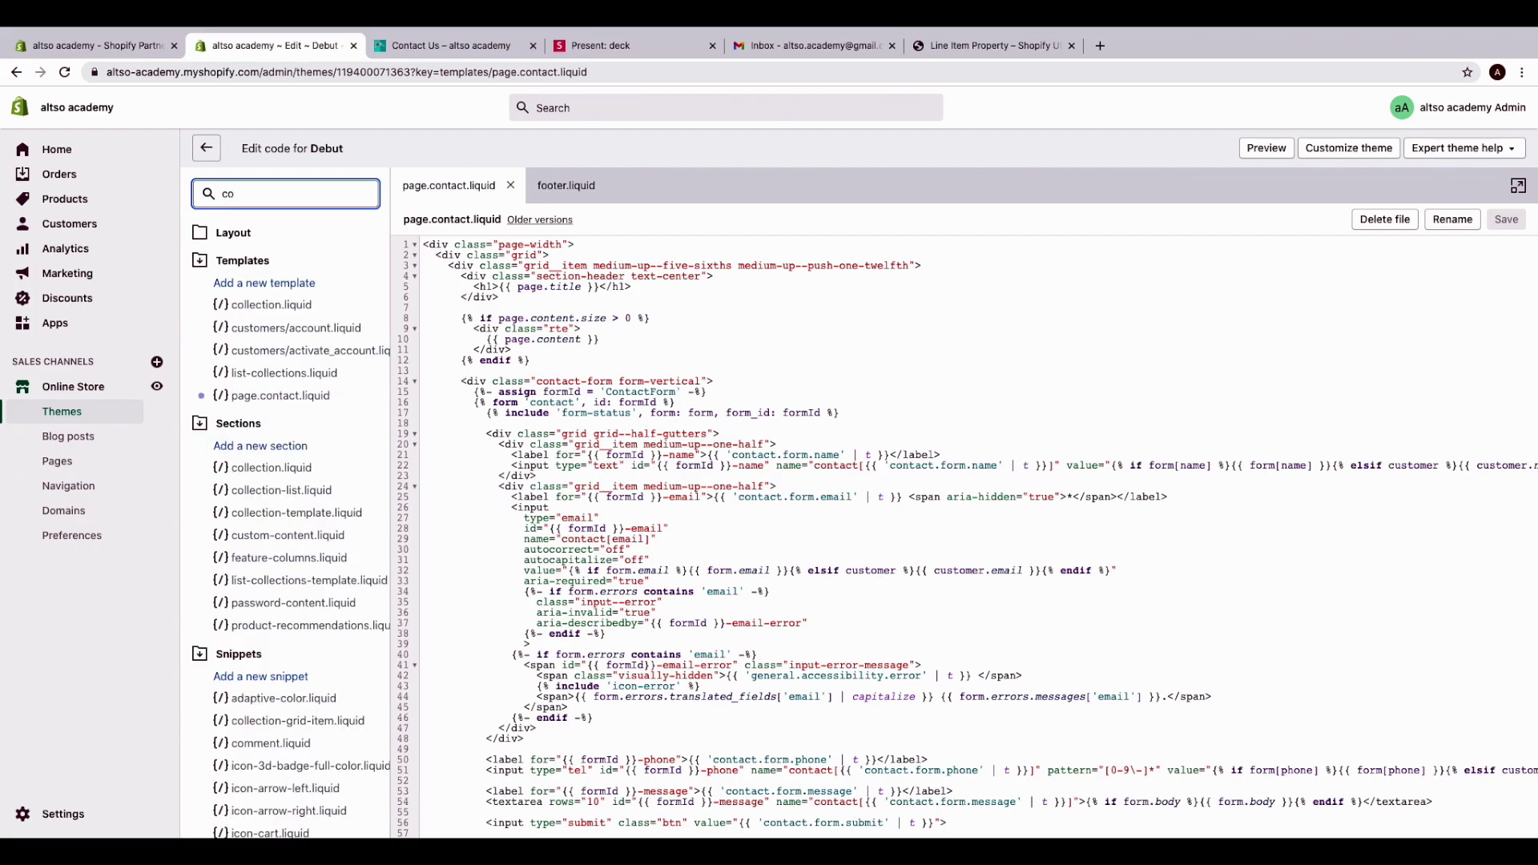
pyautogui.click(465, 192)
# Examine the contact form markup in page.contact.liquid, especially the phone label and input lines
pyautogui.scroll(-5, 657, 537)
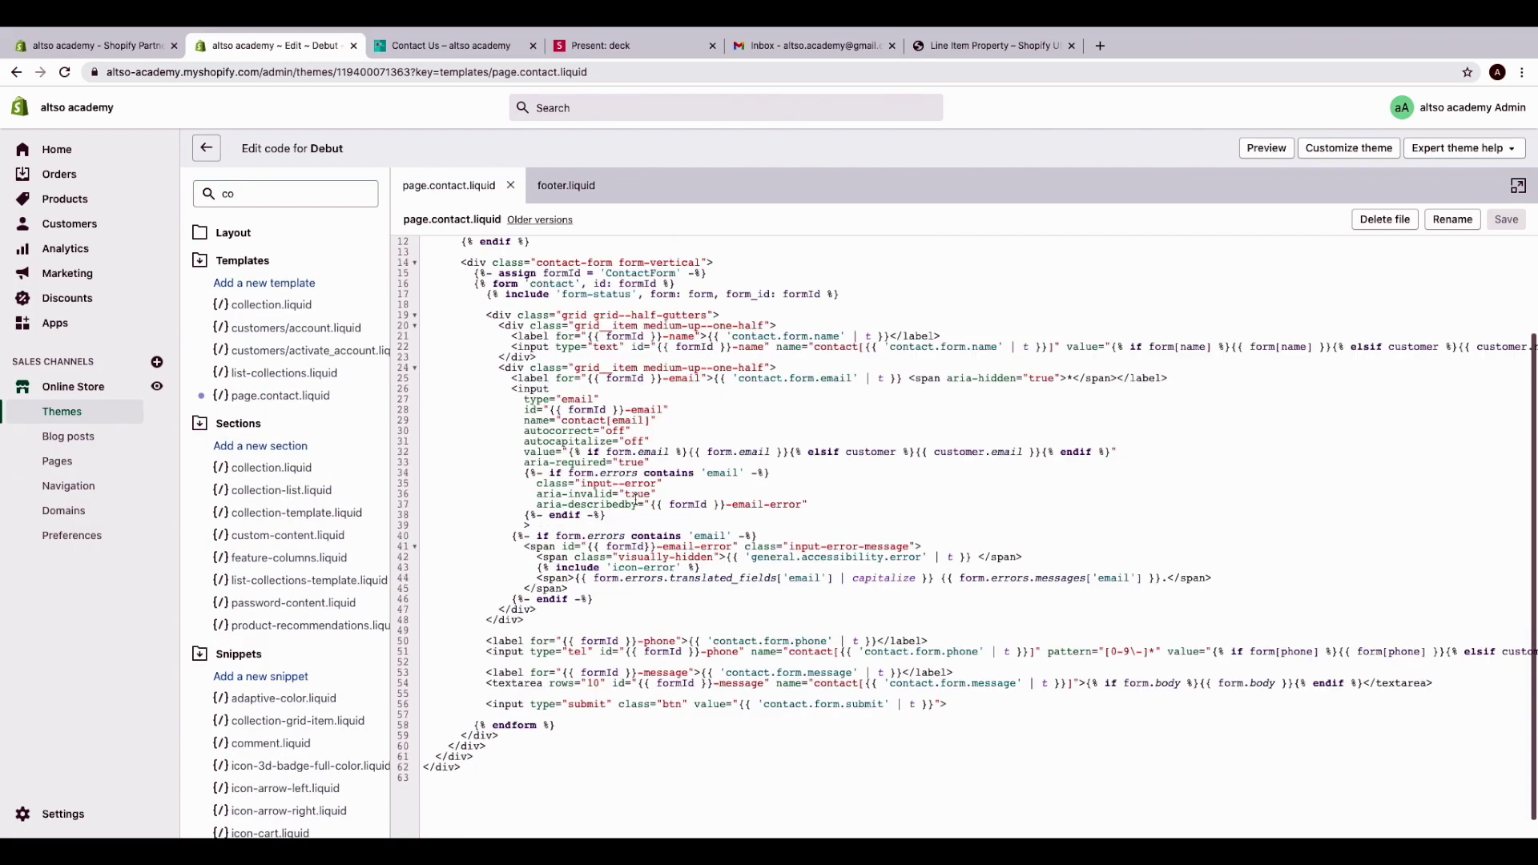
pyautogui.scroll(5, 641, 512)
pyautogui.scroll(-3, 635, 494)
pyautogui.moveTo(508, 304); pyautogui.dragTo(733, 688)
pyautogui.click(771, 736)
pyautogui.scroll(-1, 698, 542)
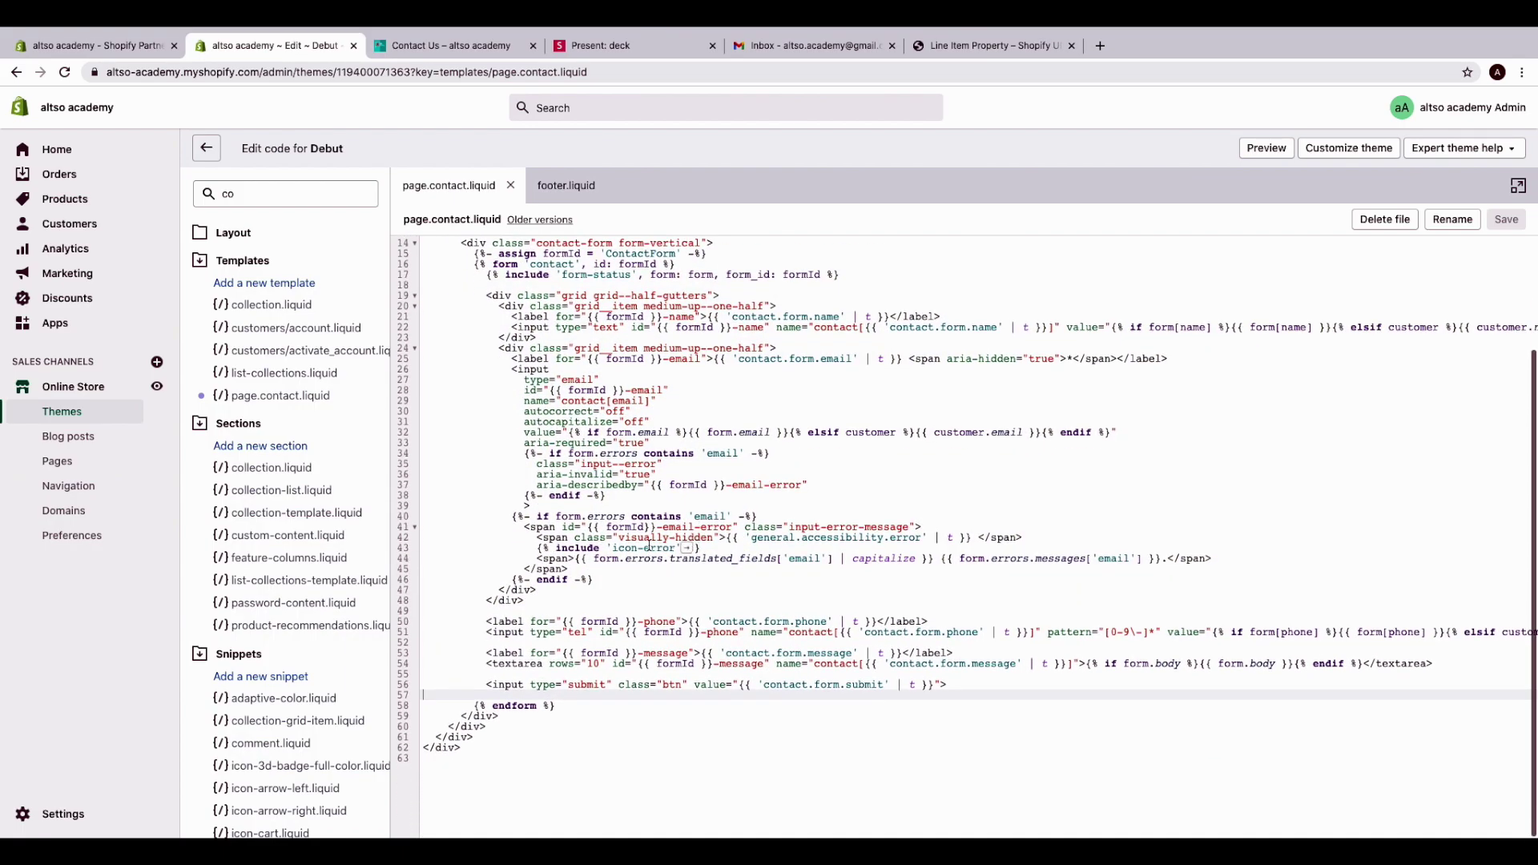
pyautogui.click(671, 620)
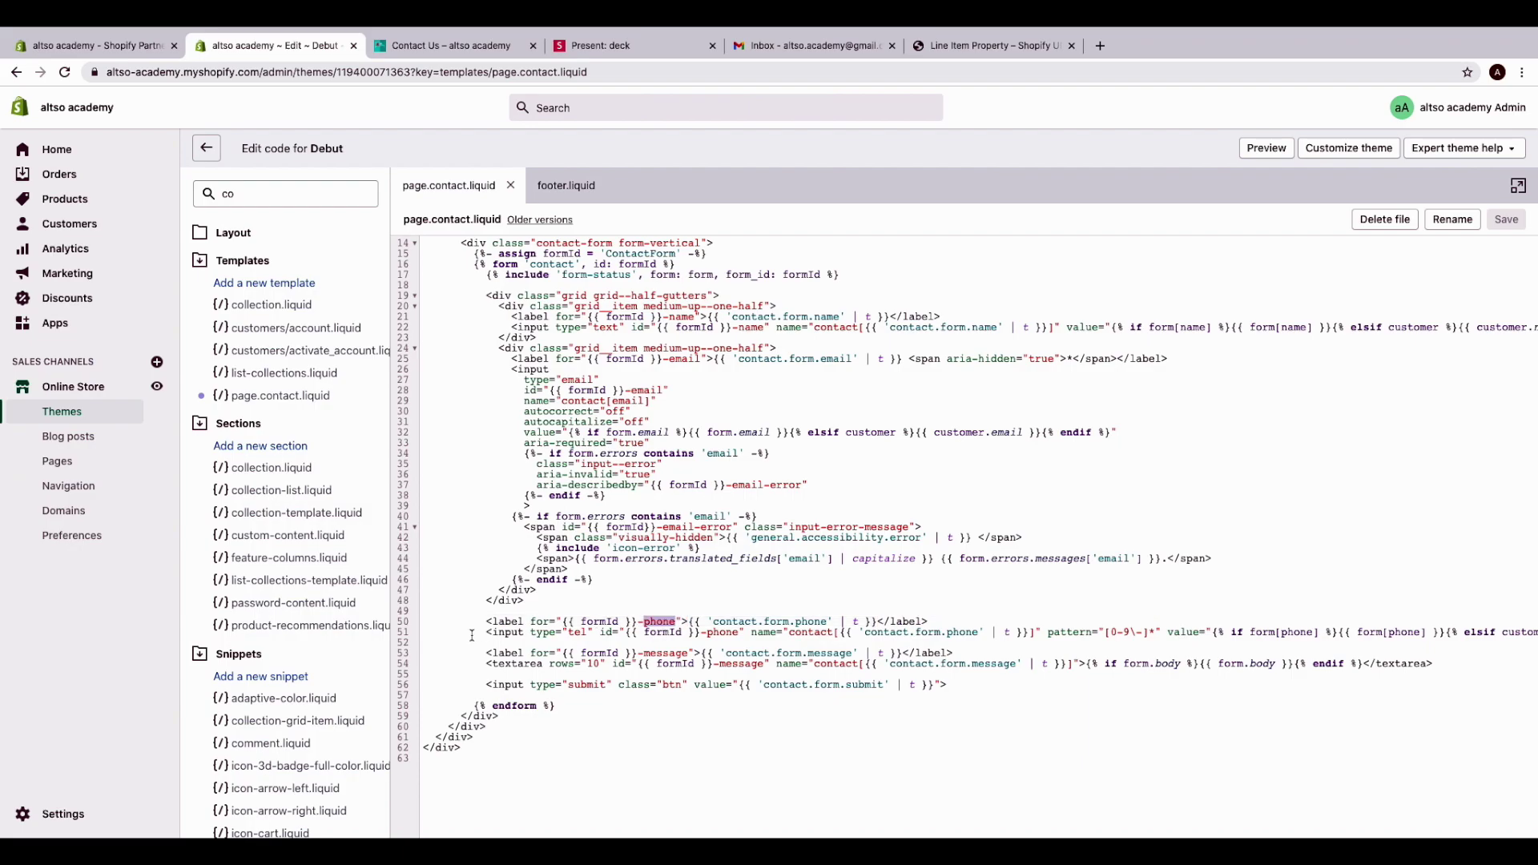
pyautogui.moveTo(484, 622); pyautogui.dragTo(754, 634)
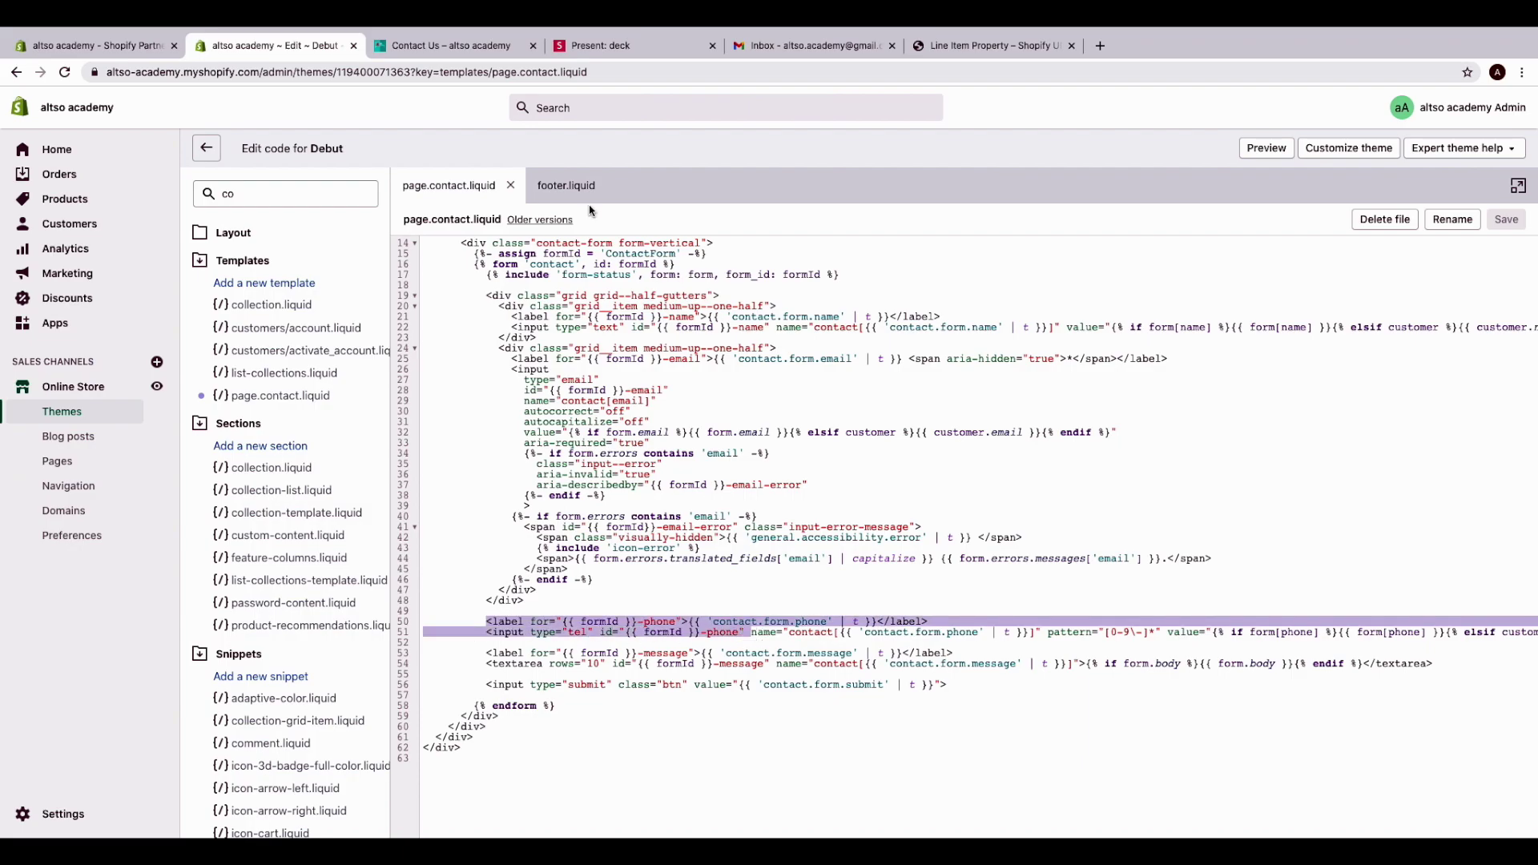
# Add blank lines after the phone number input line in page.contact.liquid
pyautogui.click(450, 46)
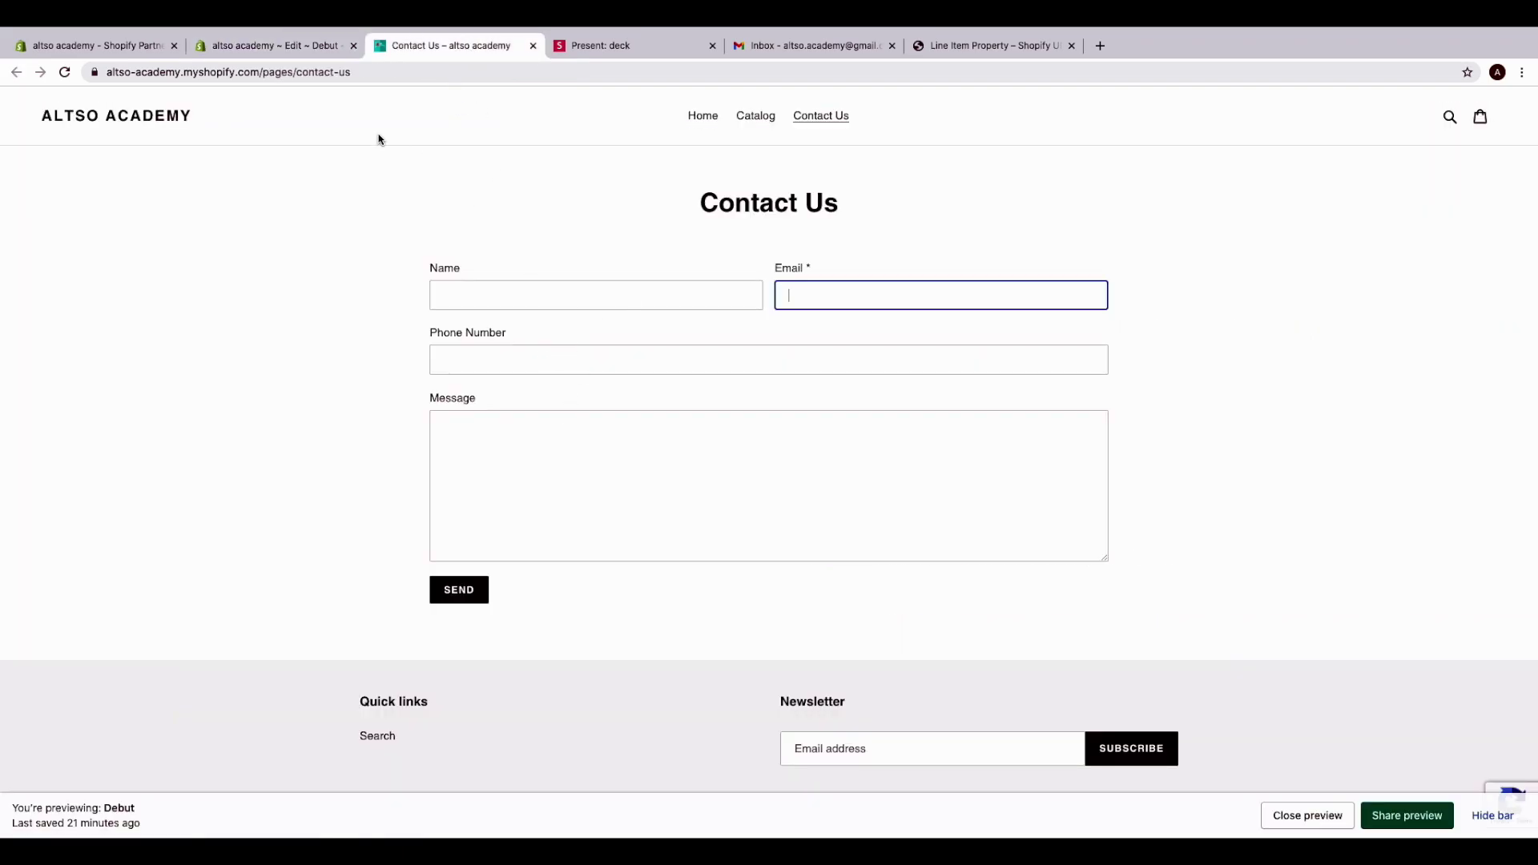
pyautogui.click(320, 50)
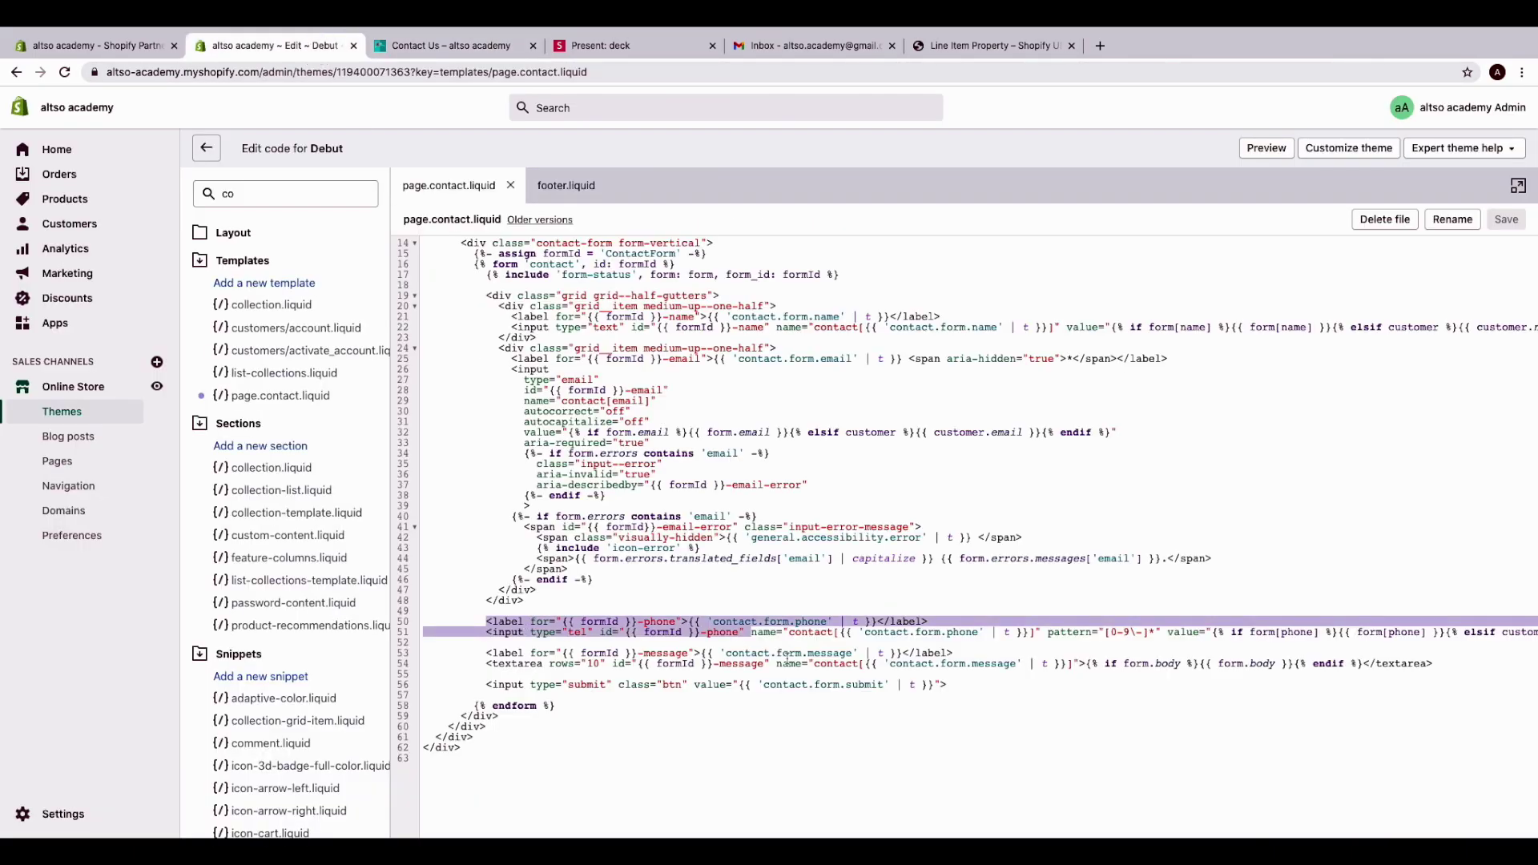
pyautogui.hscroll(3, 1016, 632)
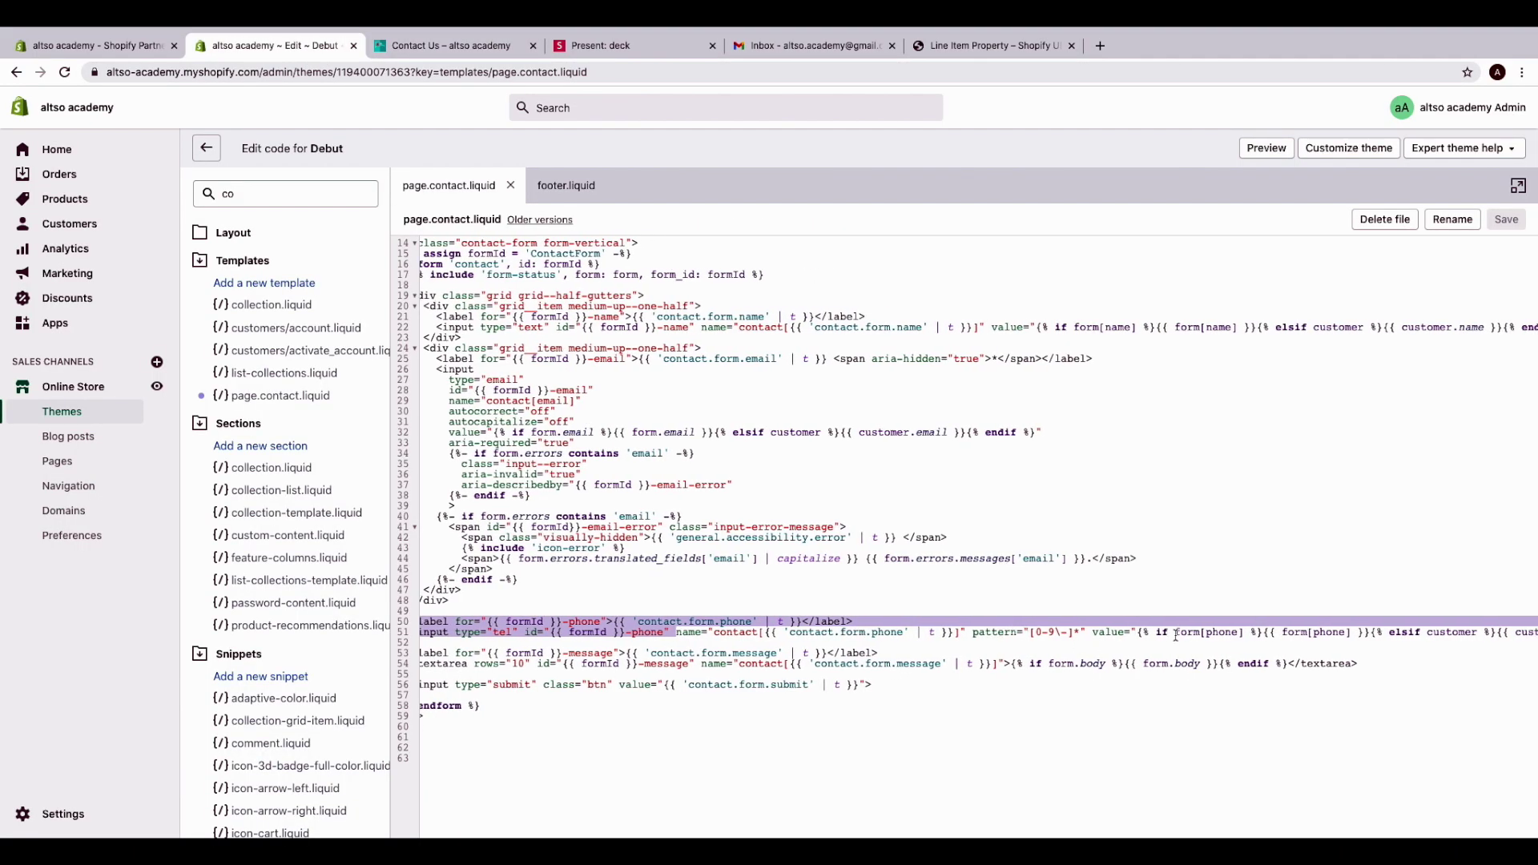
pyautogui.hscroll(3, 1174, 635)
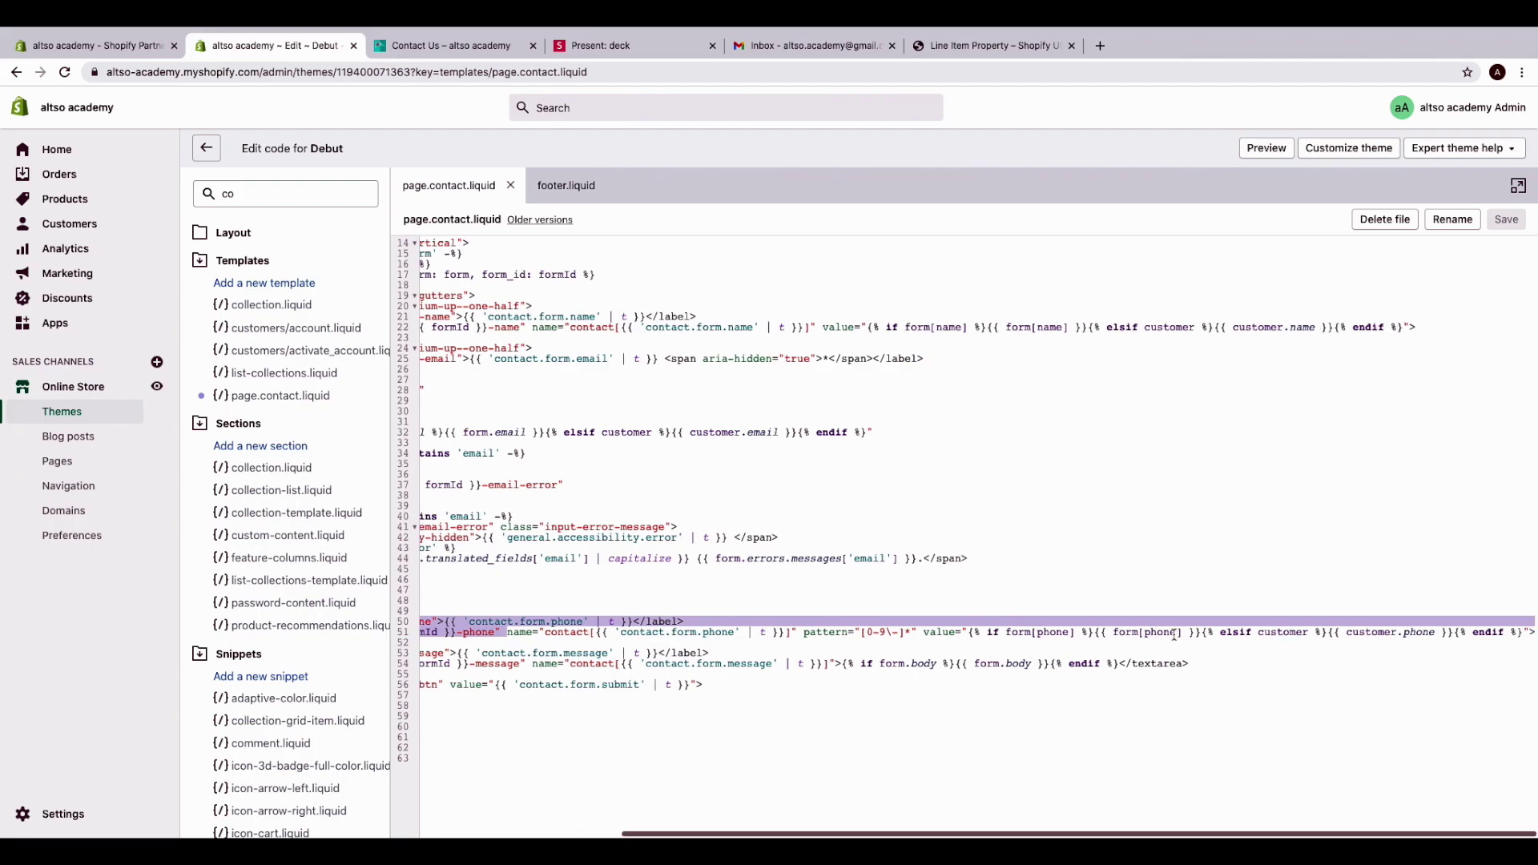
pyautogui.click(1365, 629)
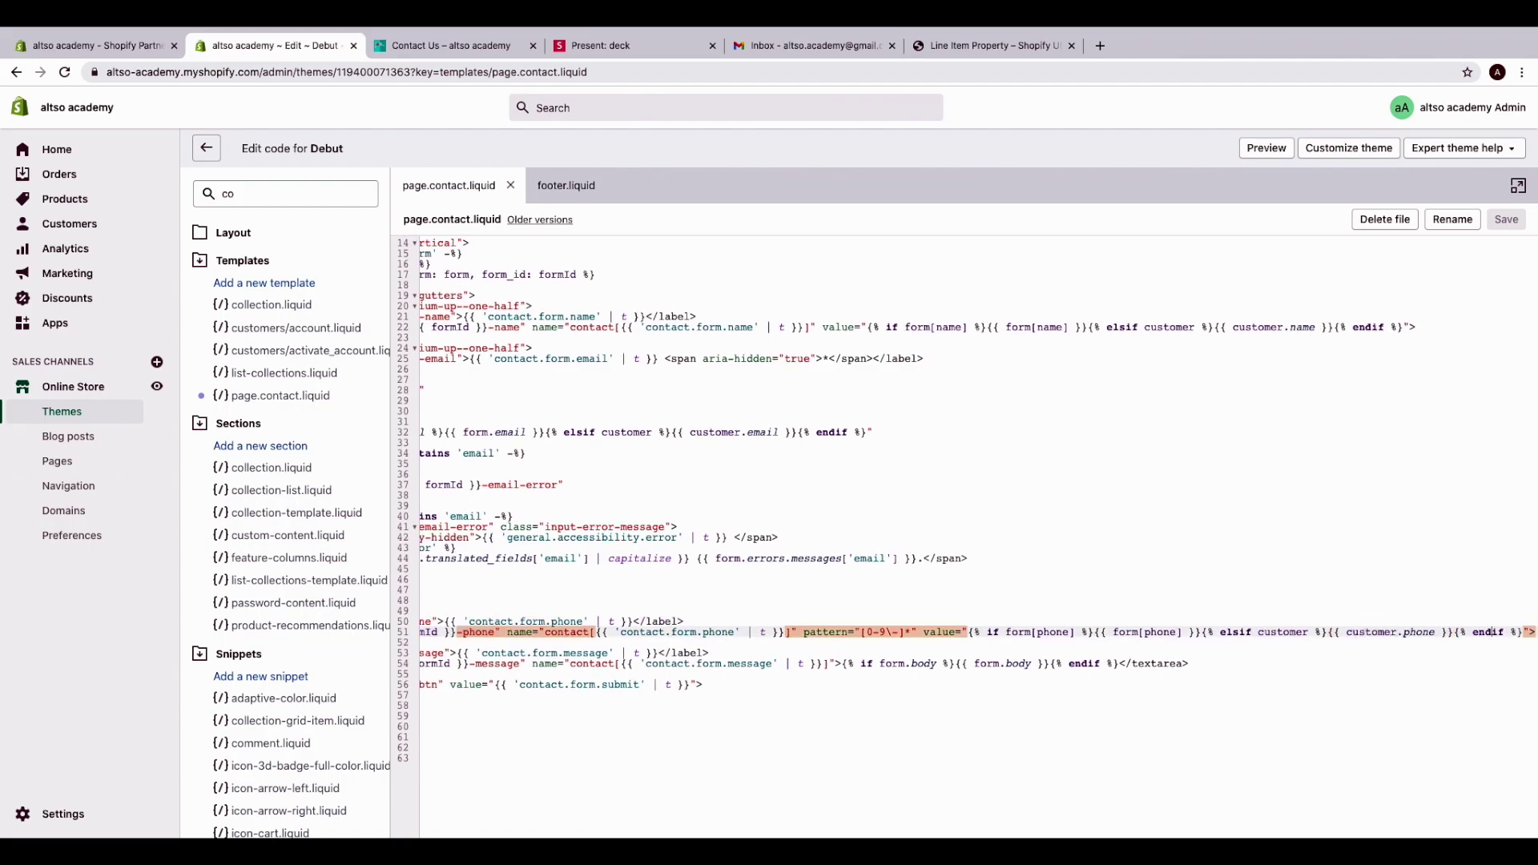
pyautogui.click(1534, 632)
pyautogui.press('Return')
pyautogui.press('Return')
pyautogui.press('Return')
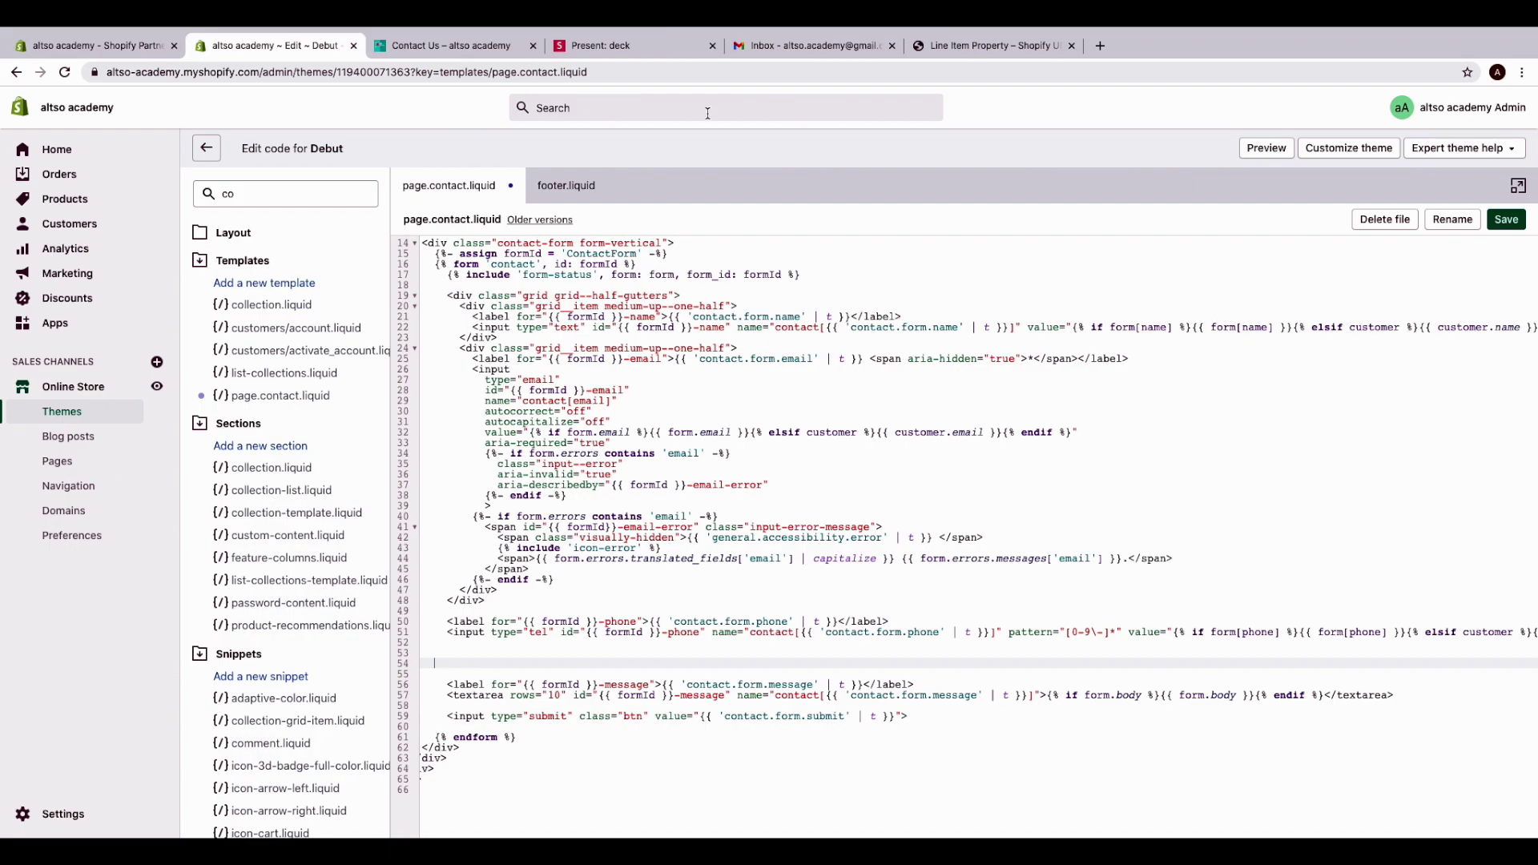
# Switch to the Shopify UI Elements Generator's Line Item Property page and choose "Text — short" as the form field type
pyautogui.click(947, 46)
pyautogui.scroll(2, 212, 343)
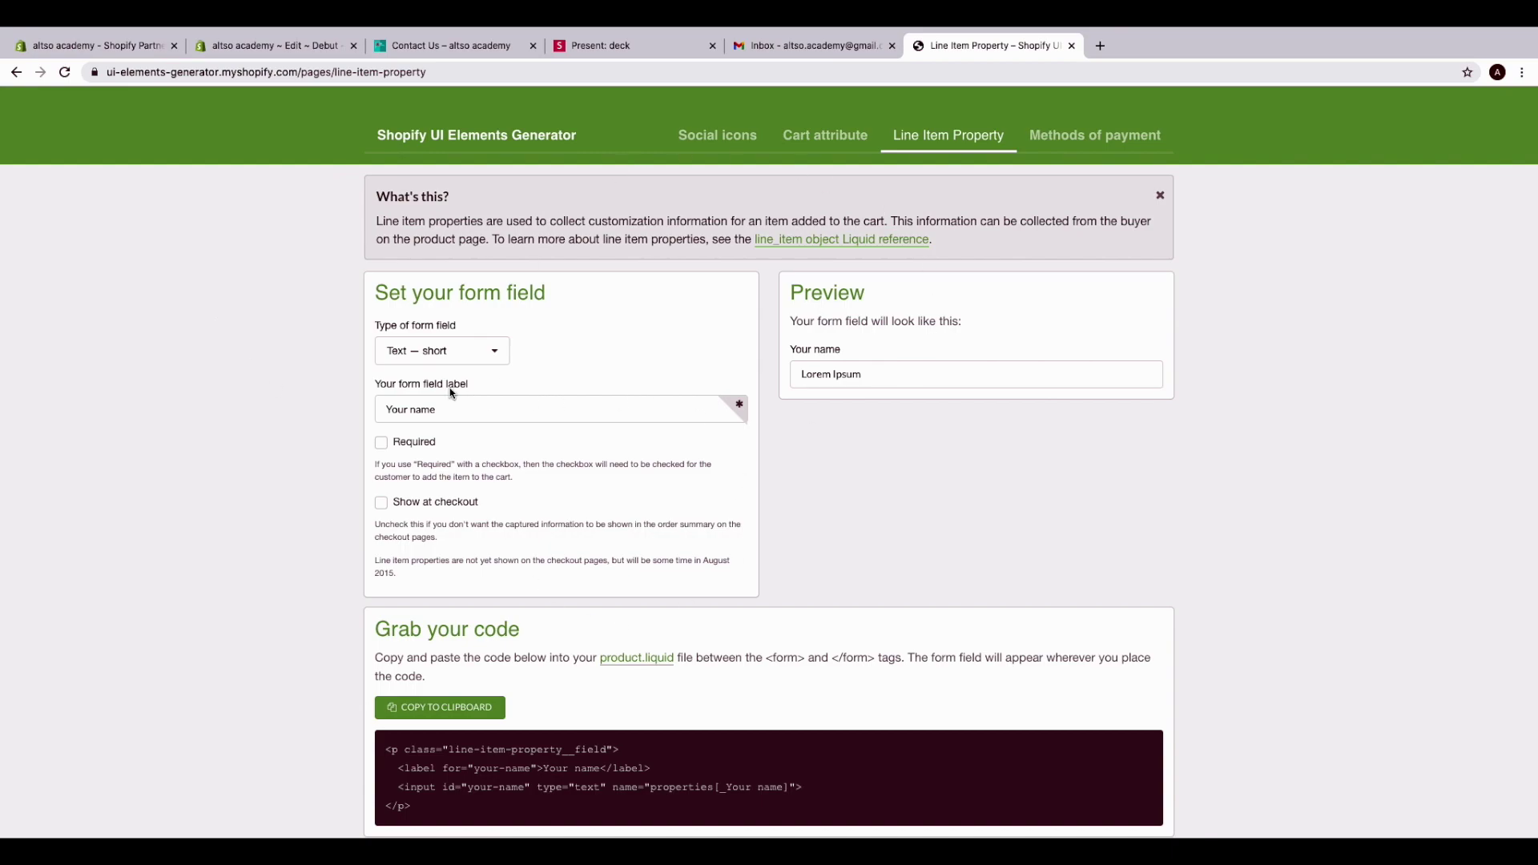
pyautogui.click(491, 358)
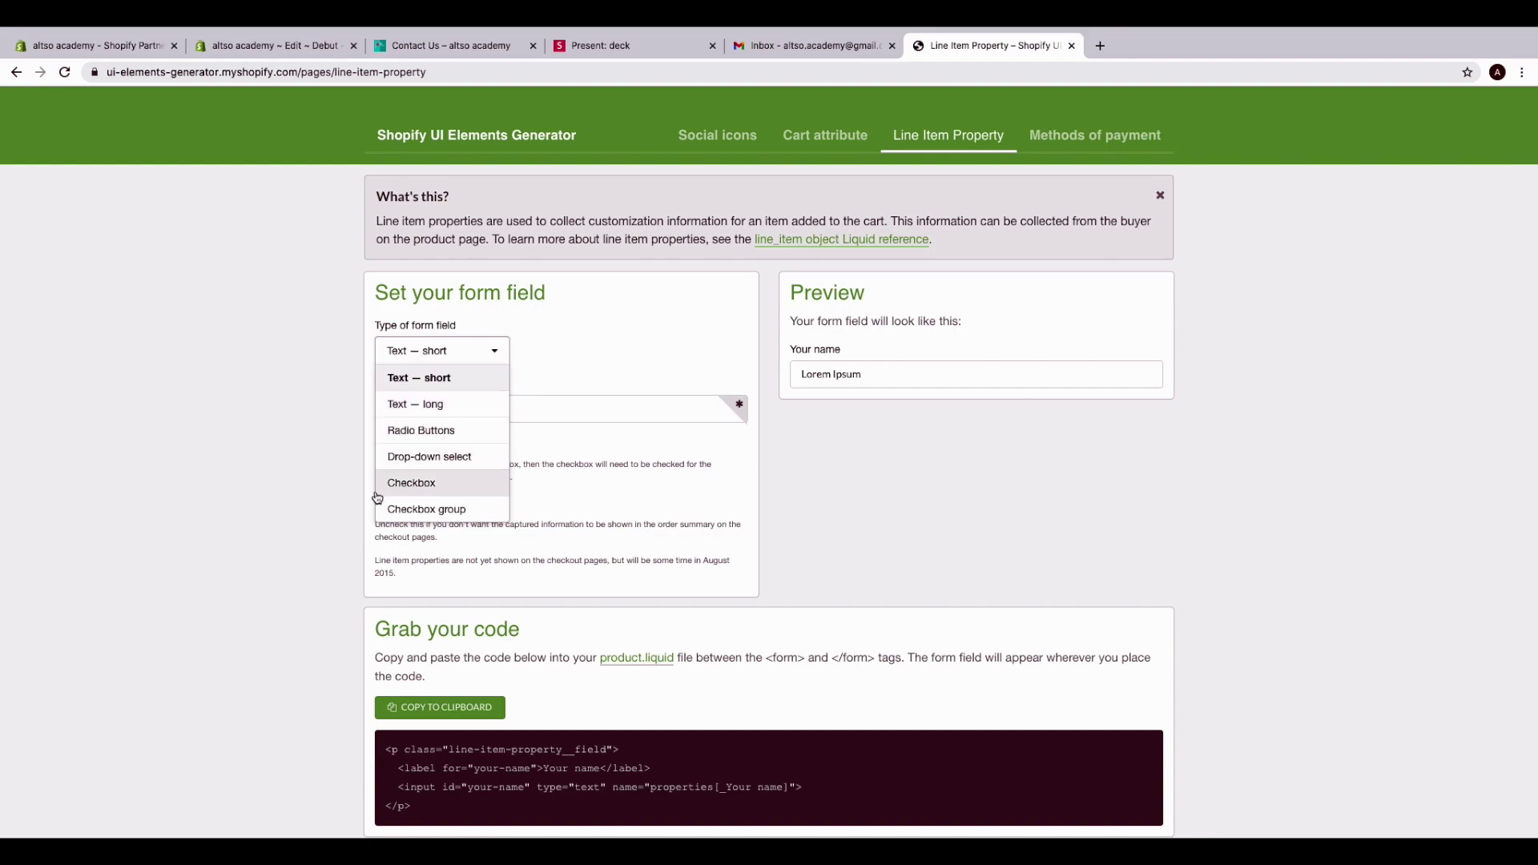
pyautogui.click(305, 415)
pyautogui.click(460, 358)
pyautogui.click(408, 376)
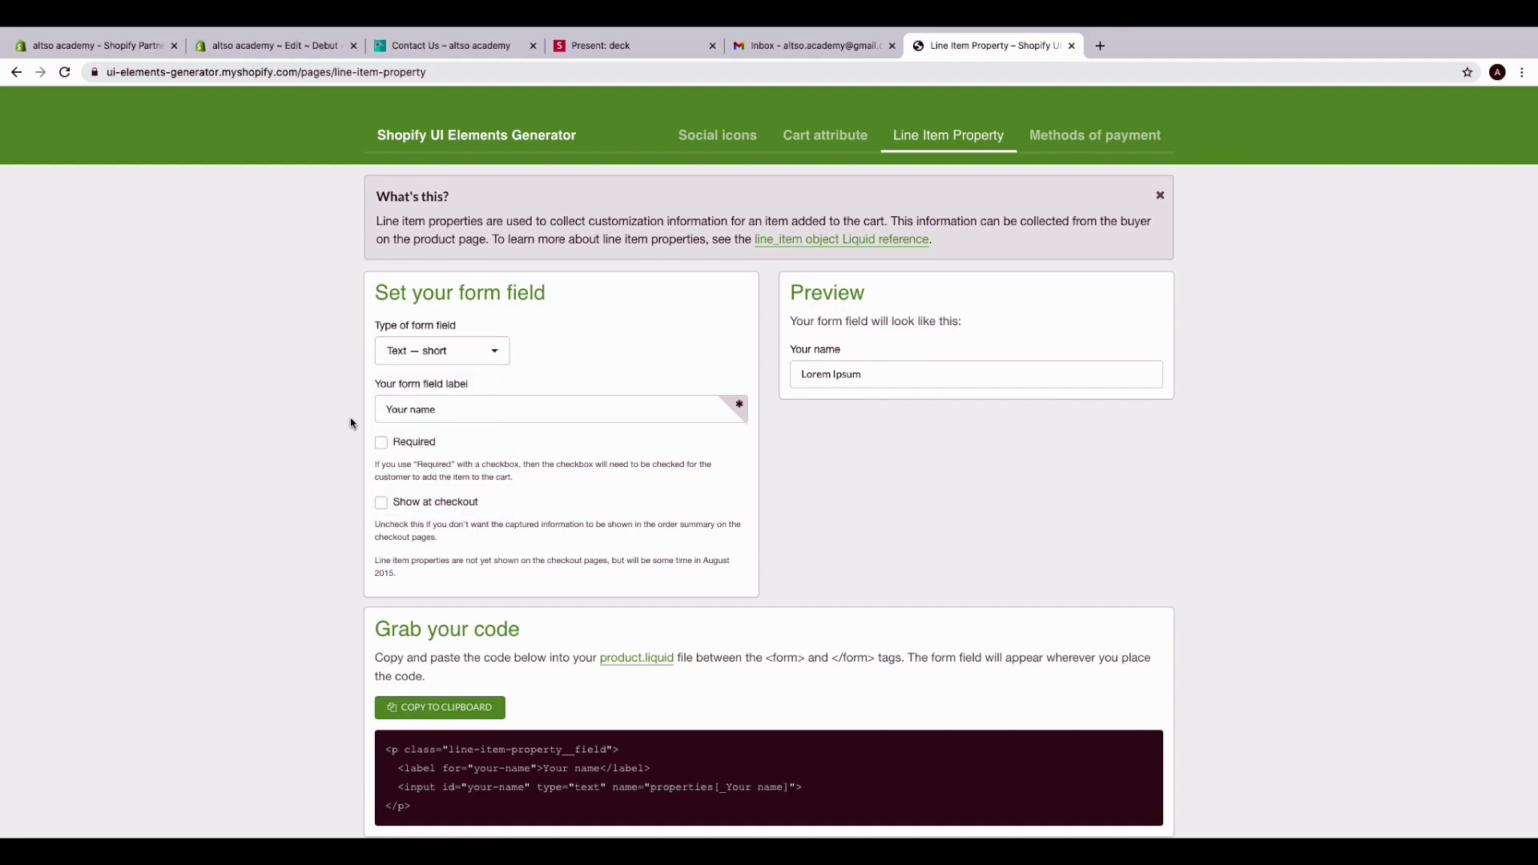
# Set the form field label to "Location" in the generator
pyautogui.moveTo(450, 409); pyautogui.dragTo(357, 403)
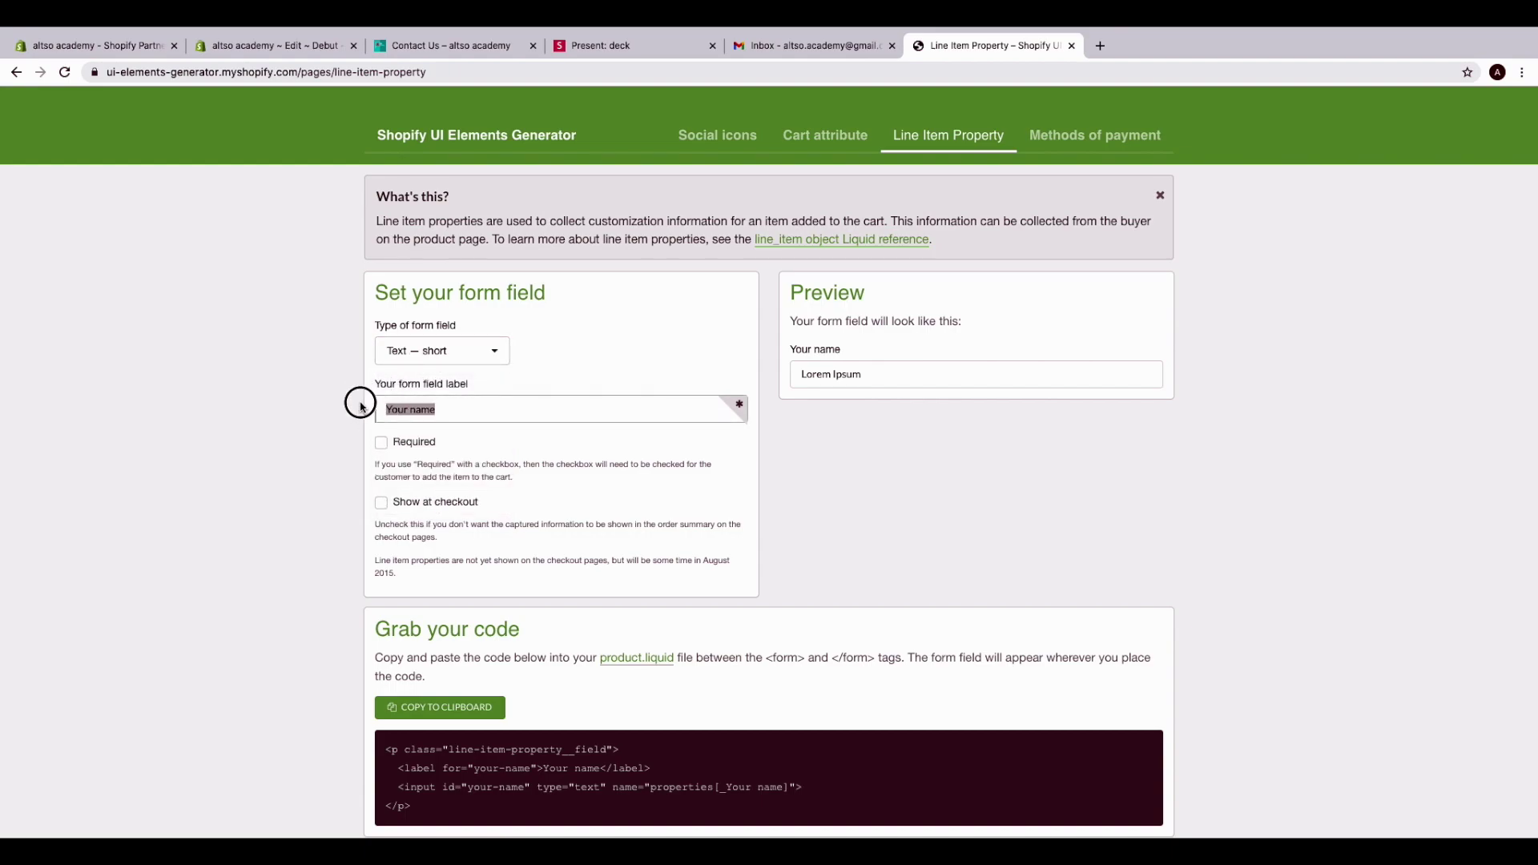
pyautogui.write('lo')
pyautogui.press('BackSpace')
pyautogui.press('BackSpace')
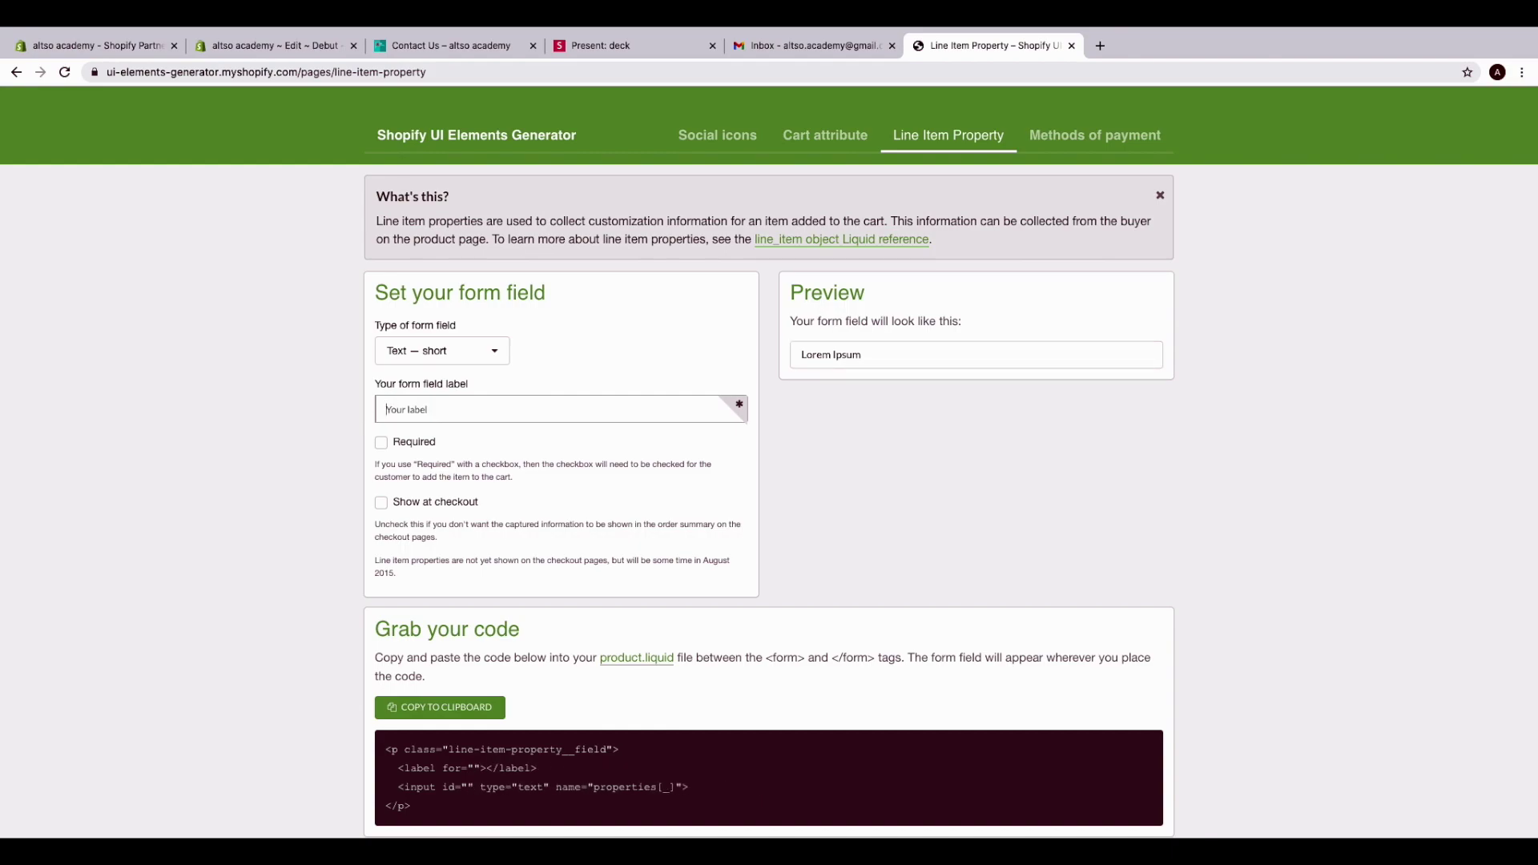
pyautogui.write('Lo')
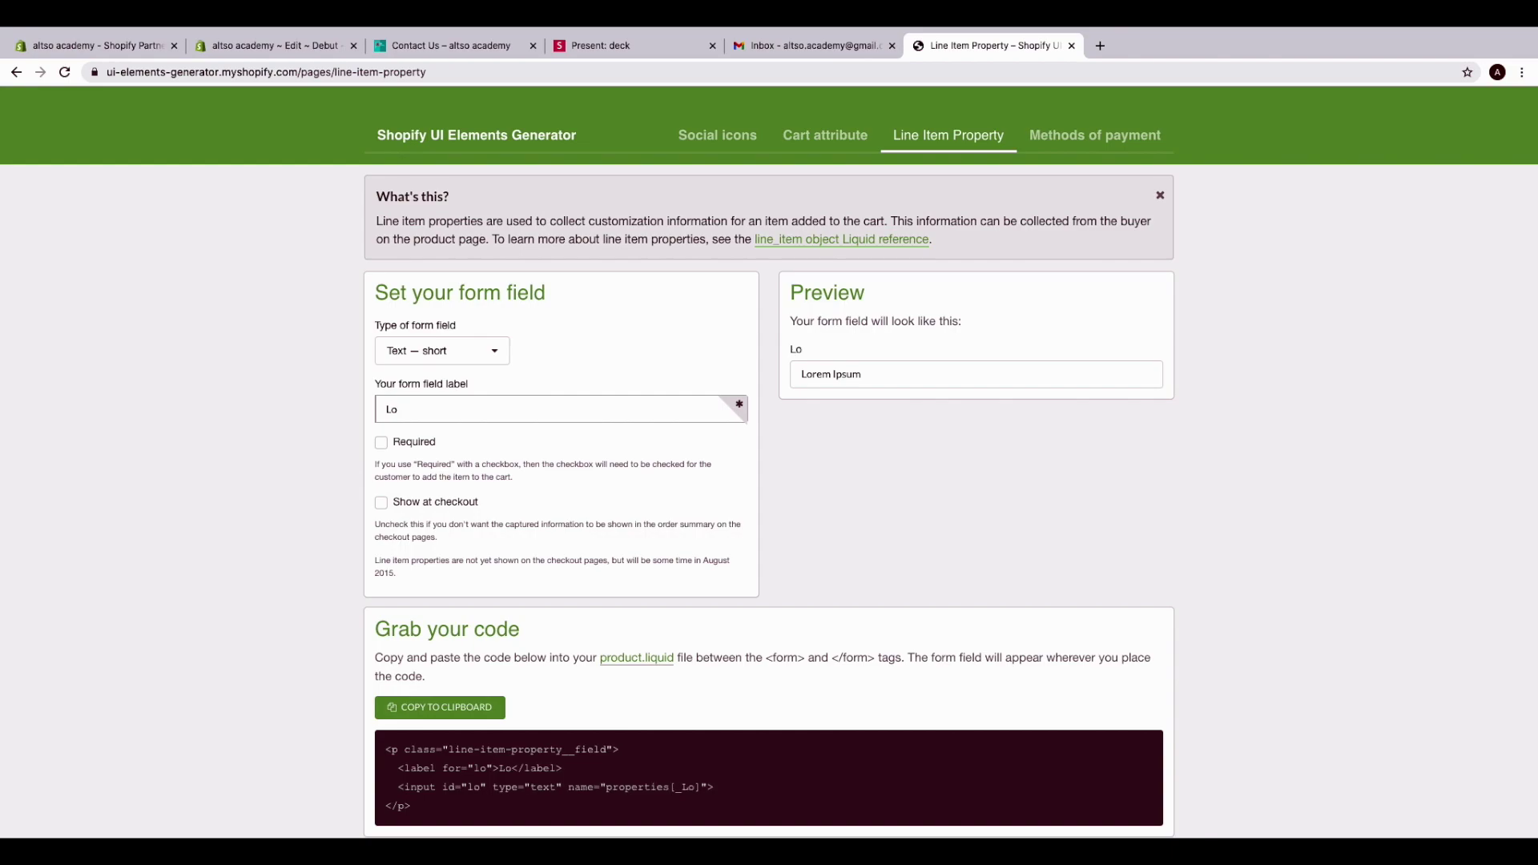
pyautogui.write('c')
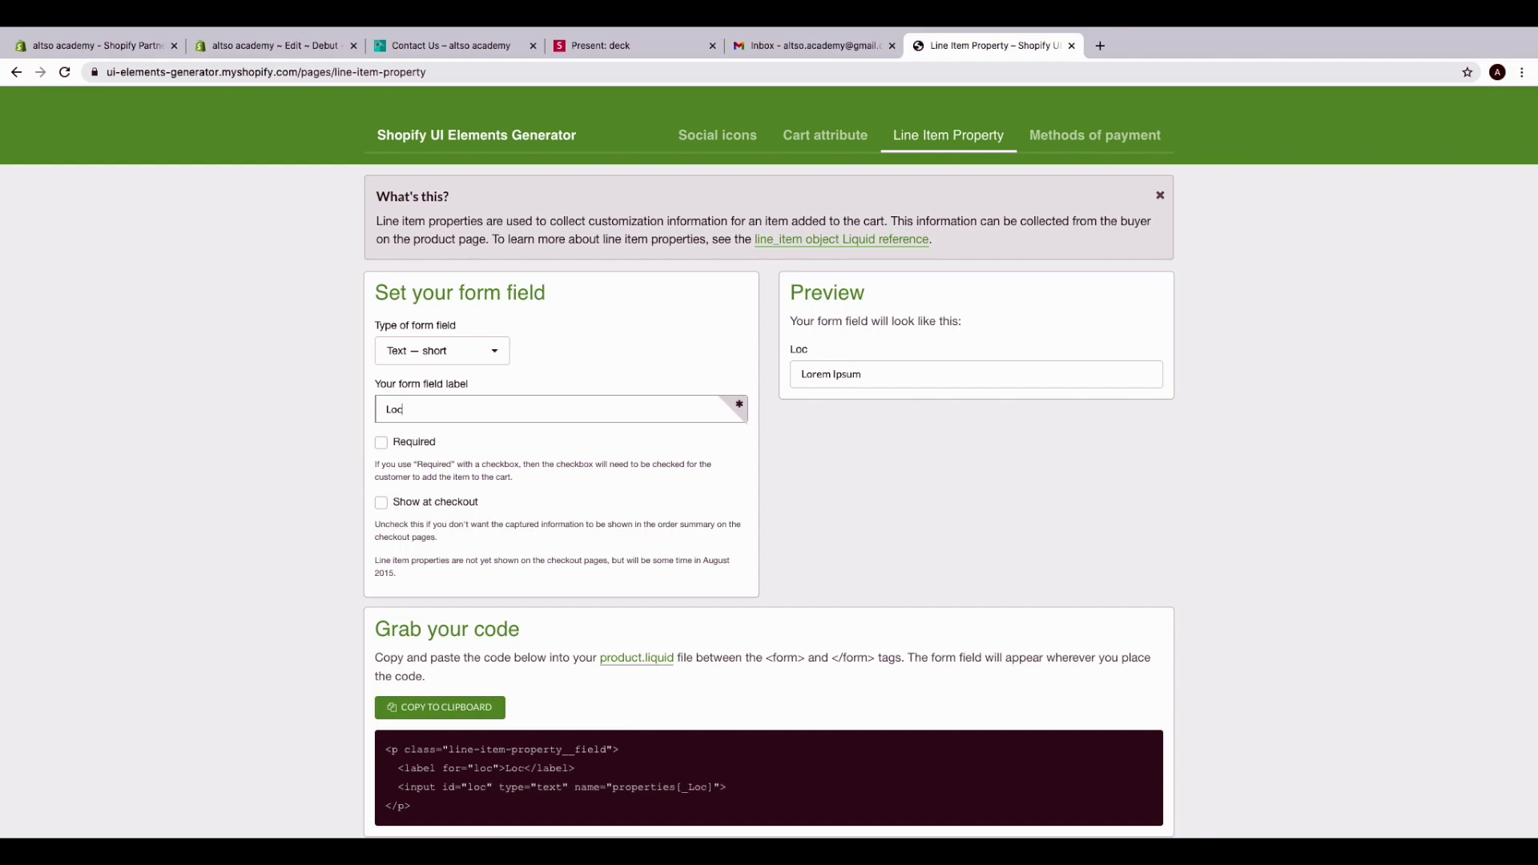
pyautogui.write('ati')
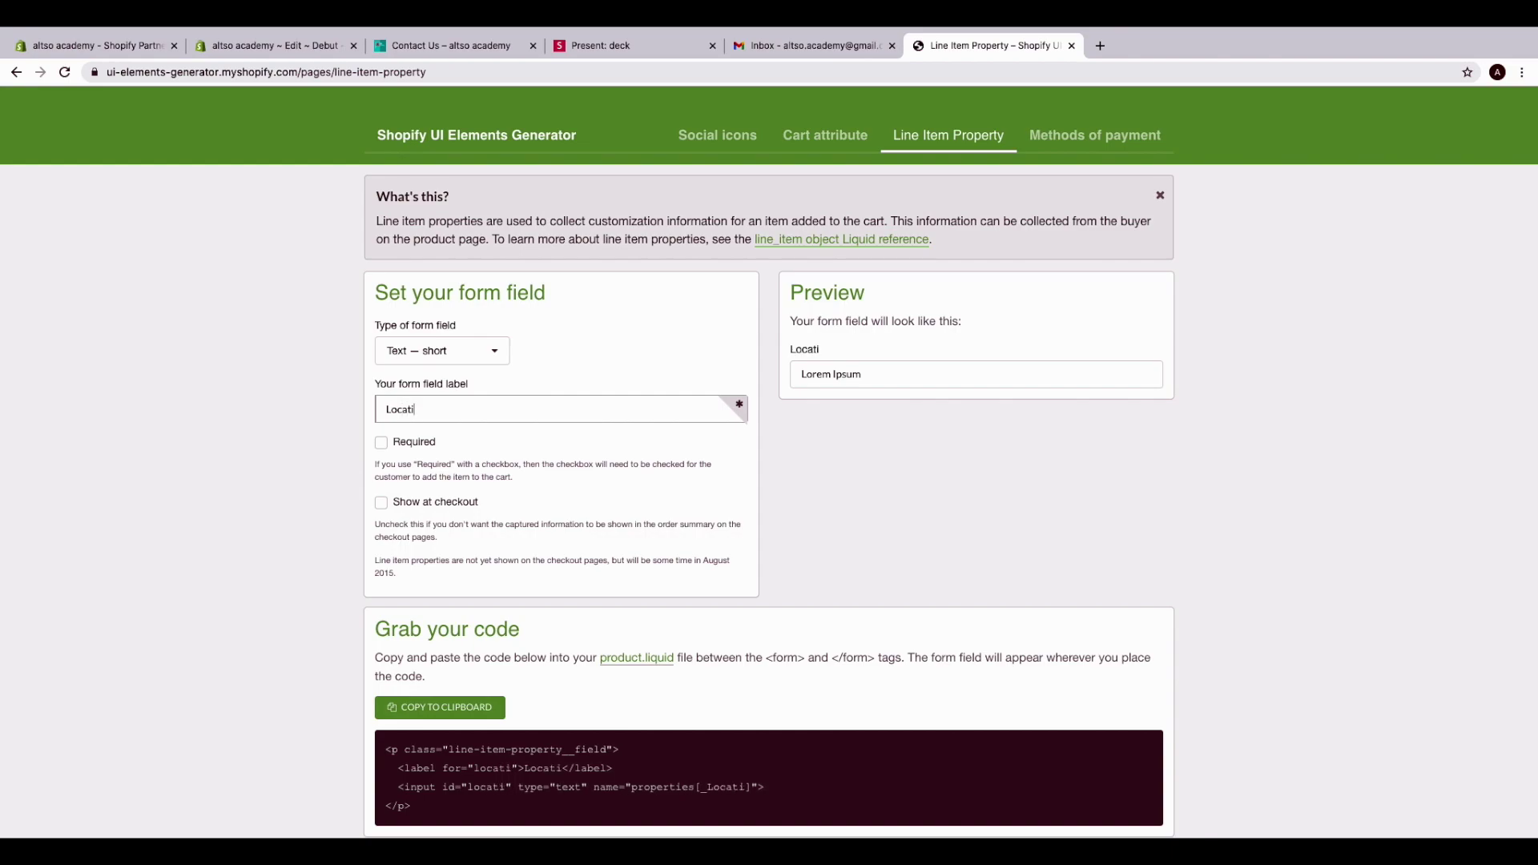
pyautogui.write('on')
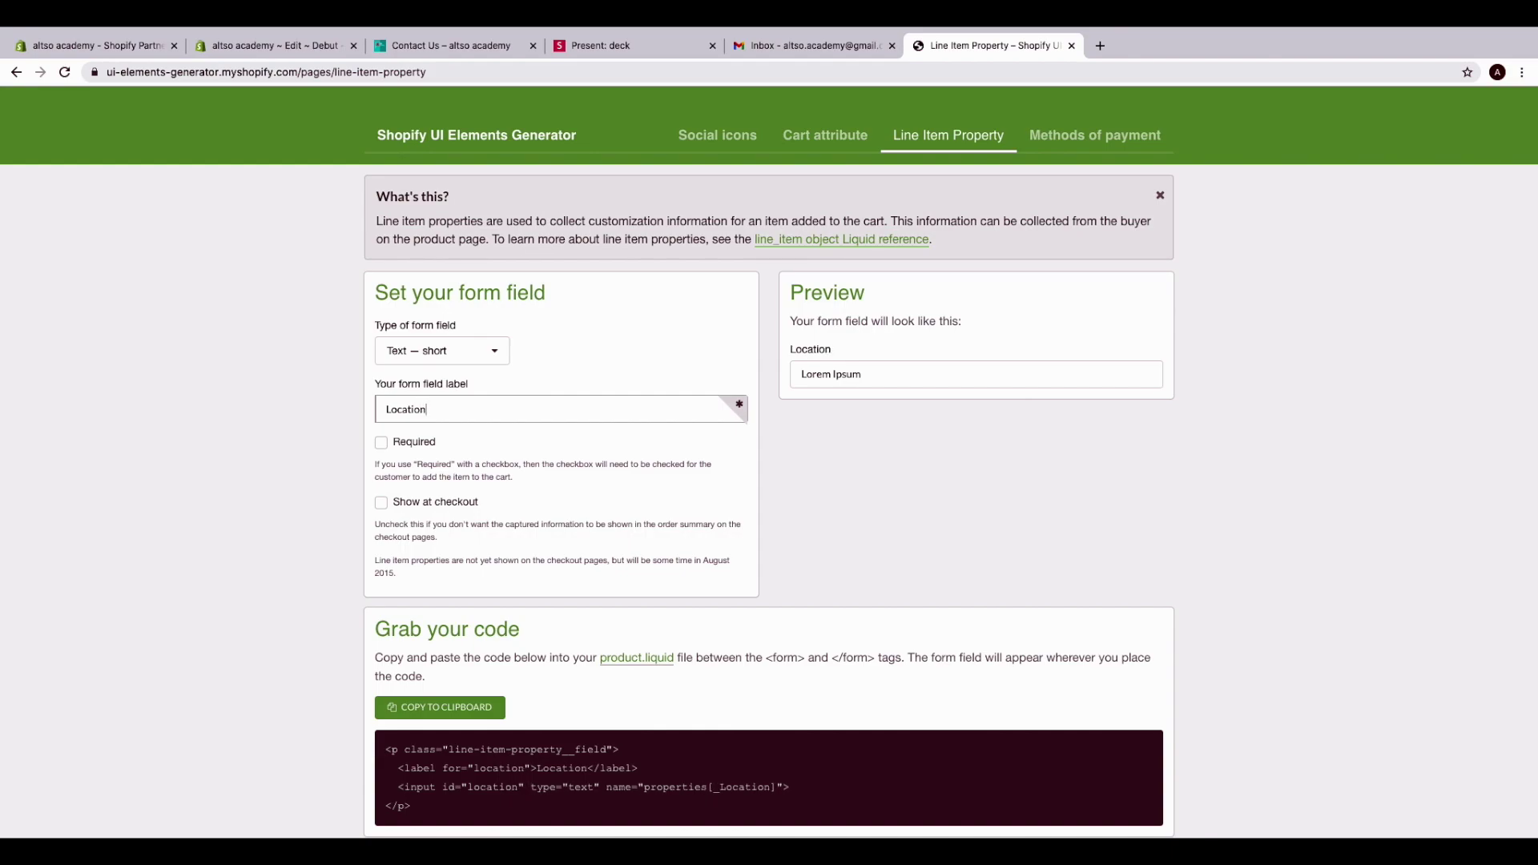
# Copy the generated Location field code to the clipboard
pyautogui.scroll(-1, 264, 530)
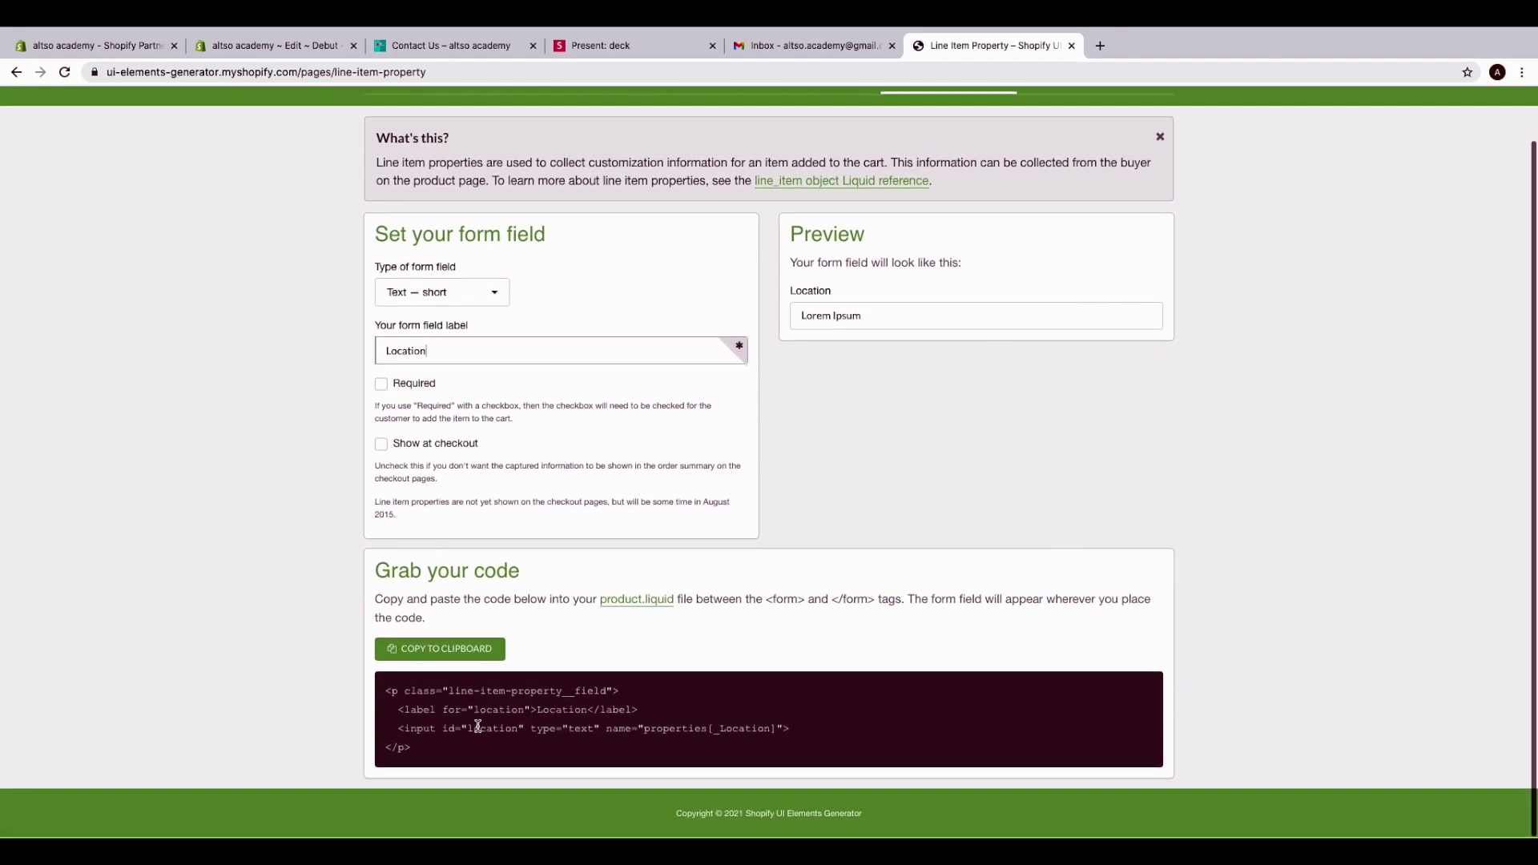
pyautogui.click(408, 700)
pyautogui.moveTo(432, 748); pyautogui.dragTo(385, 690)
pyautogui.click(408, 685)
pyautogui.click(437, 652)
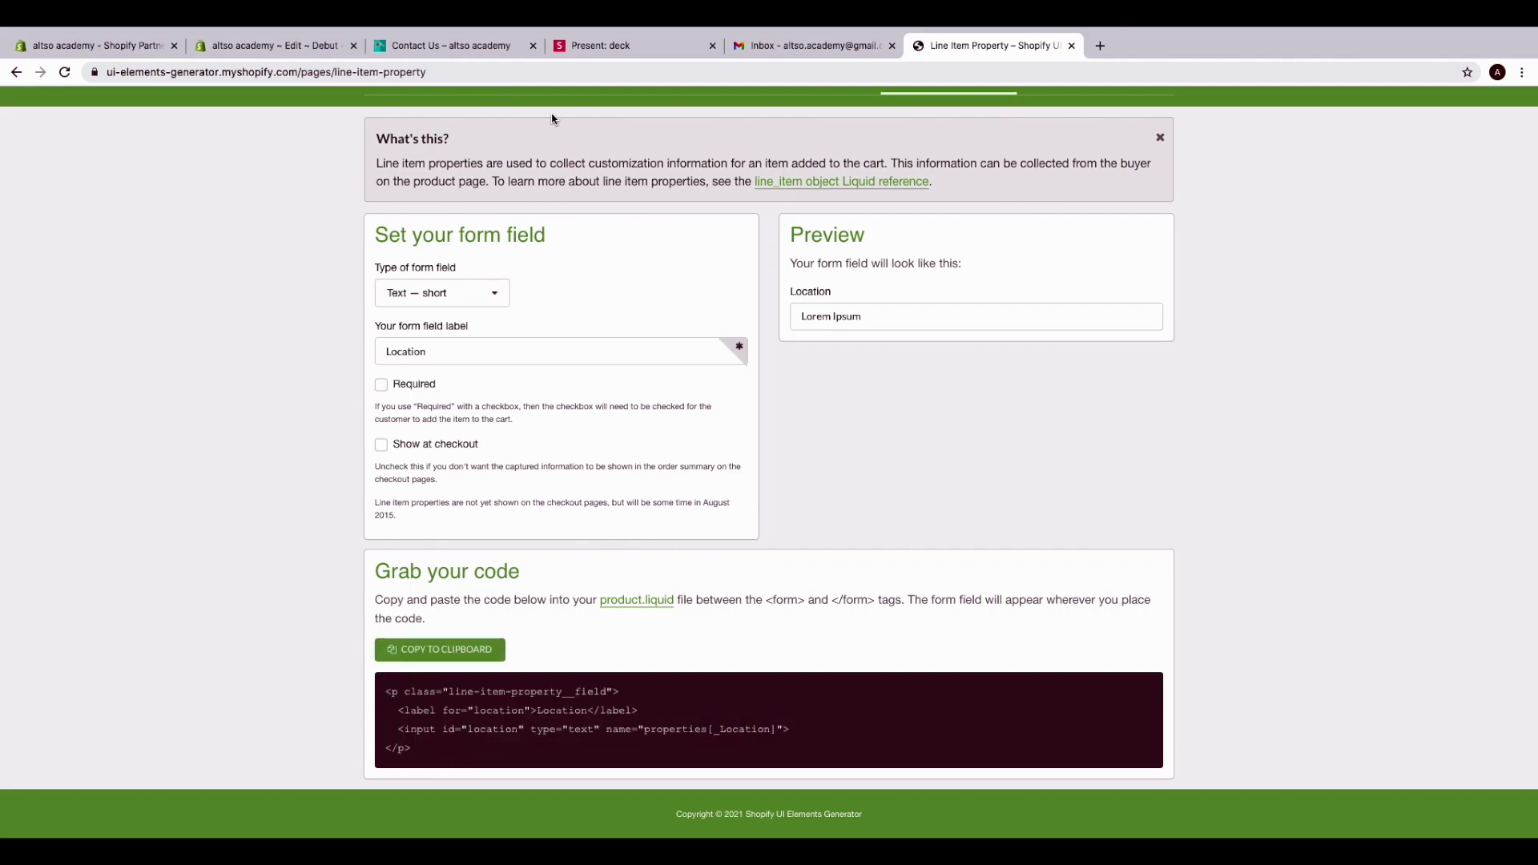
# Paste the copied Location field code into page.contact.liquid between the phone and message fields
pyautogui.click(295, 48)
pyautogui.rightClick(505, 664)
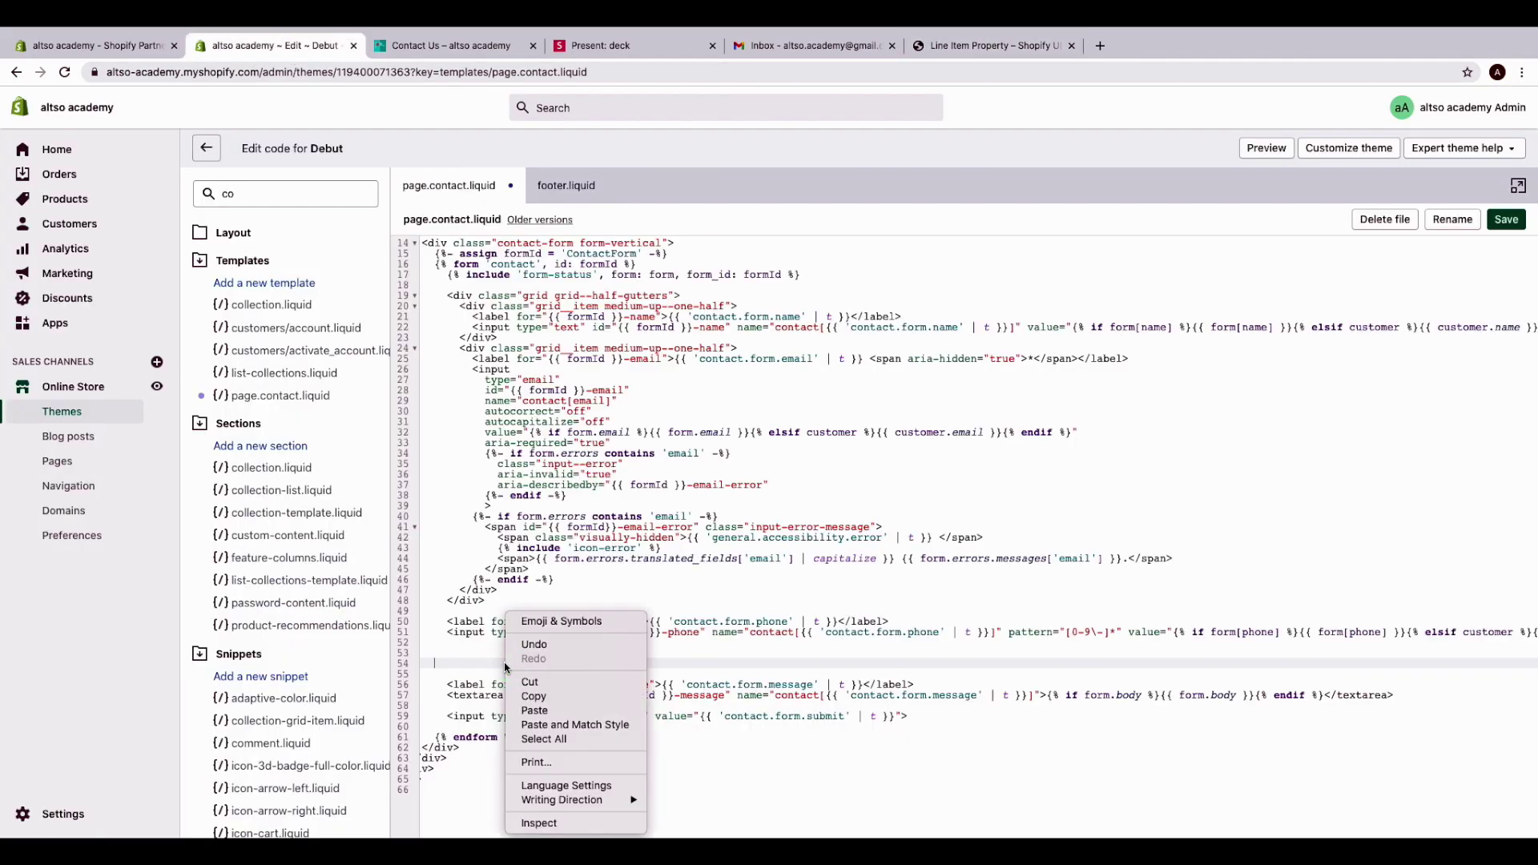
pyautogui.click(574, 710)
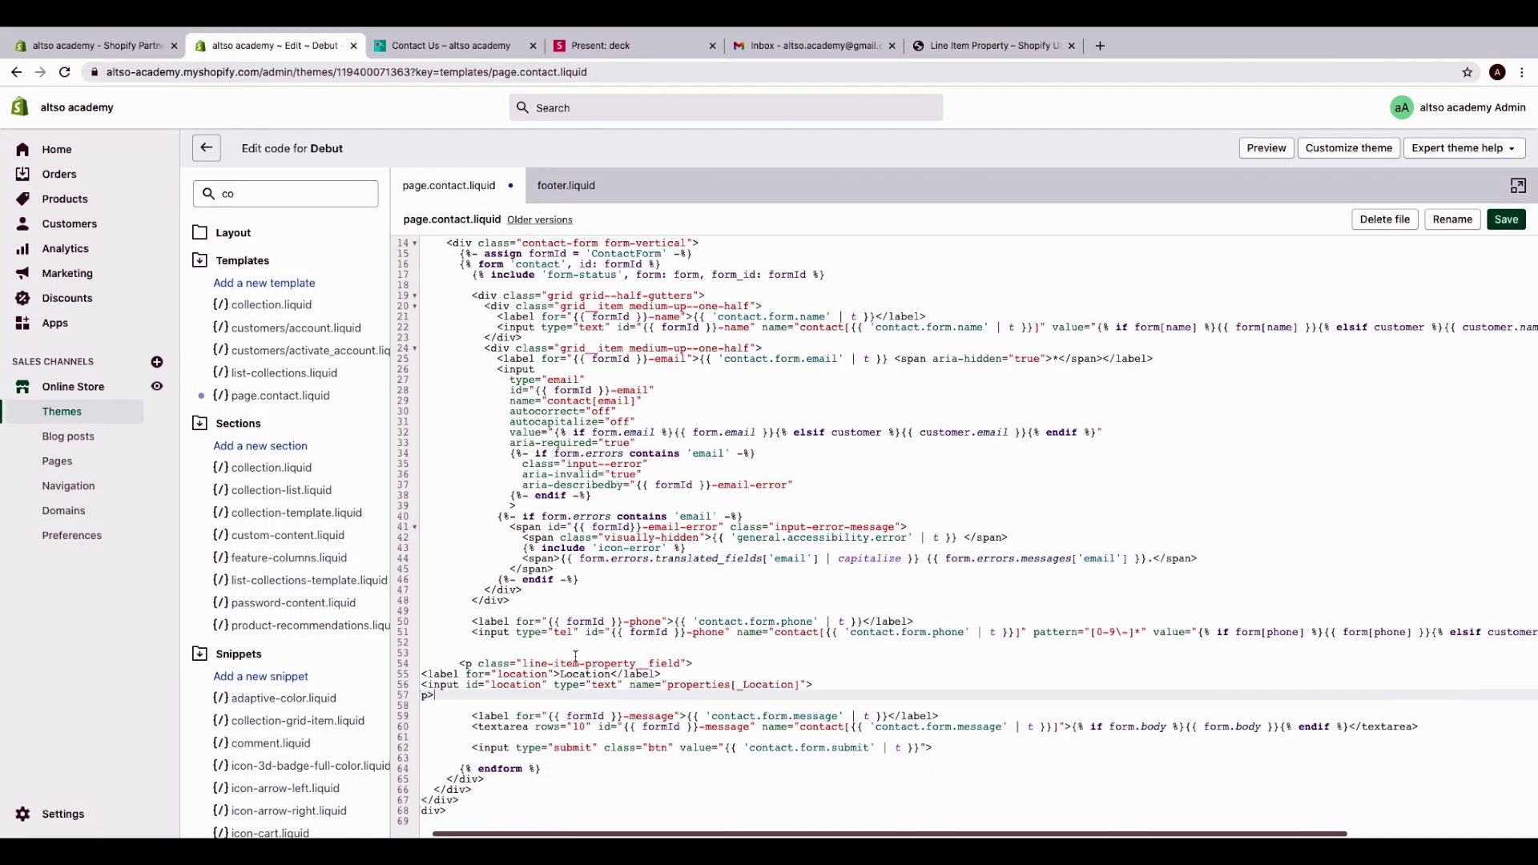
# Remove the opening and closing p tags that wrap the pasted Location label and input
pyautogui.moveTo(517, 623); pyautogui.dragTo(732, 666)
pyautogui.click(536, 640)
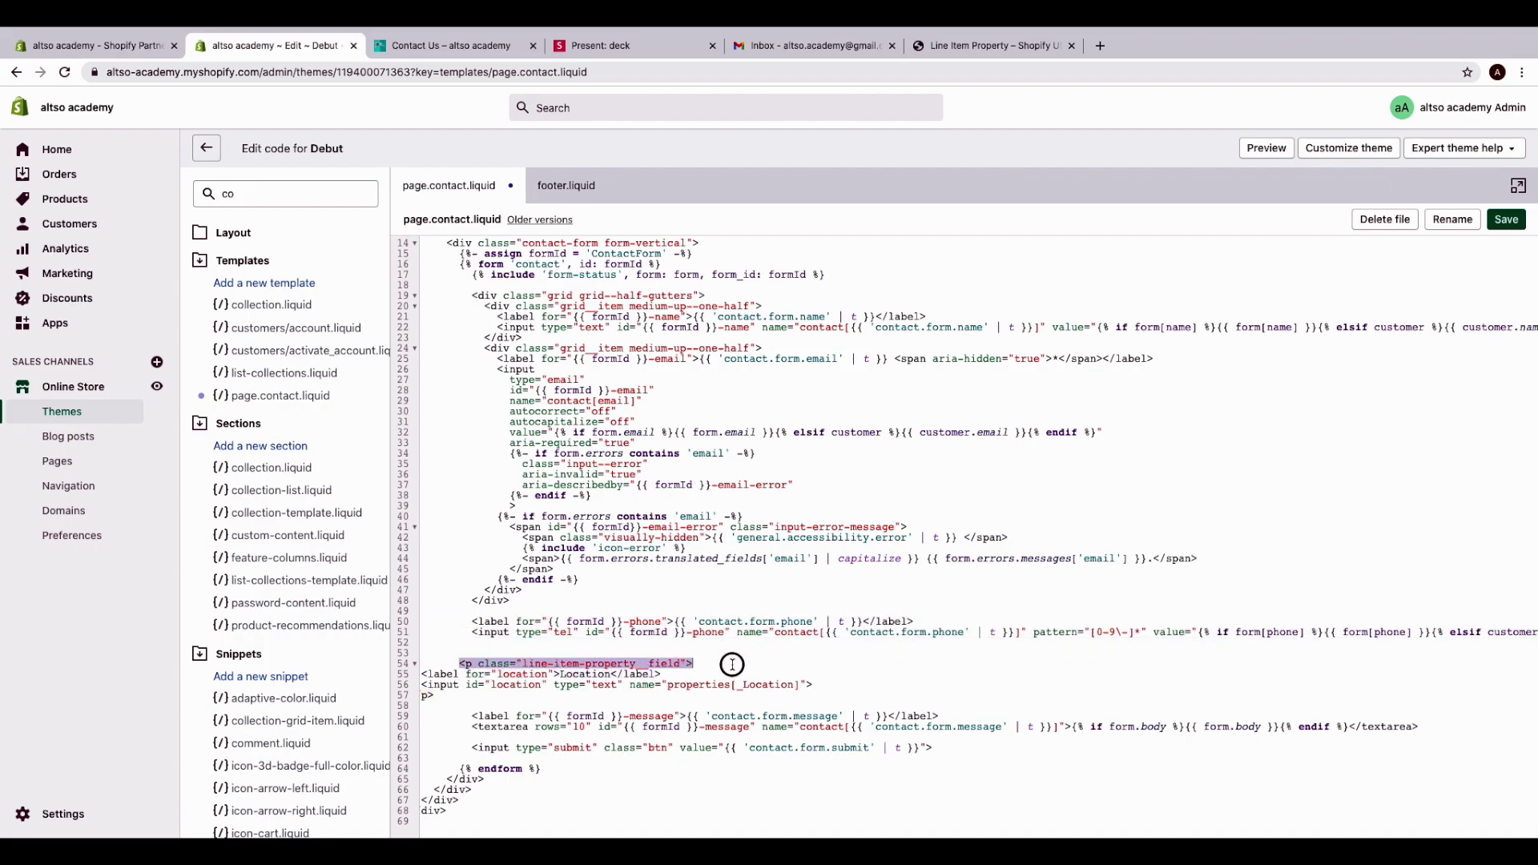
pyautogui.press('BackSpace')
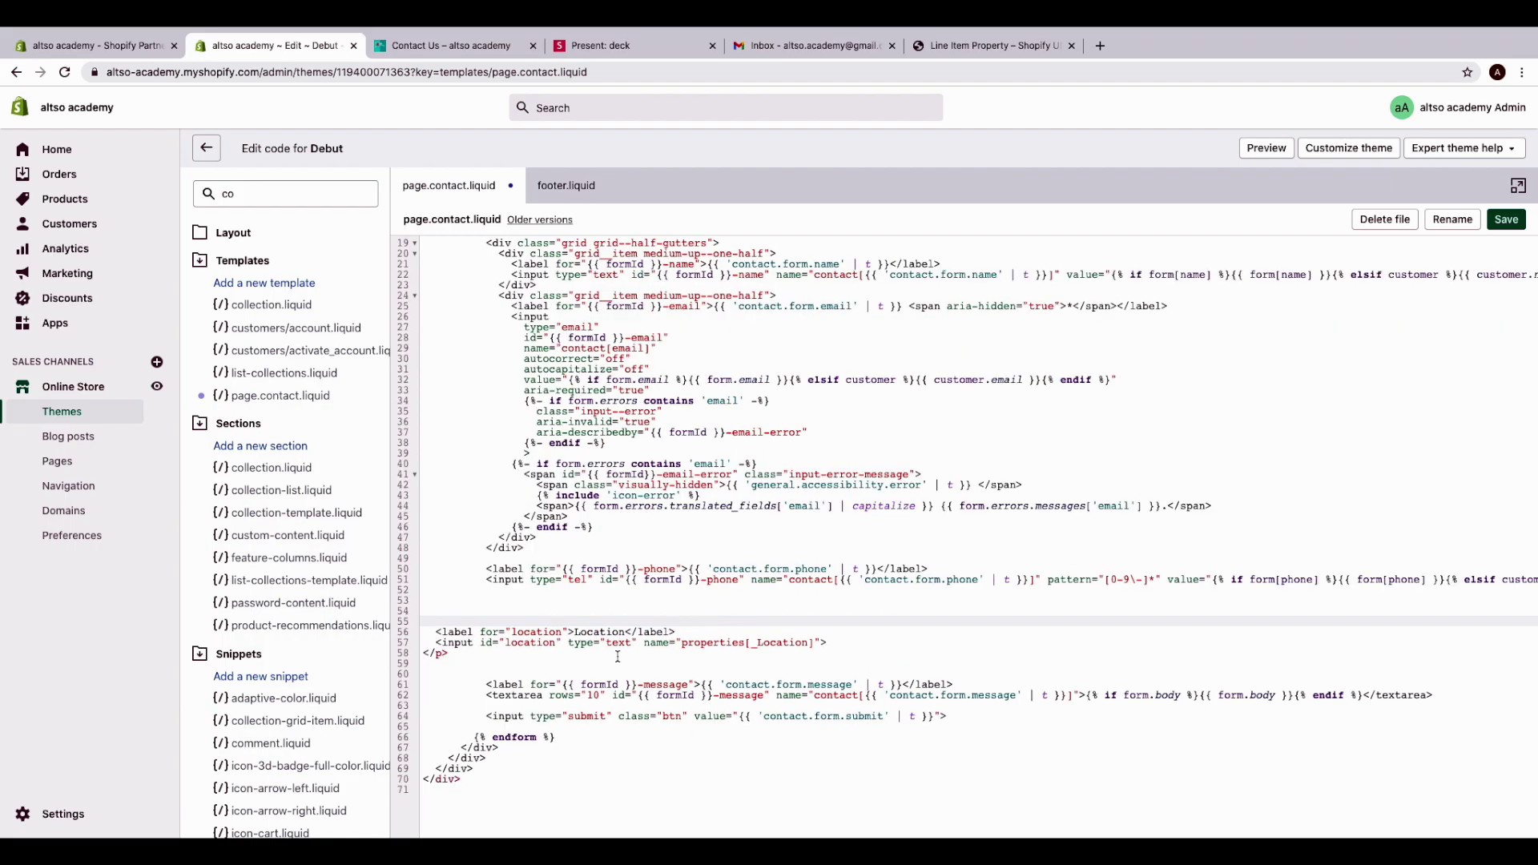
pyautogui.click(616, 657)
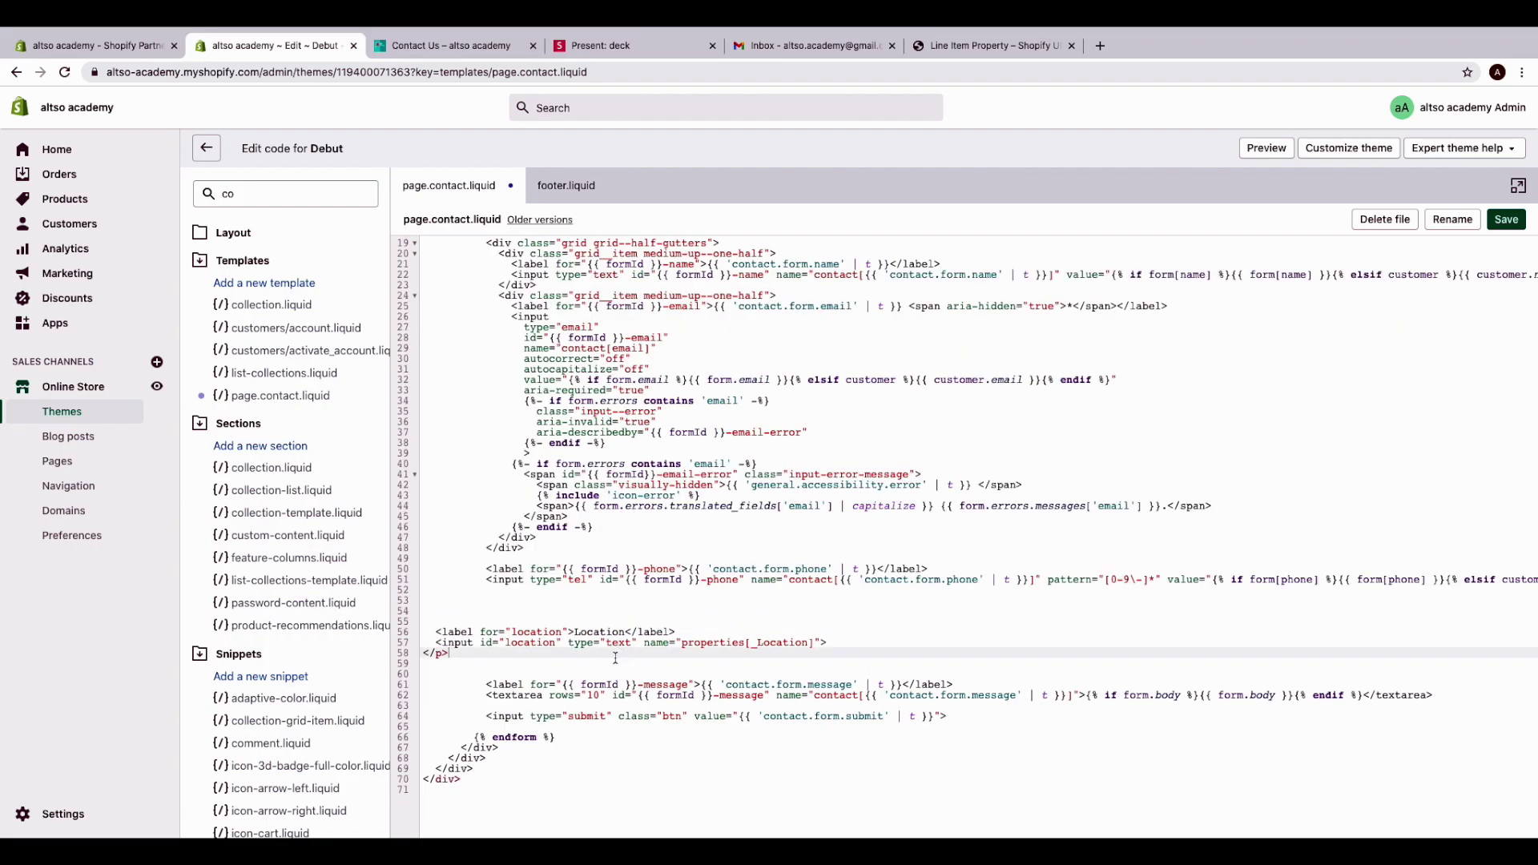
# Set the Location label's for attribute to "{{ formId }}-location", reusing the phone label's value
pyautogui.moveTo(564, 571); pyautogui.dragTo(676, 568)
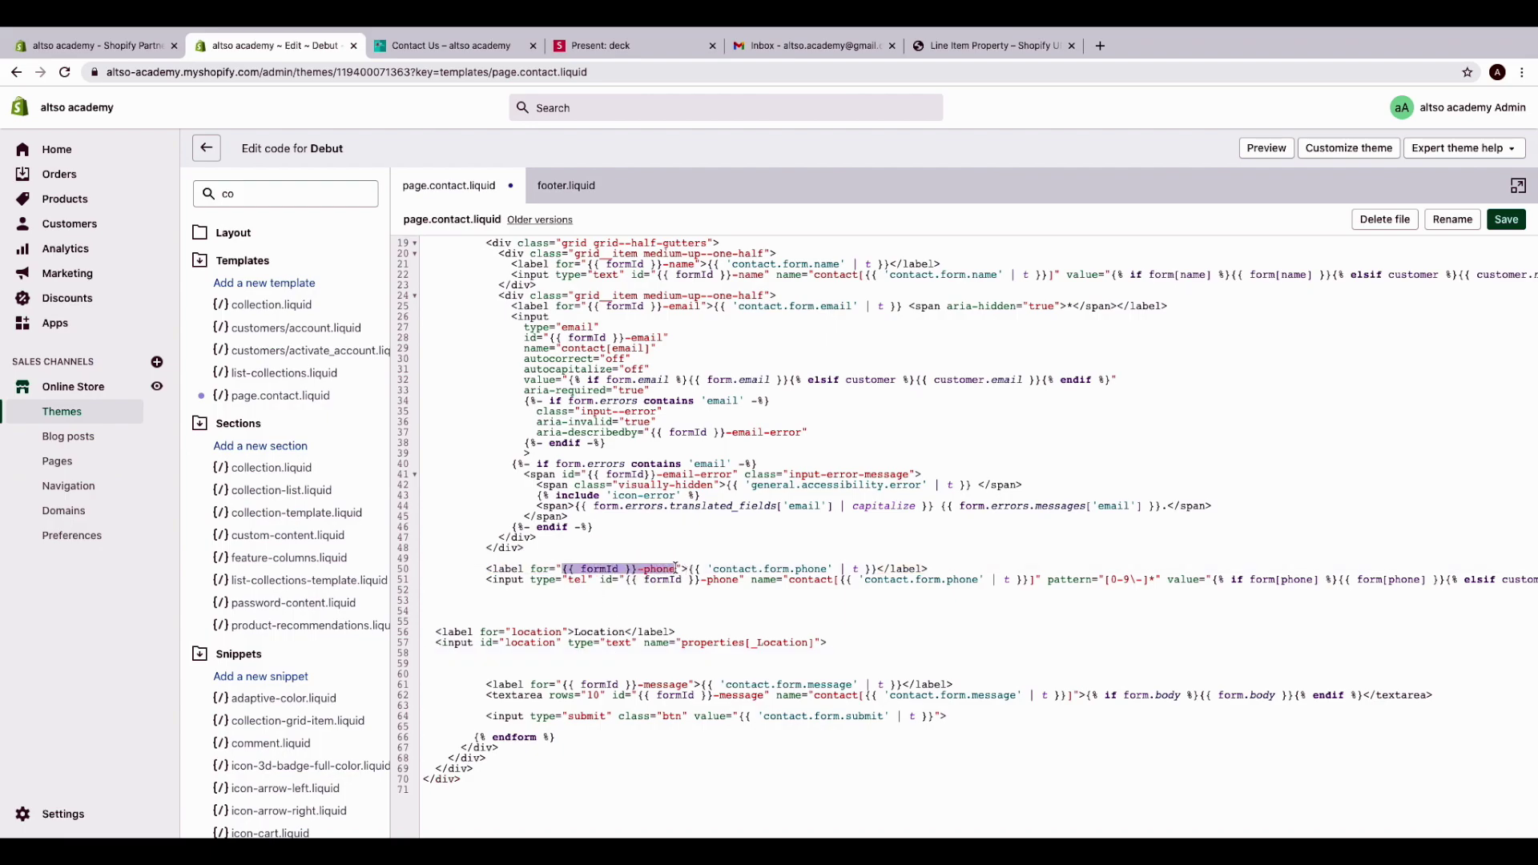
pyautogui.moveTo(513, 633); pyautogui.dragTo(558, 633)
pyautogui.hotkey('ctrl', 'v')
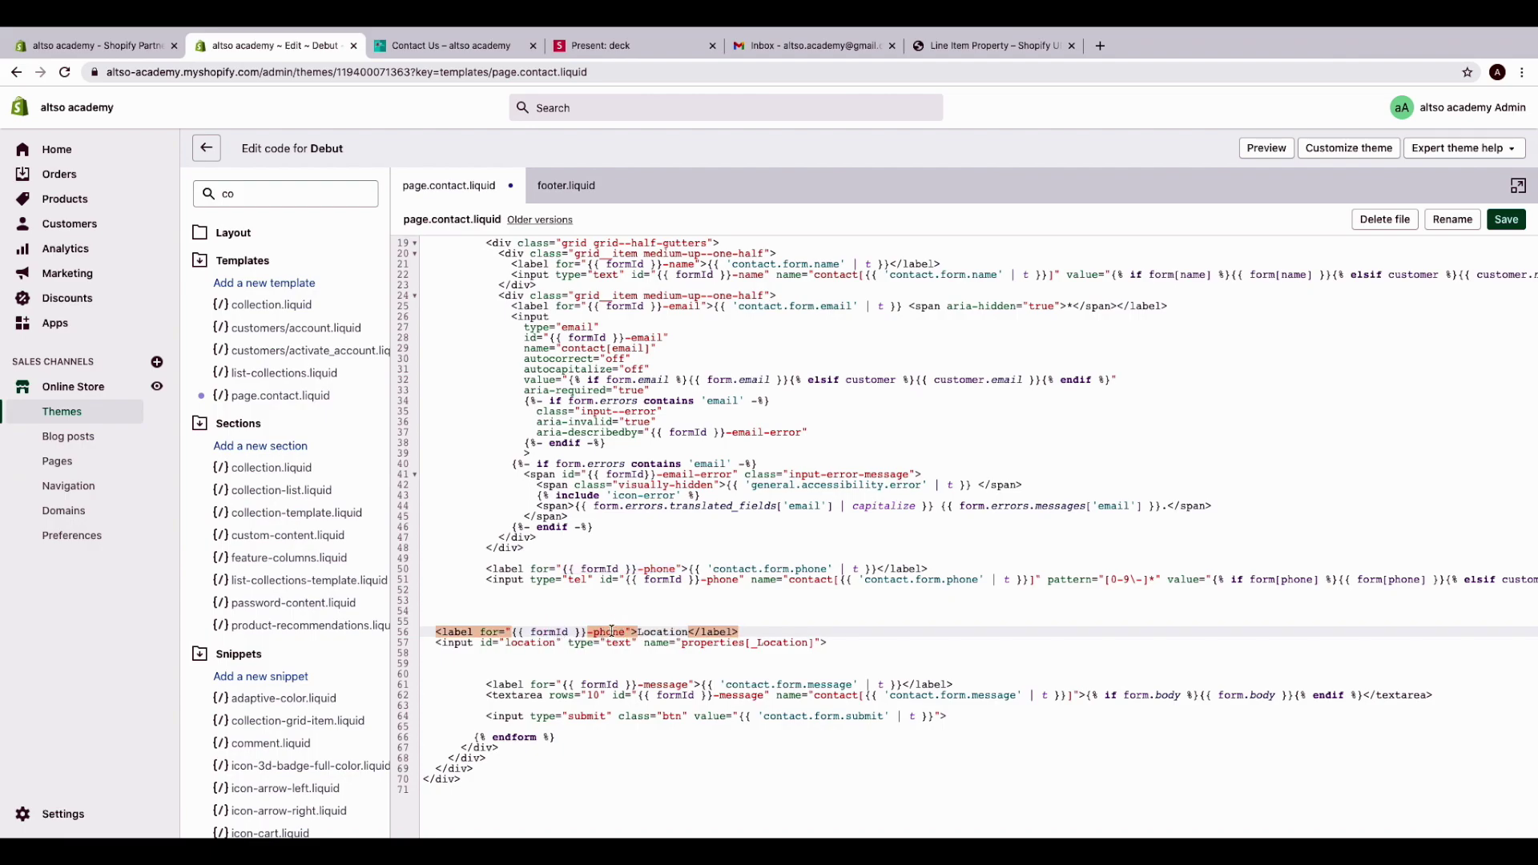
pyautogui.doubleClick(611, 632)
pyautogui.write('locatopmn')
pyautogui.press('BackSpace')
pyautogui.press('BackSpace')
pyautogui.press('BackSpace')
pyautogui.press('BackSpace')
pyautogui.write('ion')
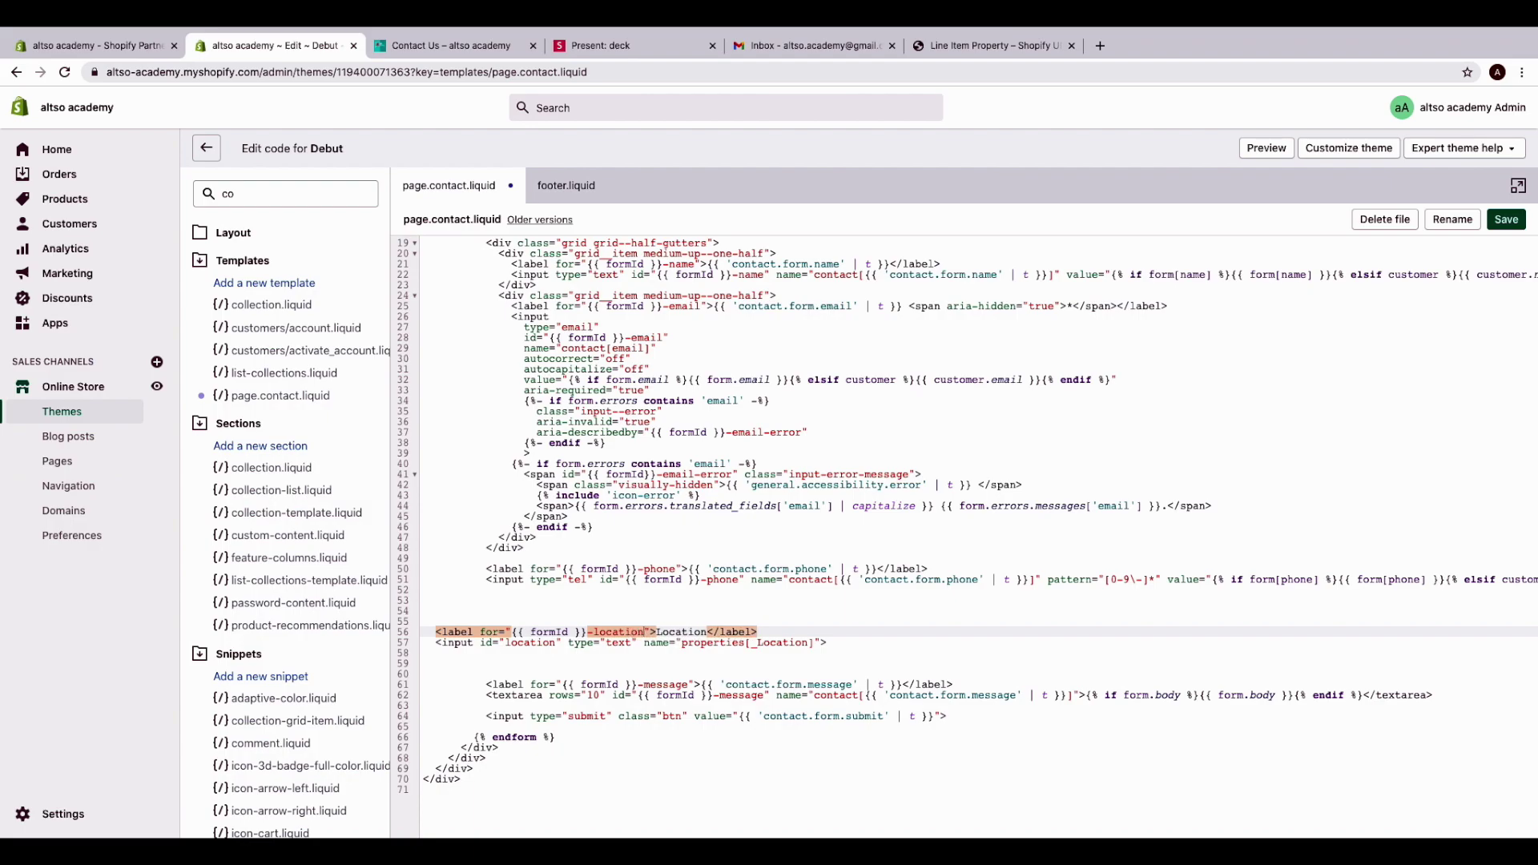
# Copy the label's "{{ formId }}-location" value into the Location input's id attribute
pyautogui.click(707, 602)
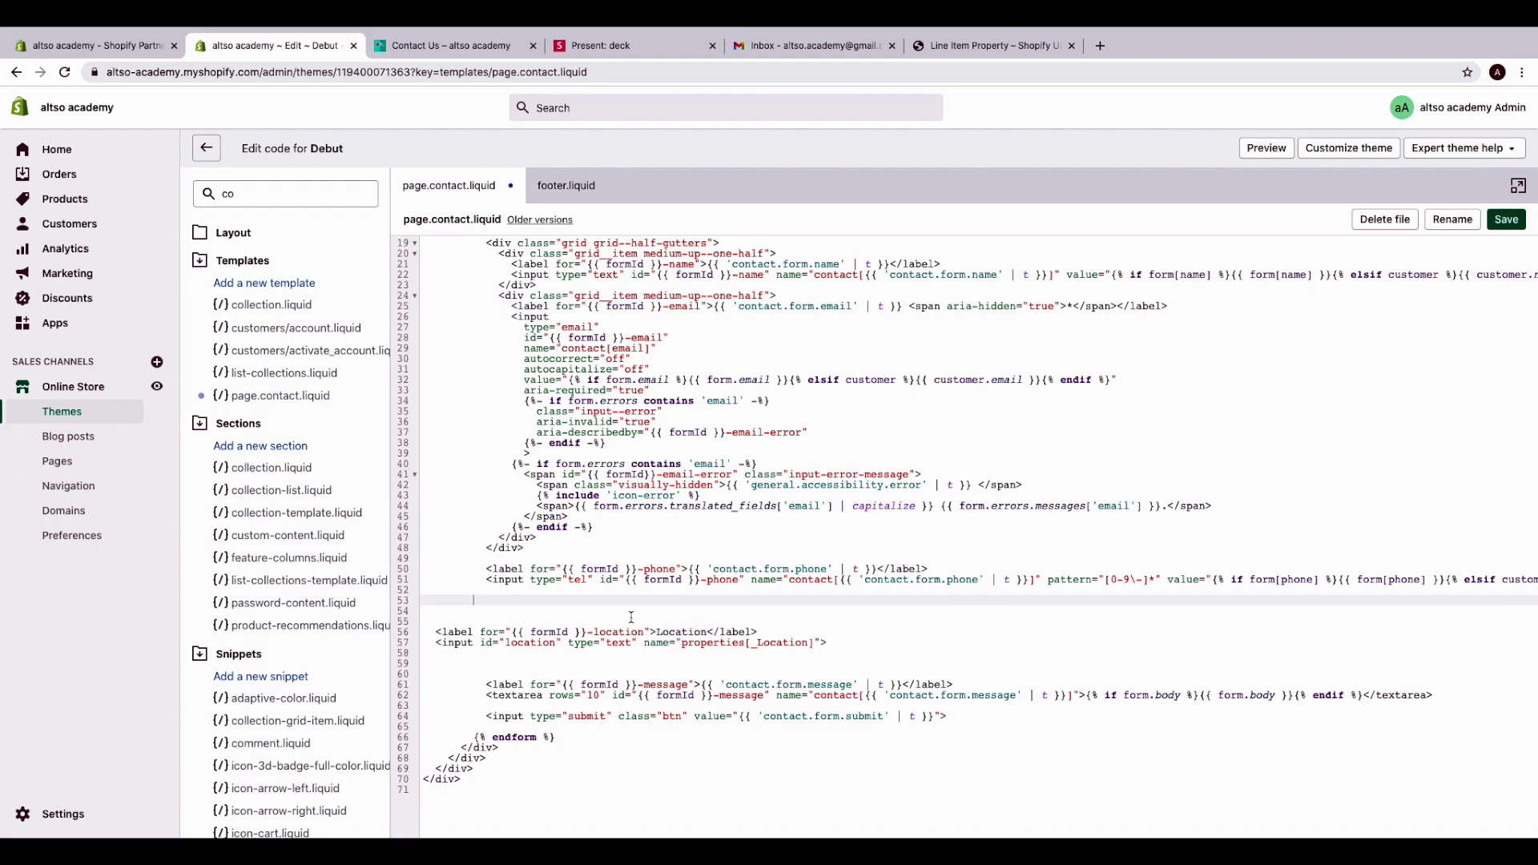
pyautogui.moveTo(513, 632); pyautogui.dragTo(642, 632)
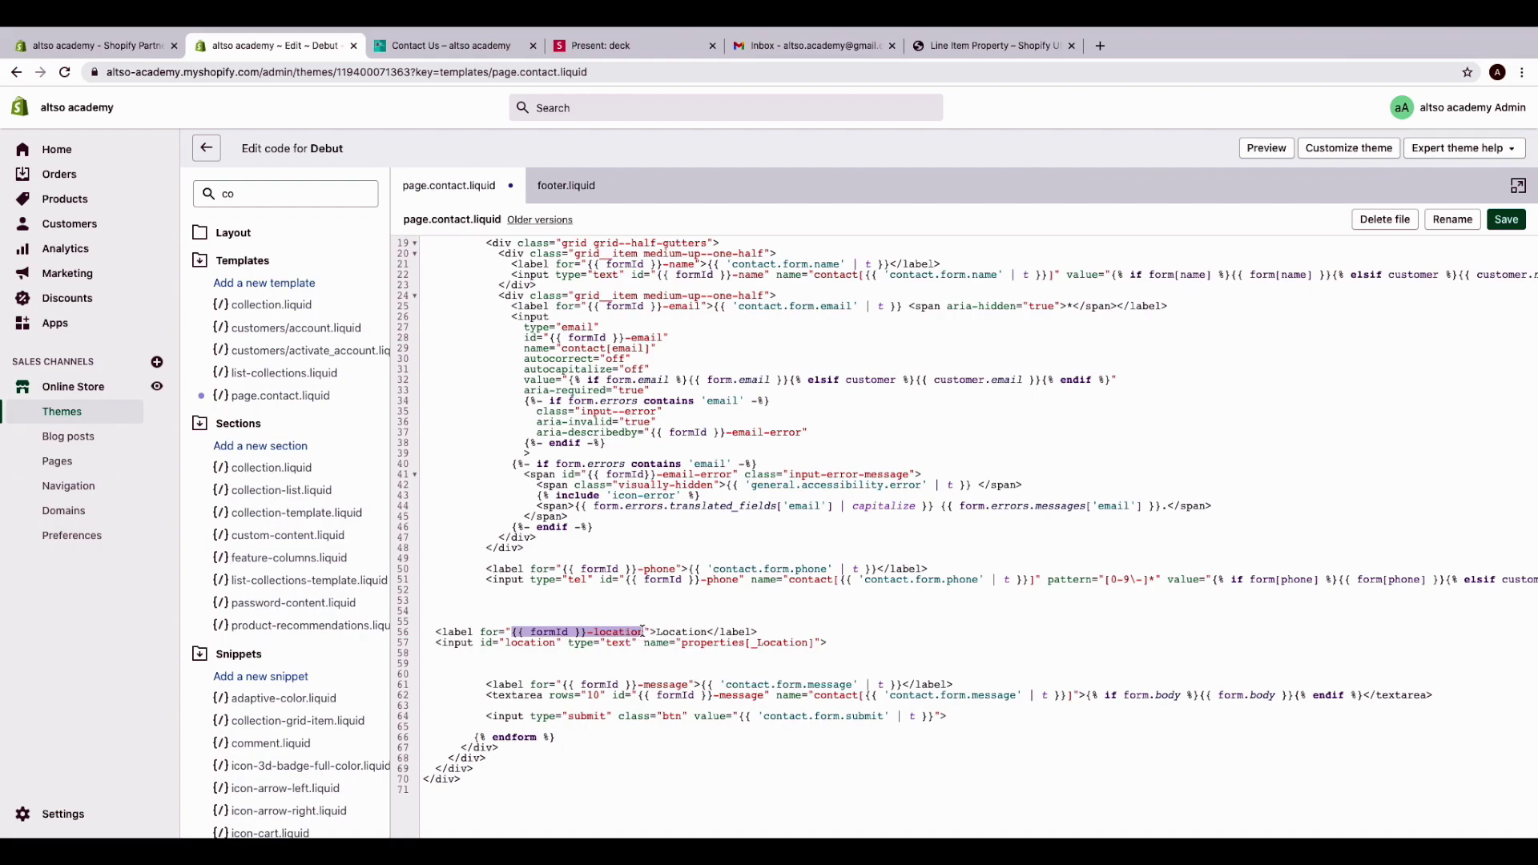
pyautogui.doubleClick(551, 644)
pyautogui.hotkey('ctrl', 'v')
pyautogui.click(745, 659)
# Set the Location input's name attribute to "contact[Location]" and save the template
pyautogui.doubleClick(803, 643)
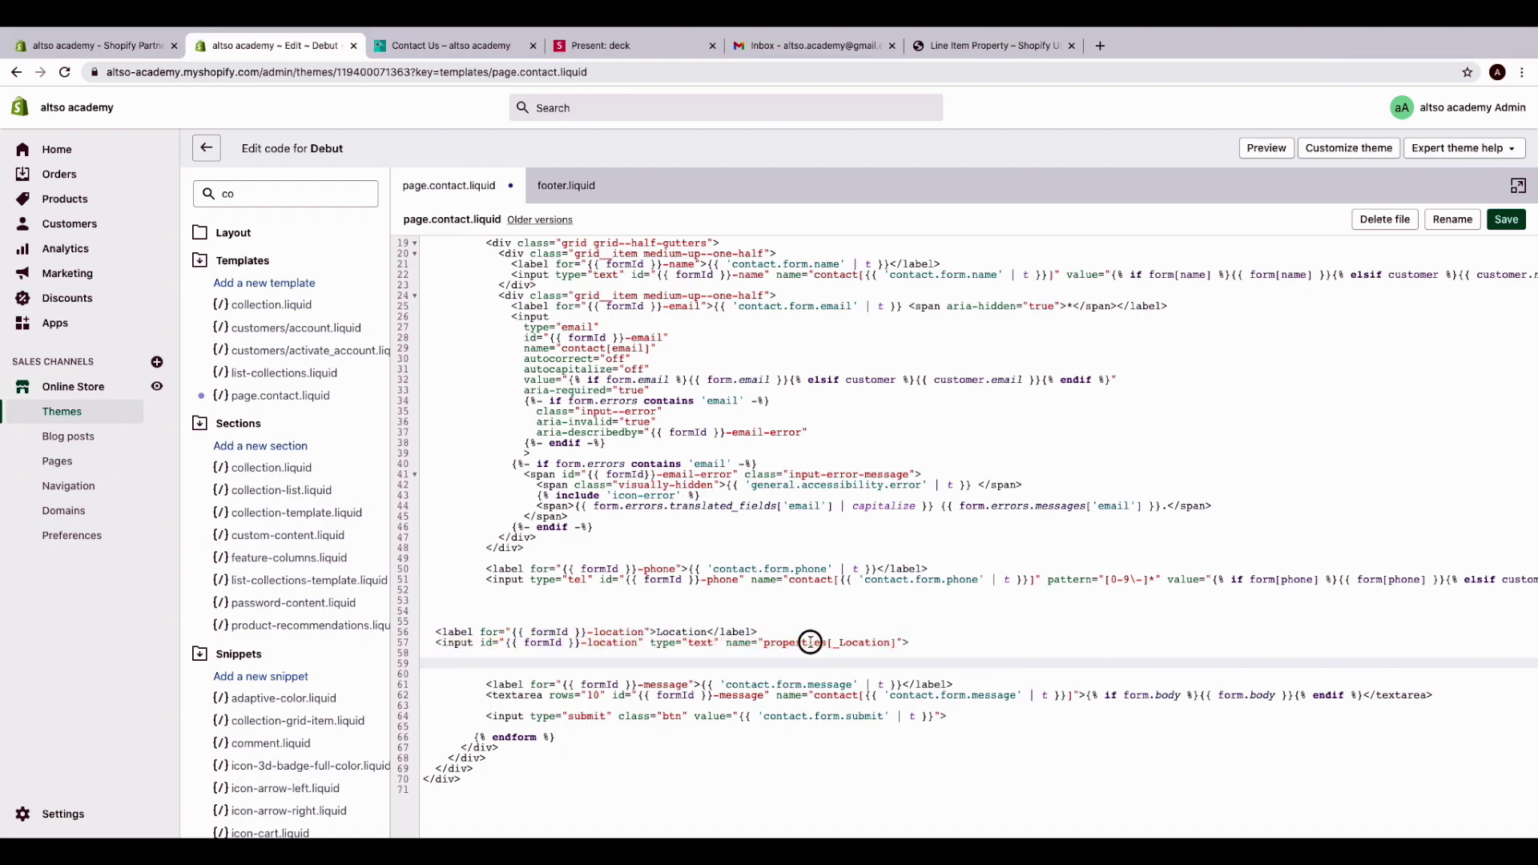
pyautogui.doubleClick(818, 579)
pyautogui.hotkey('ctrl', 'c')
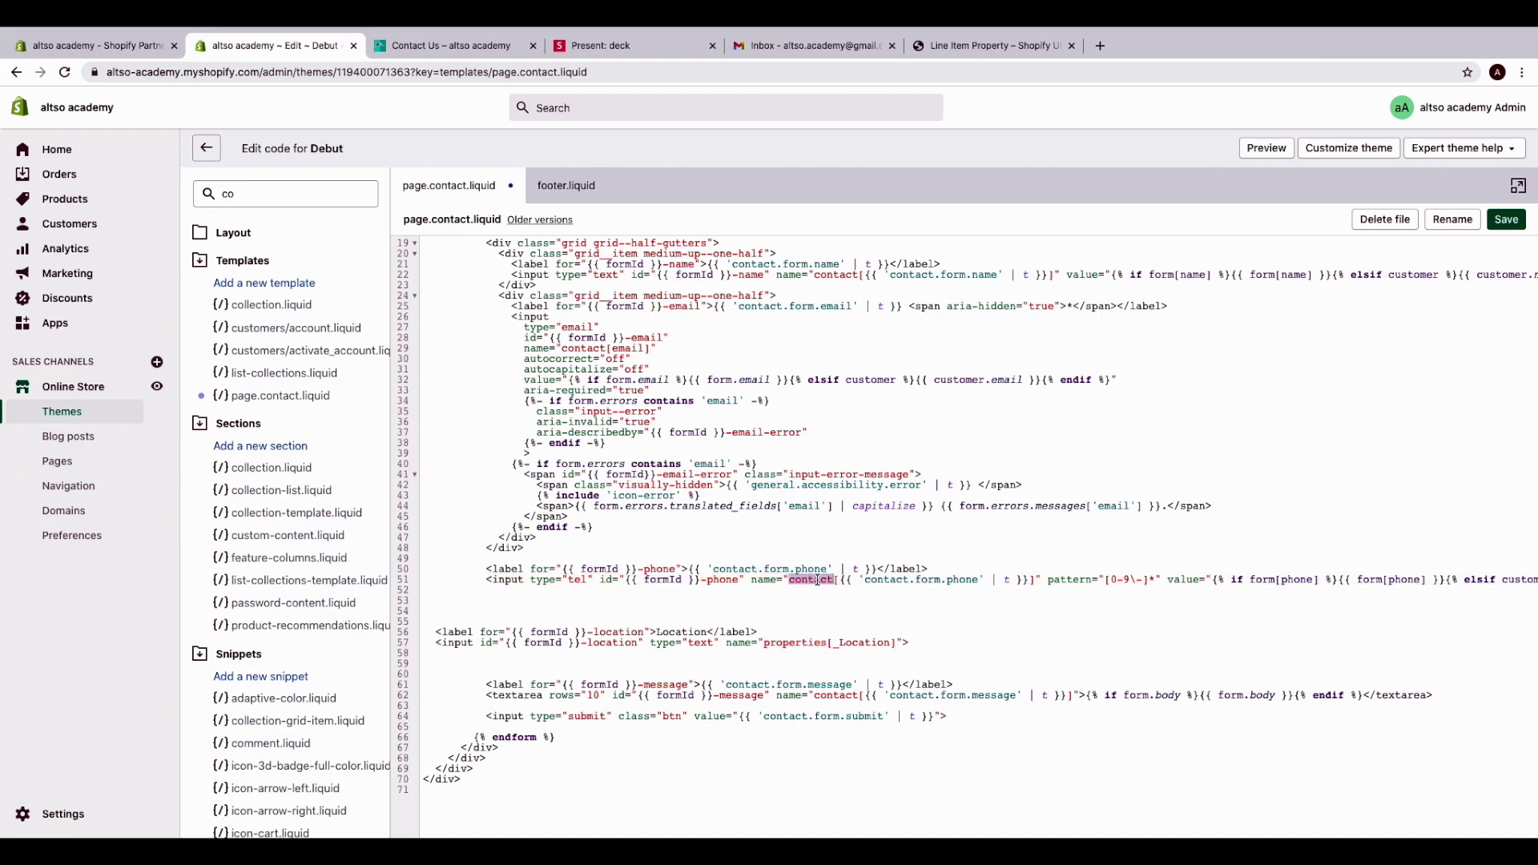
pyautogui.doubleClick(804, 643)
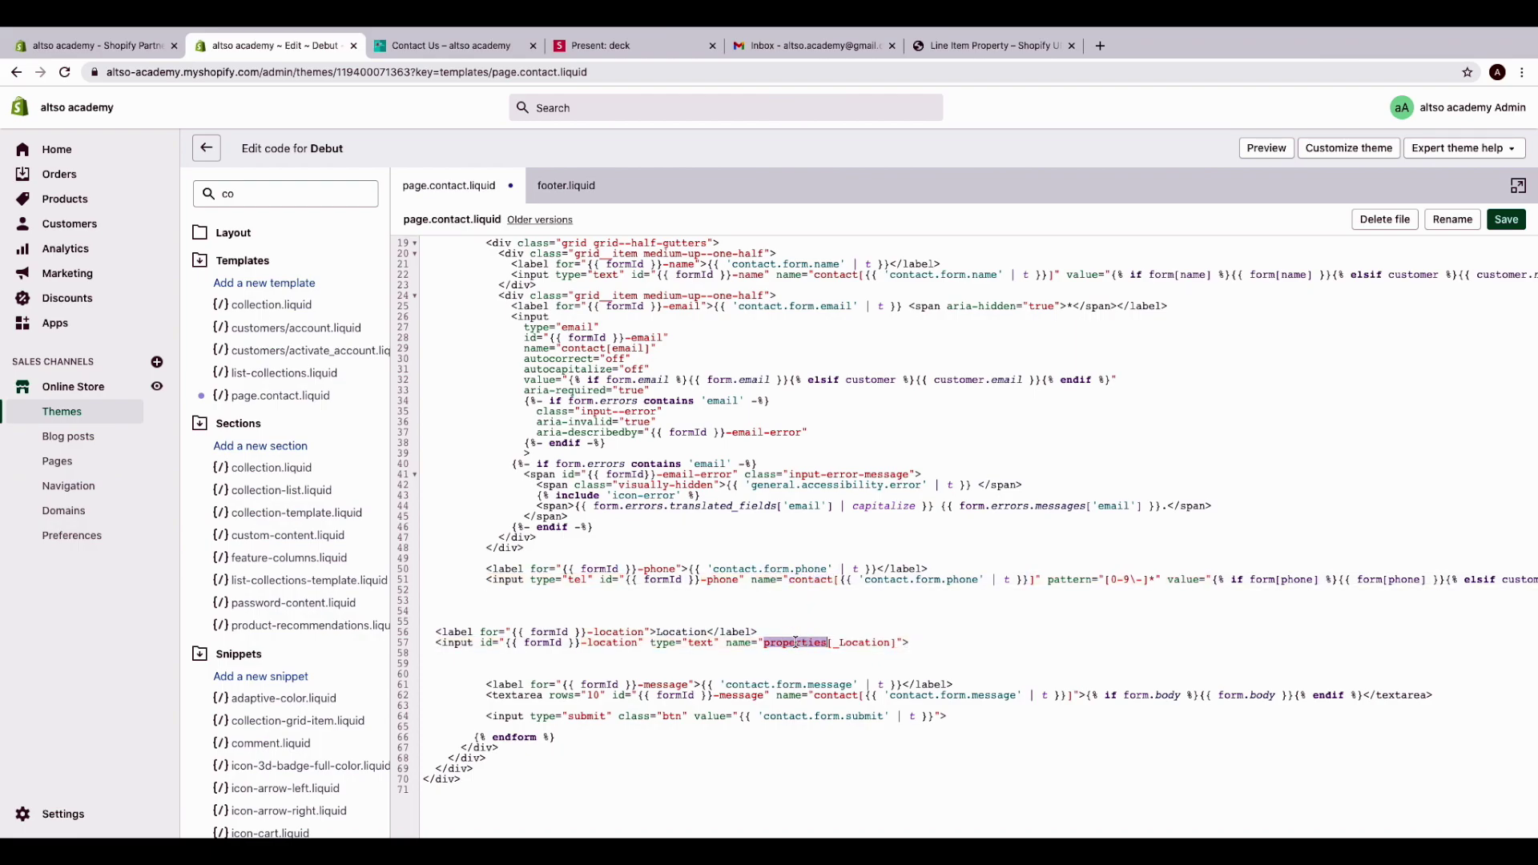
pyautogui.hotkey('ctrl', 'v')
pyautogui.click(821, 644)
pyautogui.press('BackSpace')
pyautogui.click(978, 635)
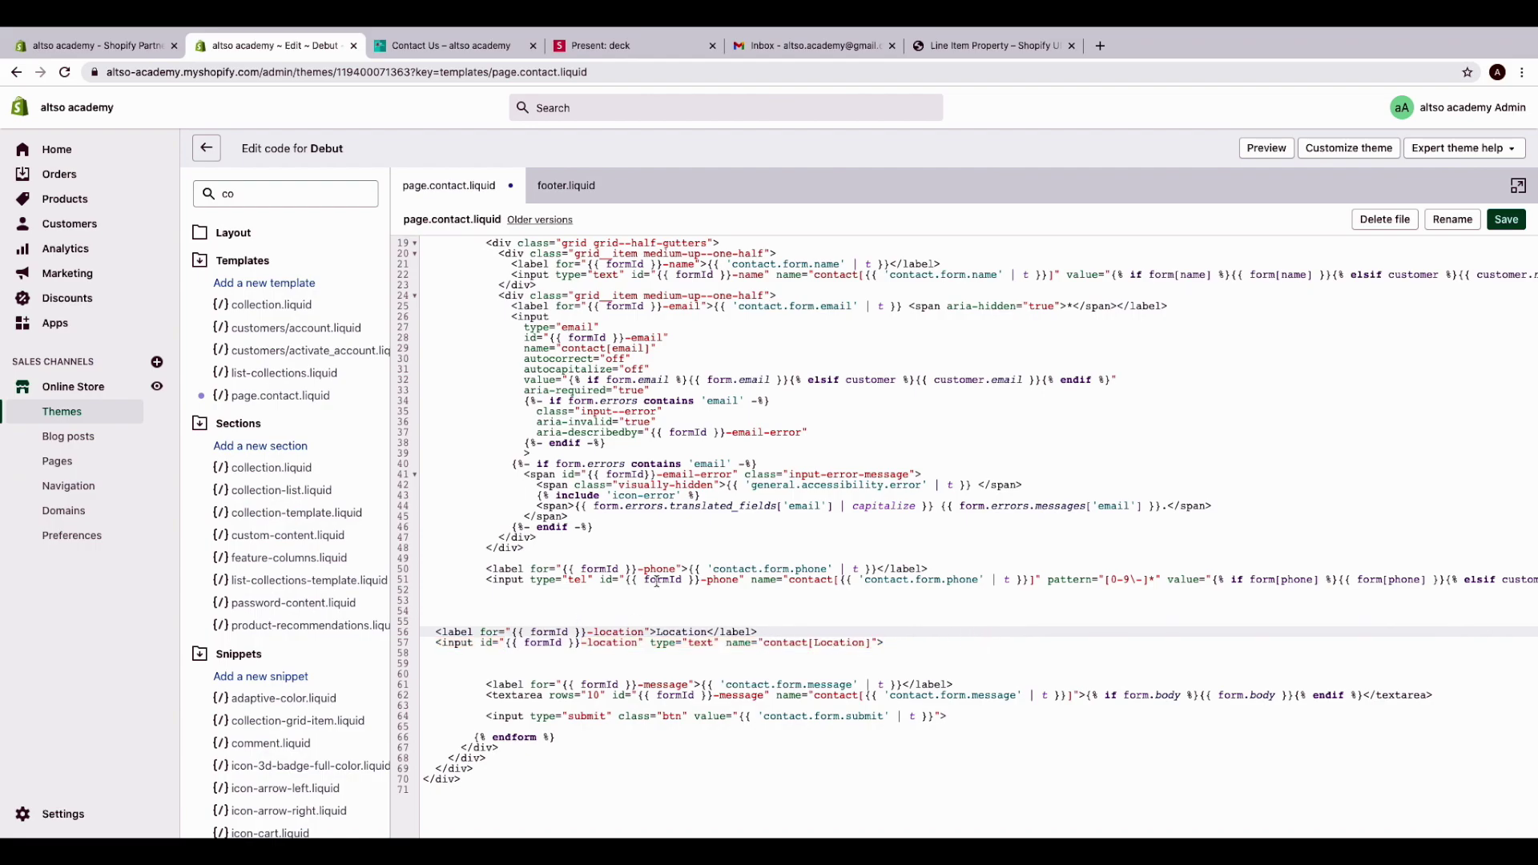
pyautogui.click(1504, 222)
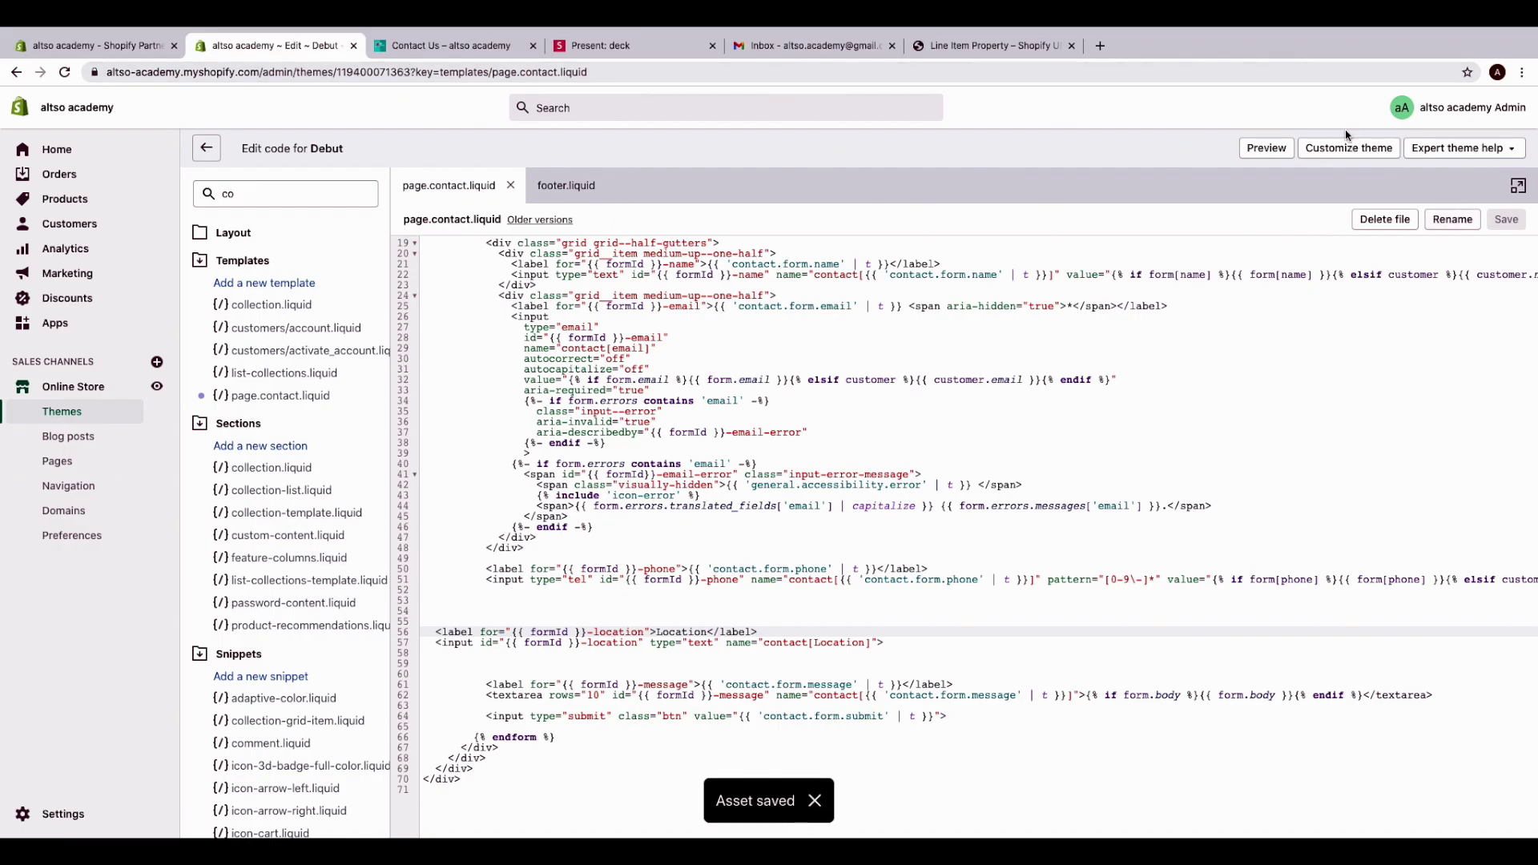
# Reload the storefront Contact Us page and check the form for the Location field
pyautogui.click(482, 46)
pyautogui.press('super+r')
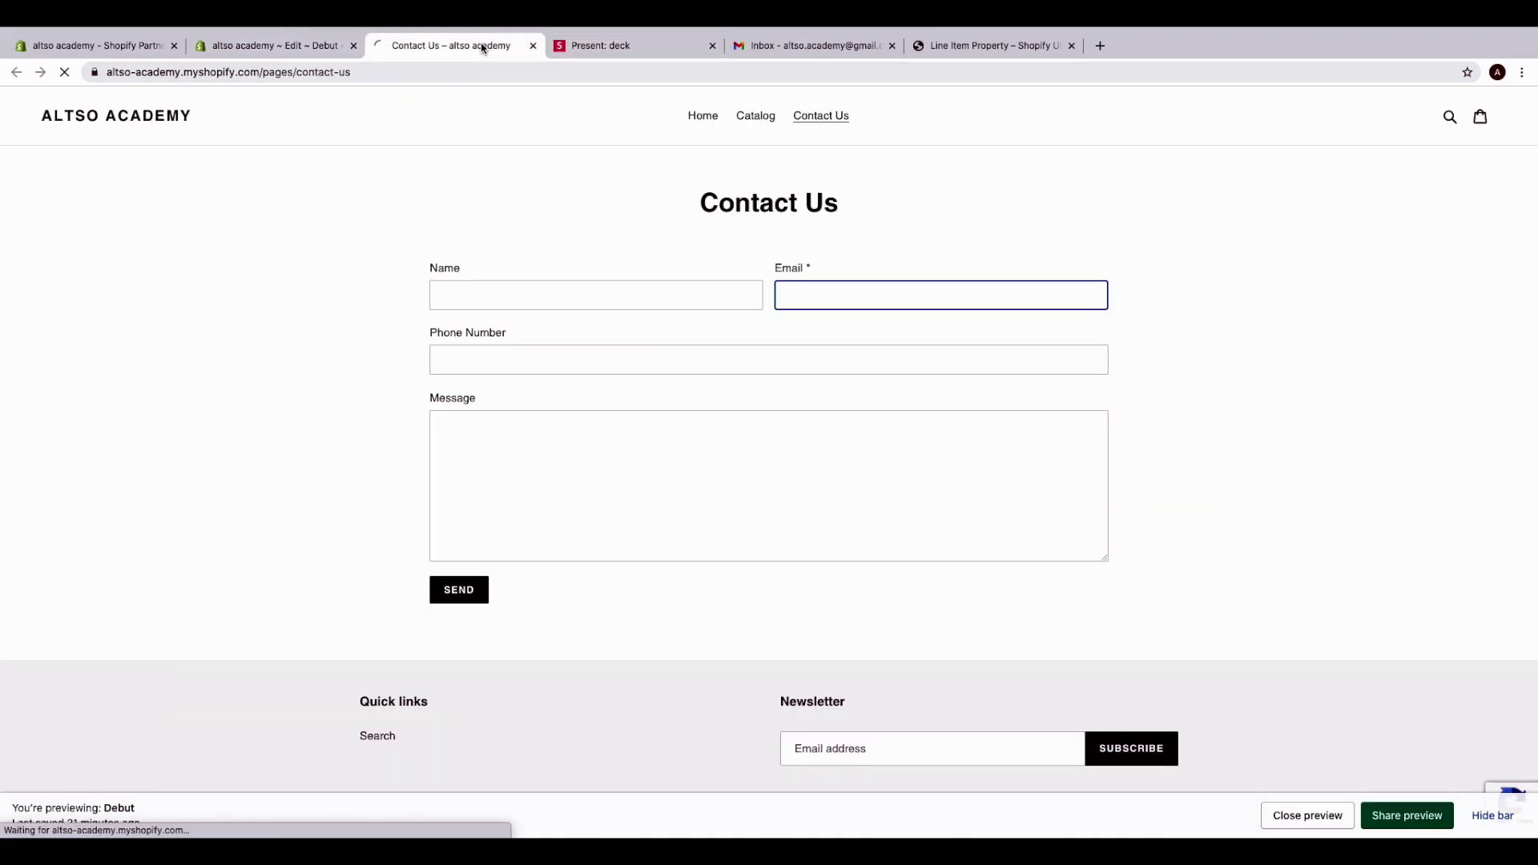
pyautogui.click(511, 424)
pyautogui.click(353, 386)
# Fill in the contact form's name, email and phone number with the saved autofill entries
pyautogui.click(590, 292)
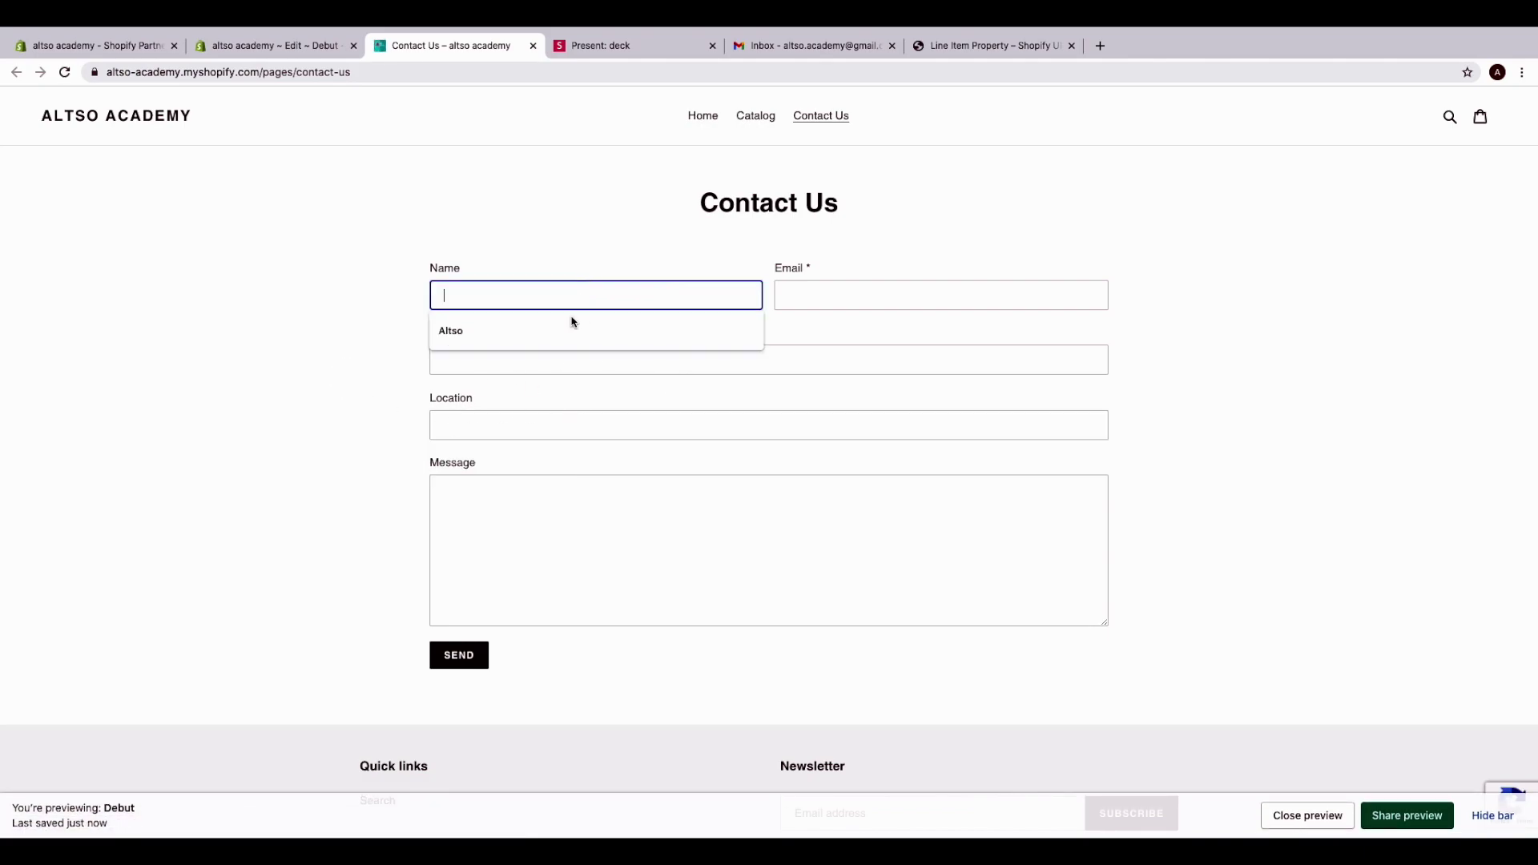
pyautogui.click(574, 324)
pyautogui.click(783, 297)
pyautogui.click(839, 330)
pyautogui.click(681, 360)
pyautogui.click(491, 397)
# Set the Location field to "Melbourne" and enter "Message Location test" as the message
pyautogui.click(514, 424)
pyautogui.click(496, 458)
pyautogui.click(540, 535)
pyautogui.write('Message Location test')
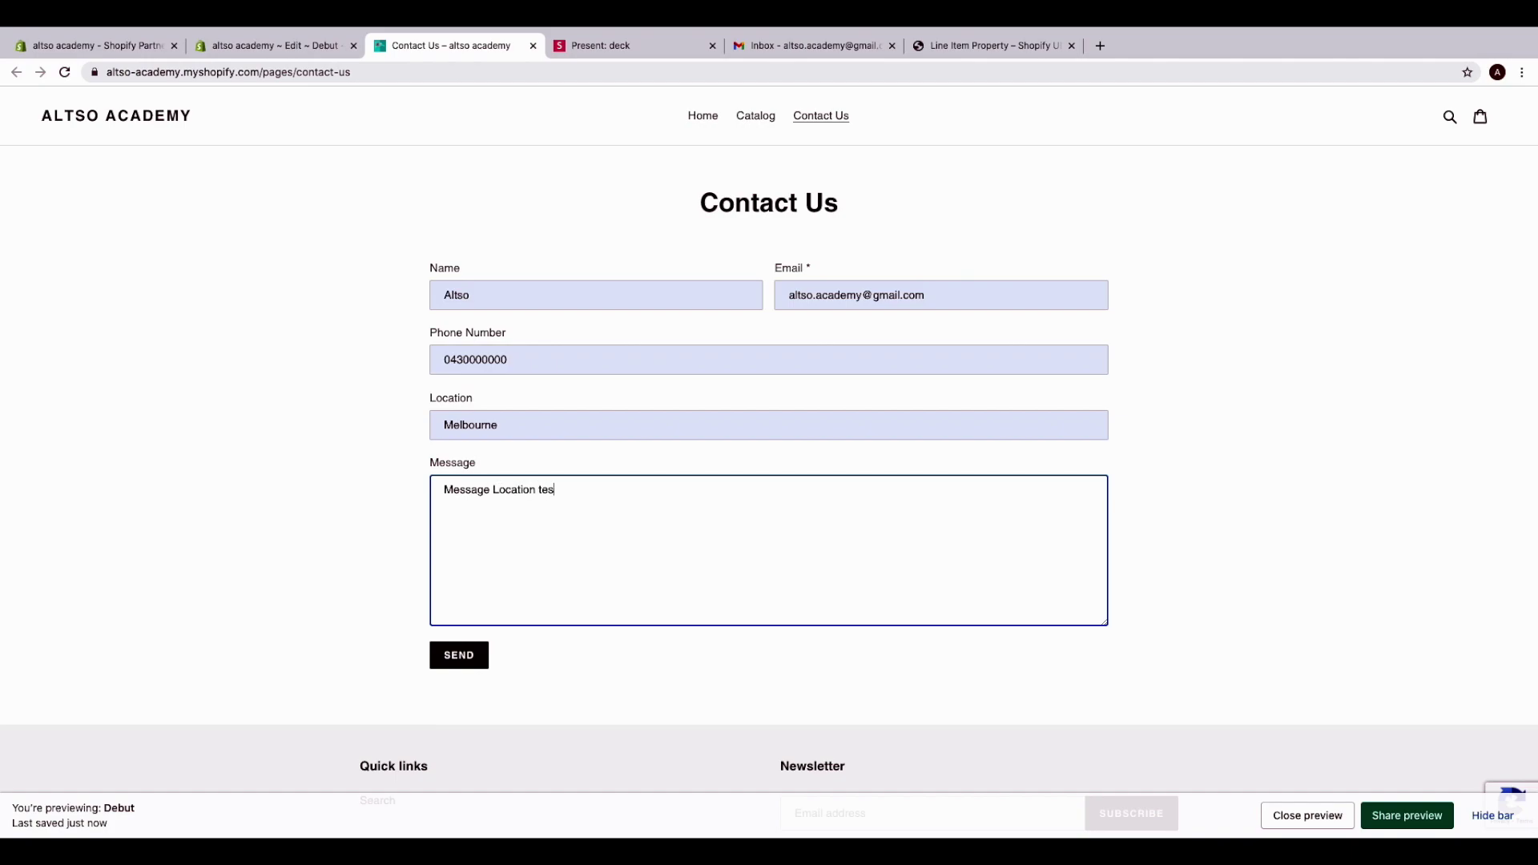
# Send the contact form and complete the reCAPTCHA by selecting all squares with fire hydrants, verifying and submitting
pyautogui.click(467, 655)
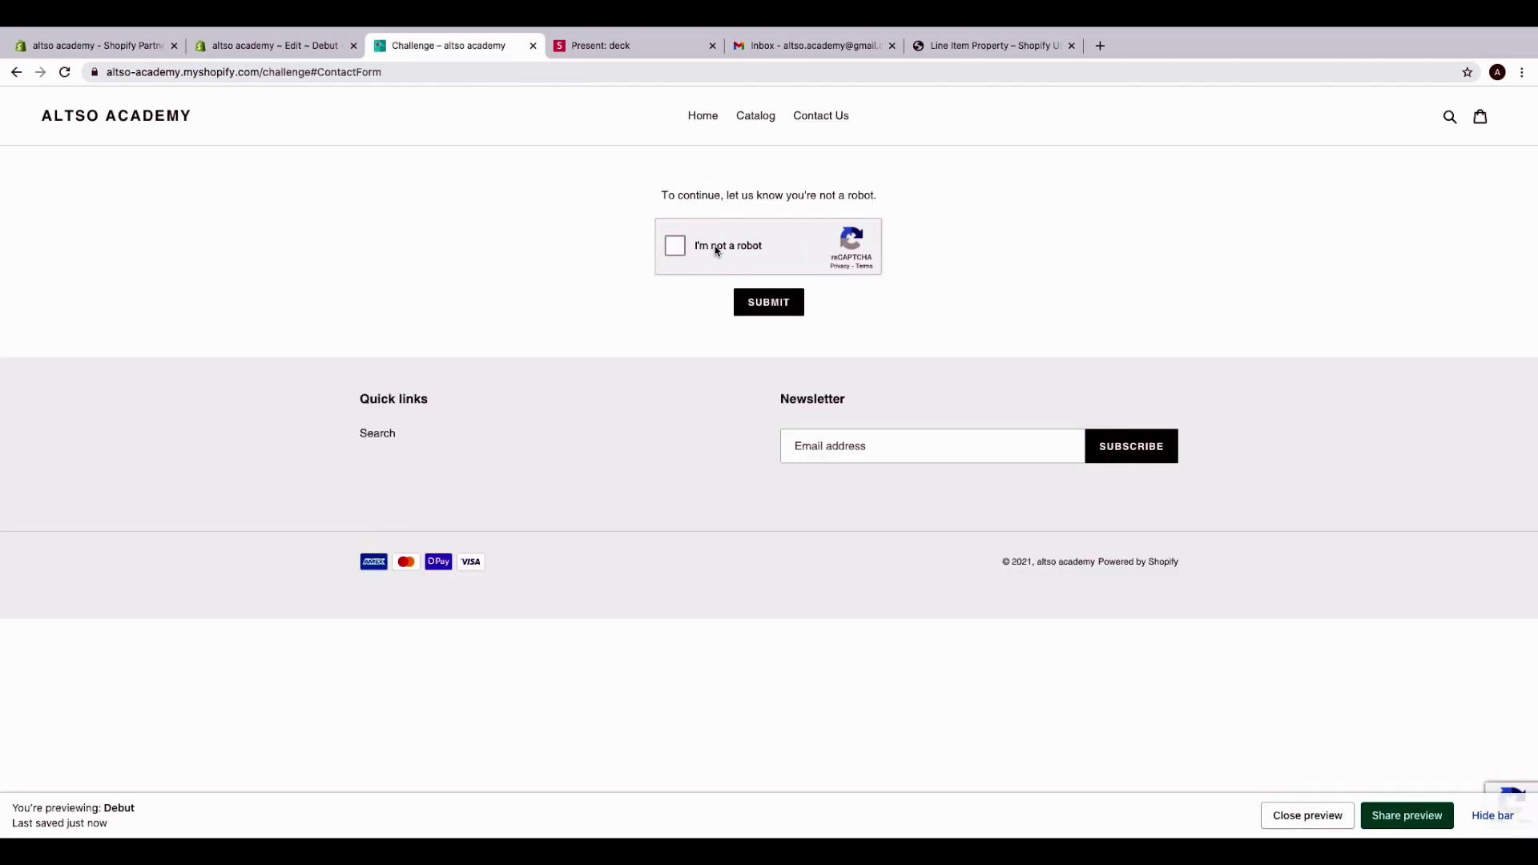
pyautogui.click(676, 250)
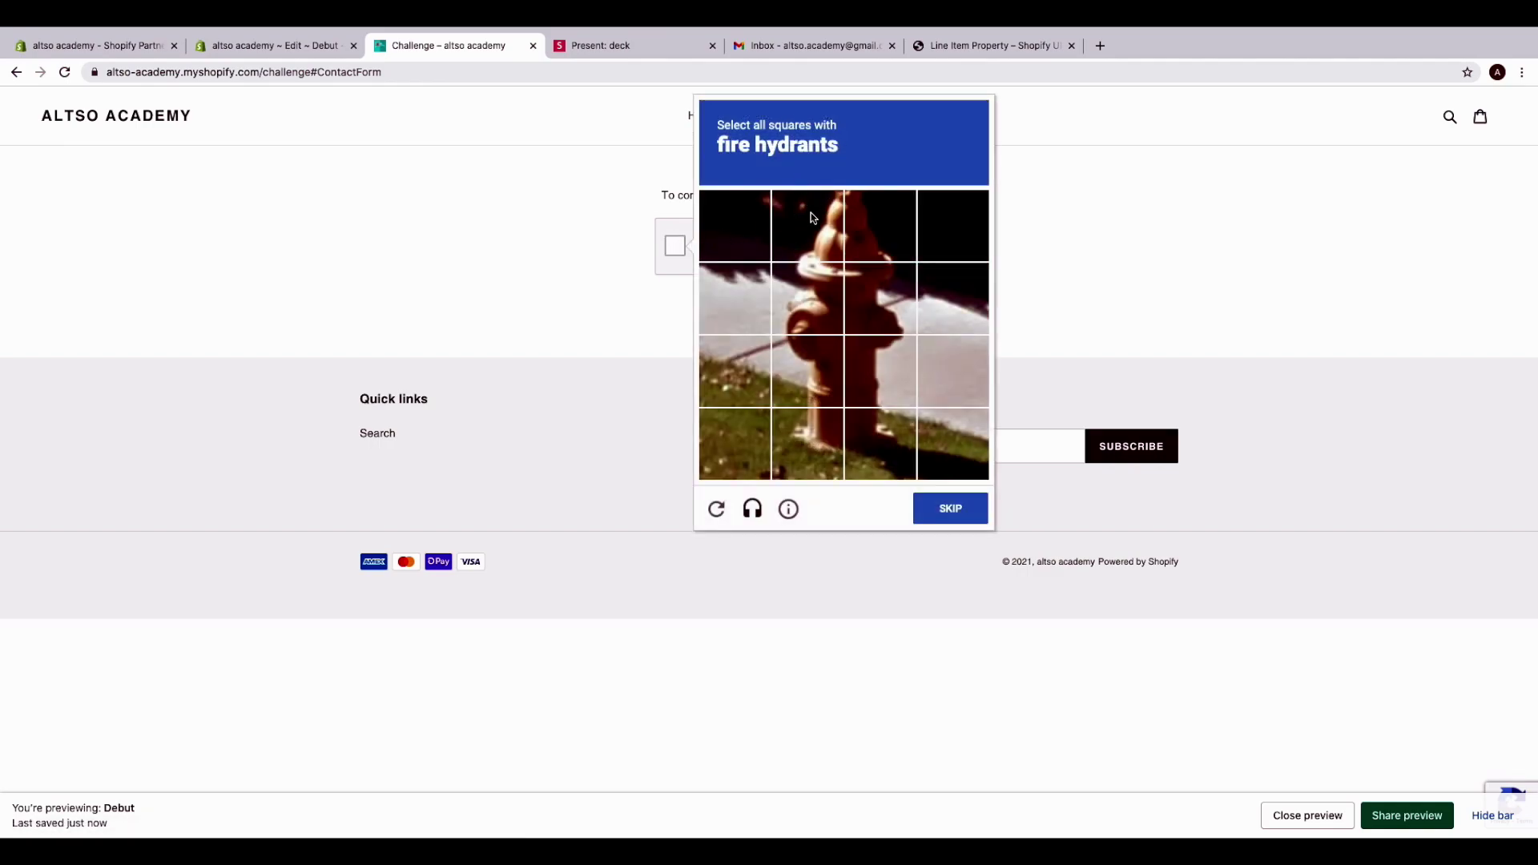
pyautogui.click(811, 213)
pyautogui.click(861, 214)
pyautogui.click(814, 303)
pyautogui.click(930, 309)
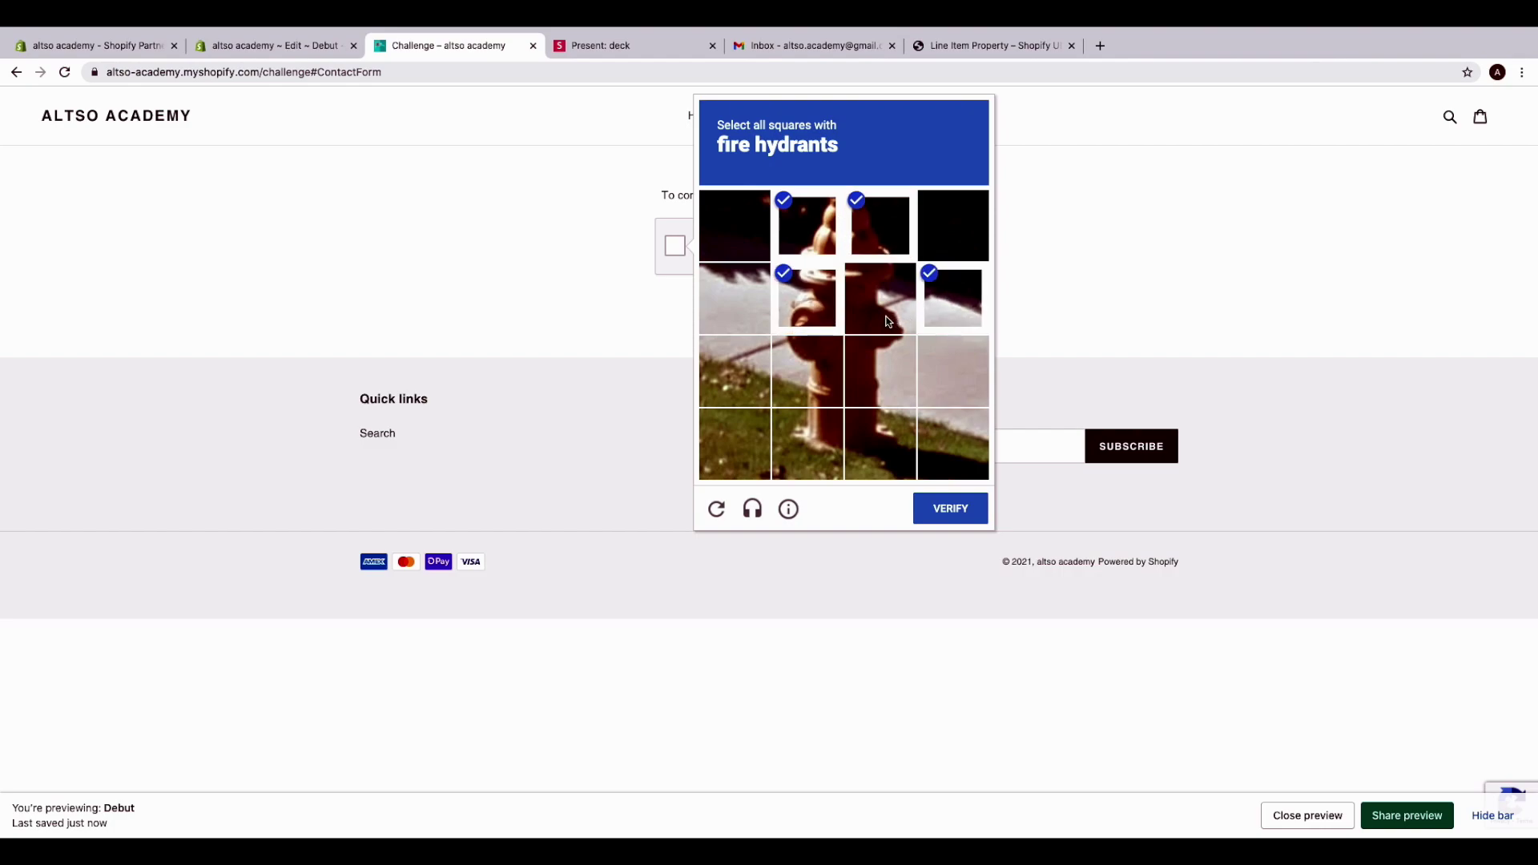
pyautogui.click(888, 321)
pyautogui.click(934, 309)
pyautogui.click(785, 389)
pyautogui.click(869, 370)
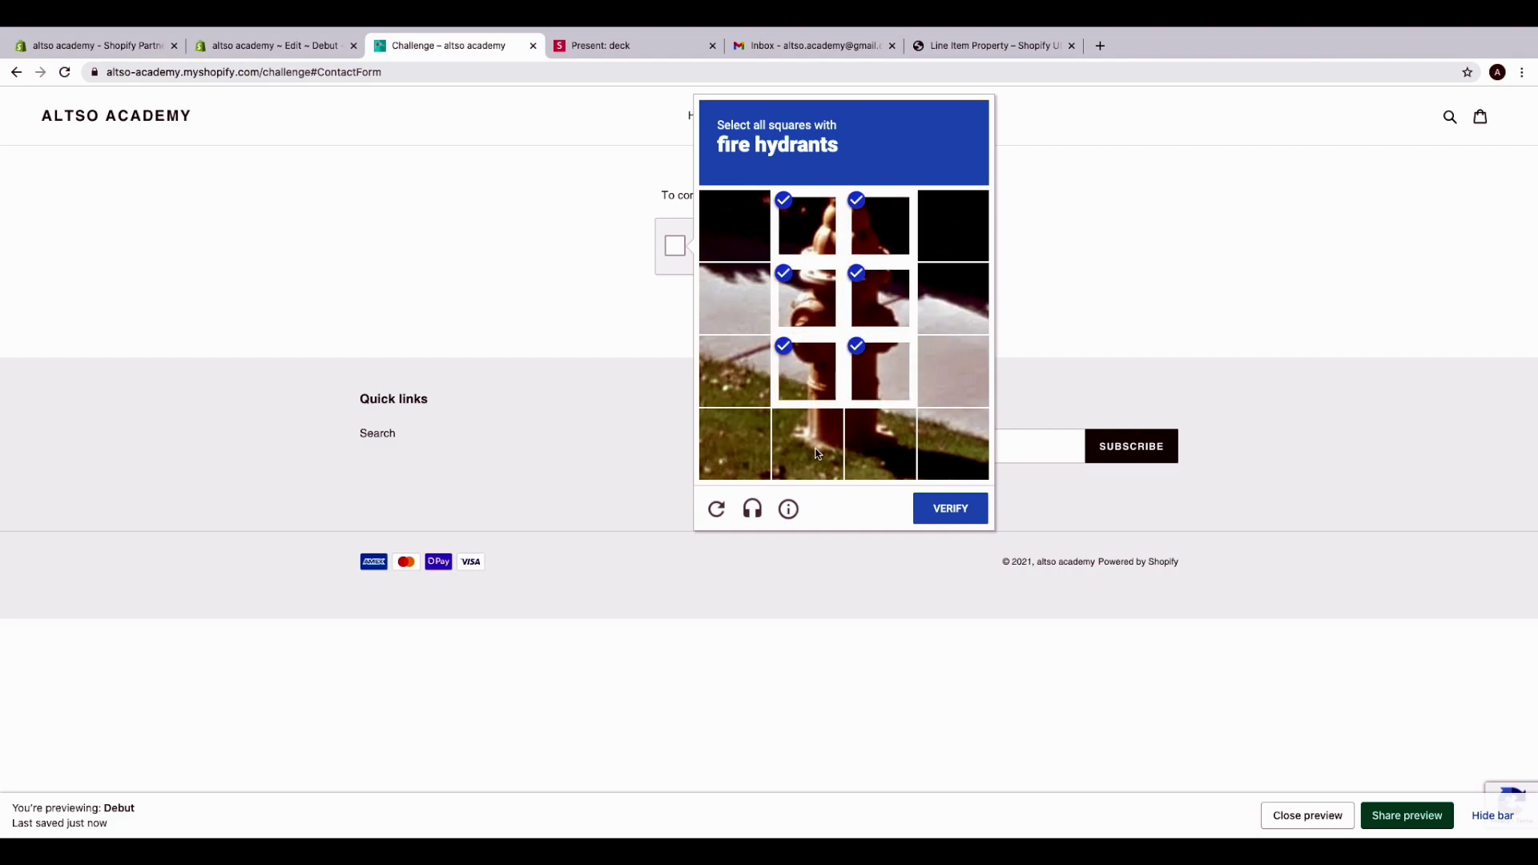
pyautogui.click(816, 454)
pyautogui.click(875, 439)
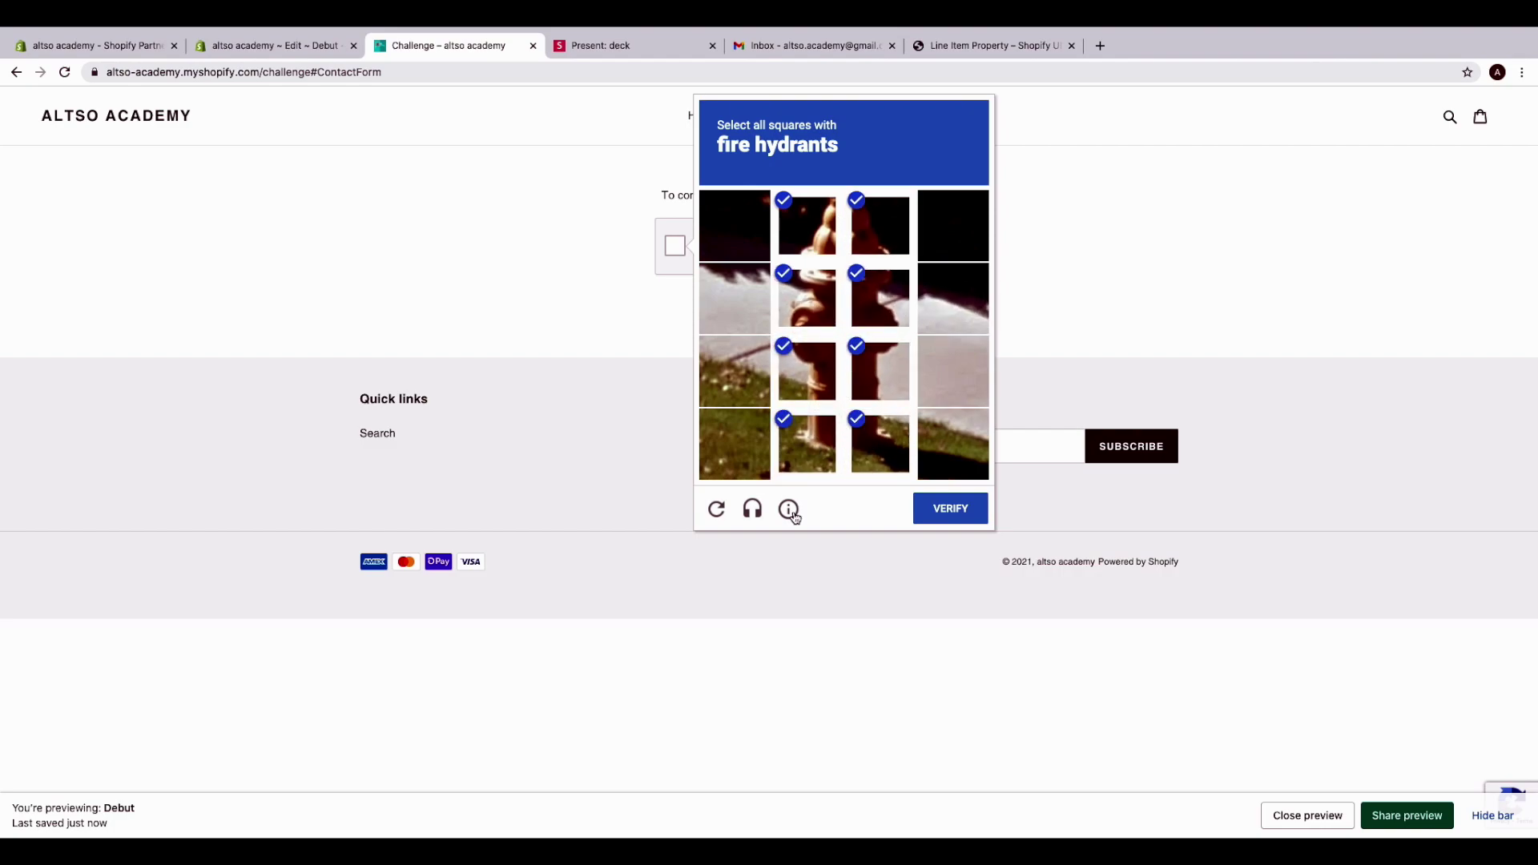
pyautogui.click(947, 511)
pyautogui.click(783, 310)
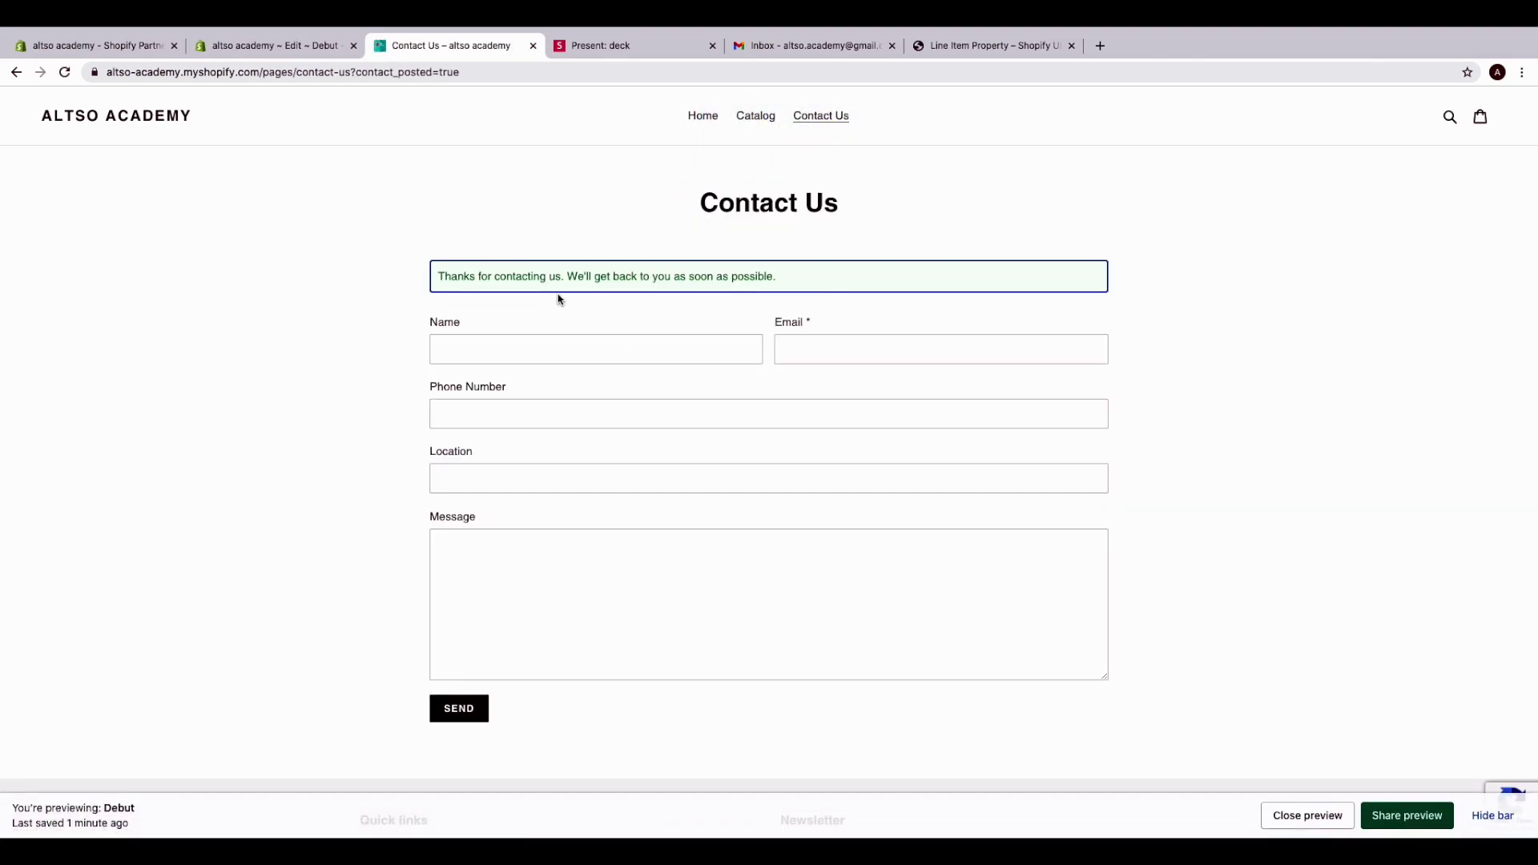
# Switch to the Gmail inbox, reload it, and open the newest customer message to check its Location entry
pyautogui.click(815, 46)
pyautogui.click(67, 74)
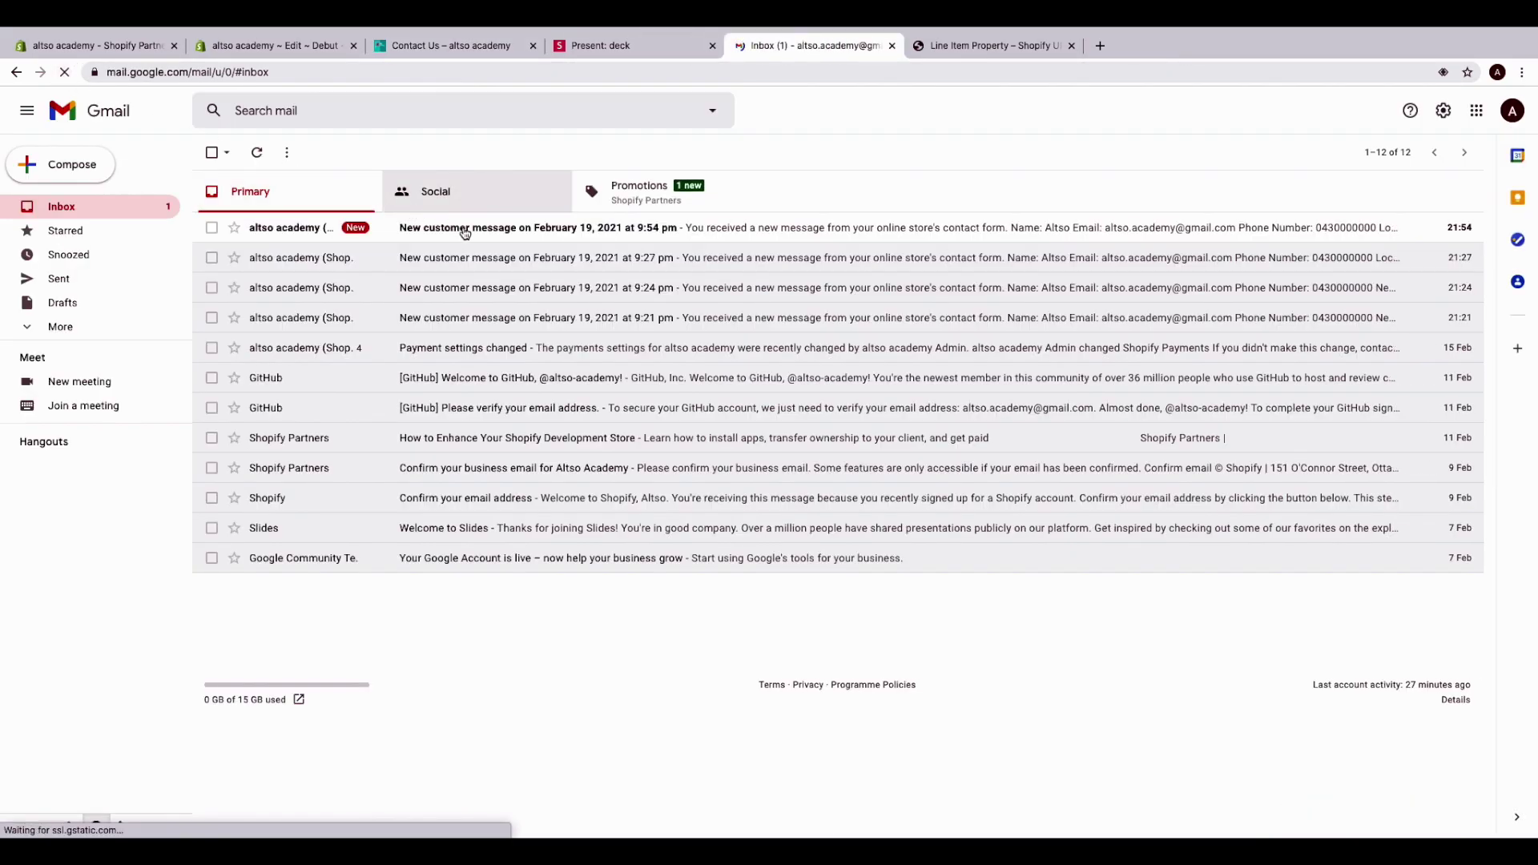
pyautogui.click(464, 232)
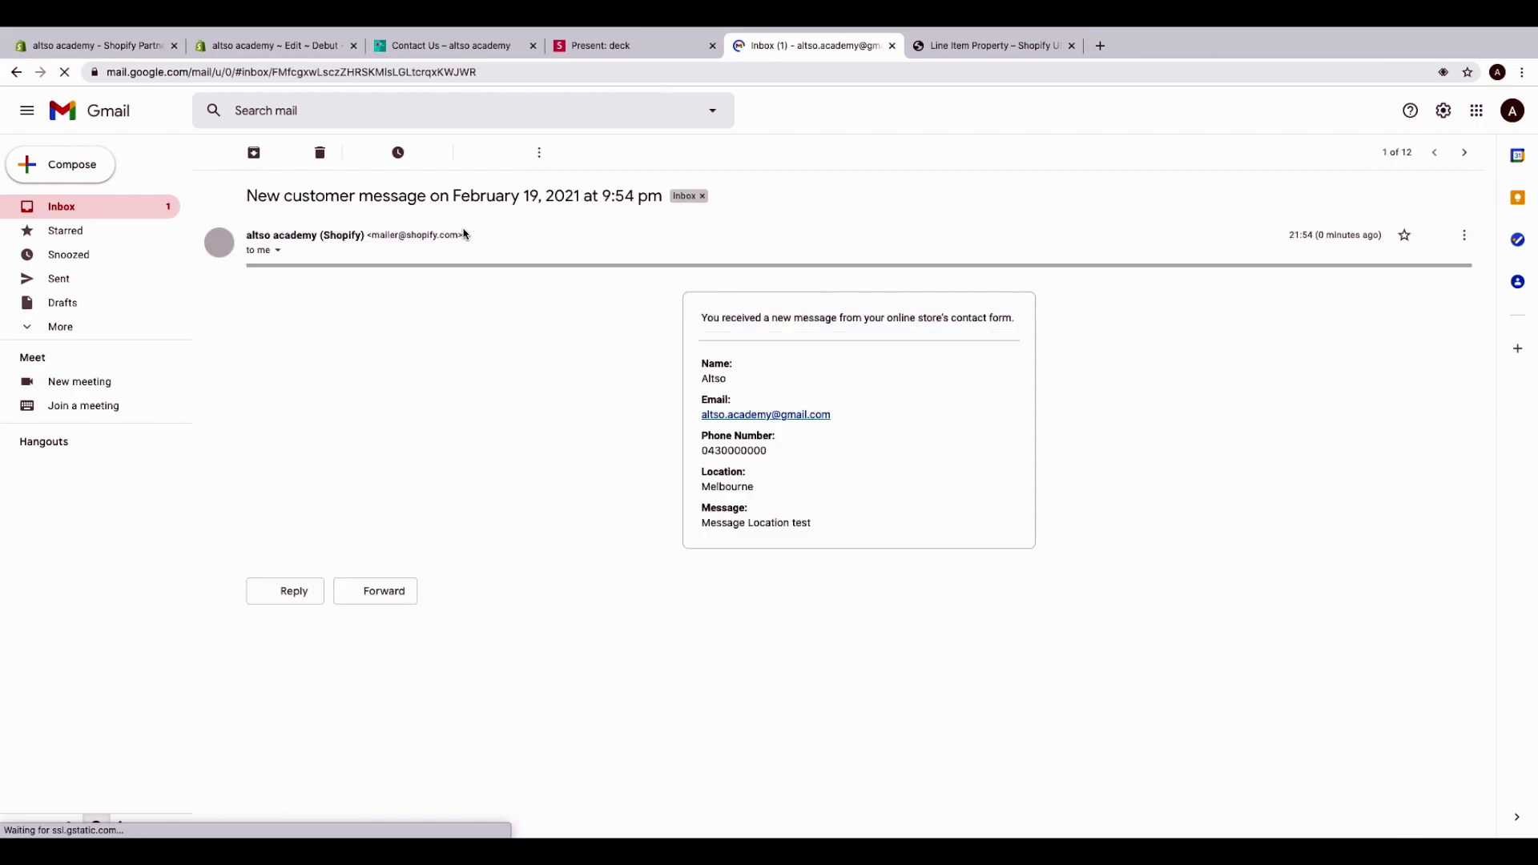
pyautogui.moveTo(699, 472)
pyautogui.mouseDown()
pyautogui.moveTo(765, 487)
pyautogui.moveTo(693, 472)
pyautogui.mouseUp()
pyautogui.click(778, 483)
pyautogui.click(778, 483)
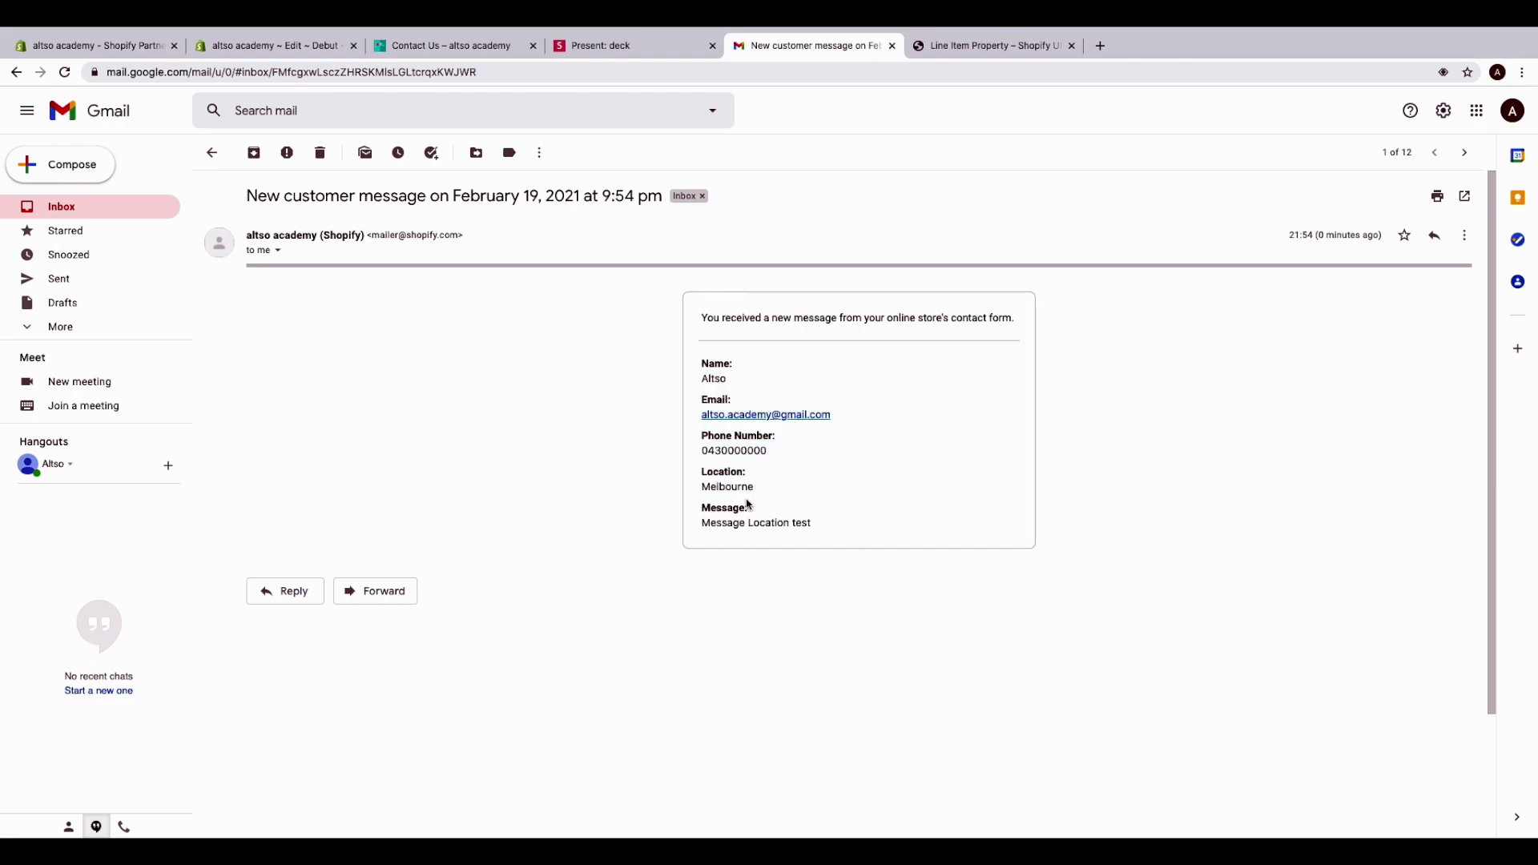
# Review the Location field on the storefront contact form and the form field settings in Shopify UI Elements Generator
pyautogui.click(451, 46)
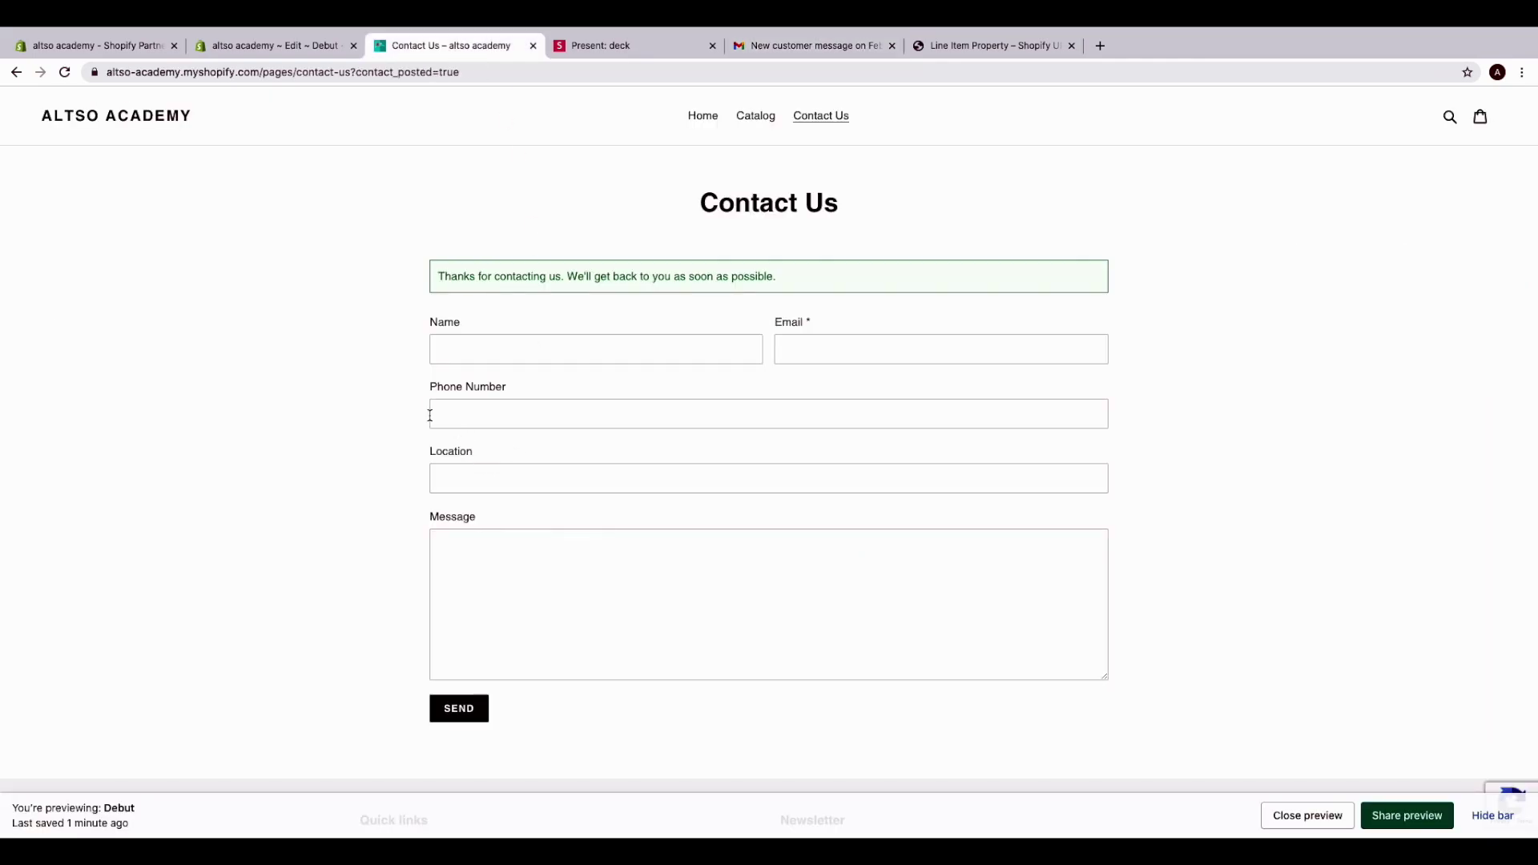
pyautogui.moveTo(414, 447); pyautogui.dragTo(704, 481)
pyautogui.click(908, 47)
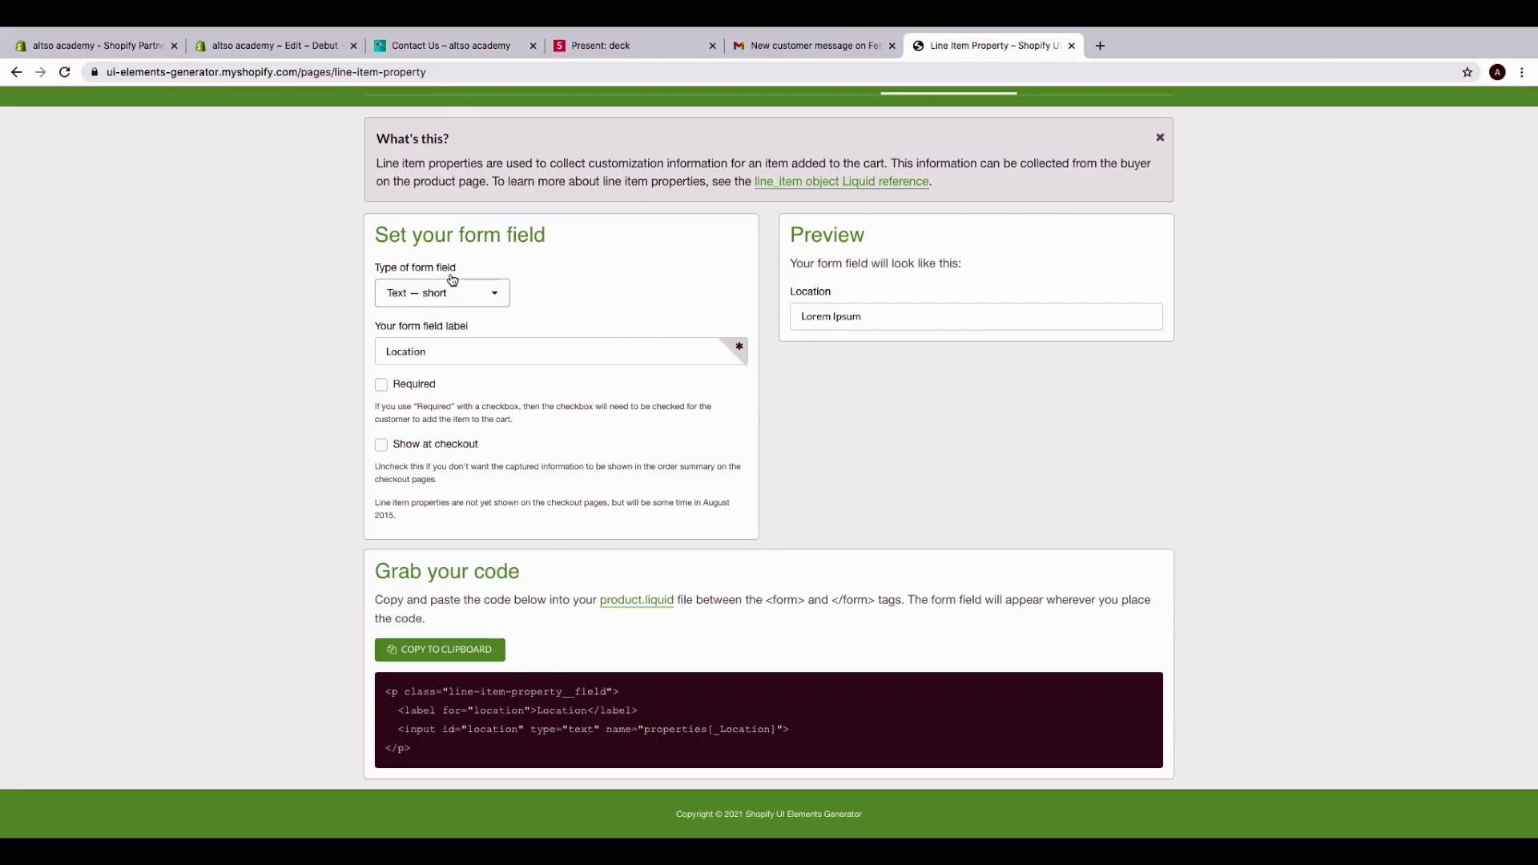
pyautogui.click(463, 53)
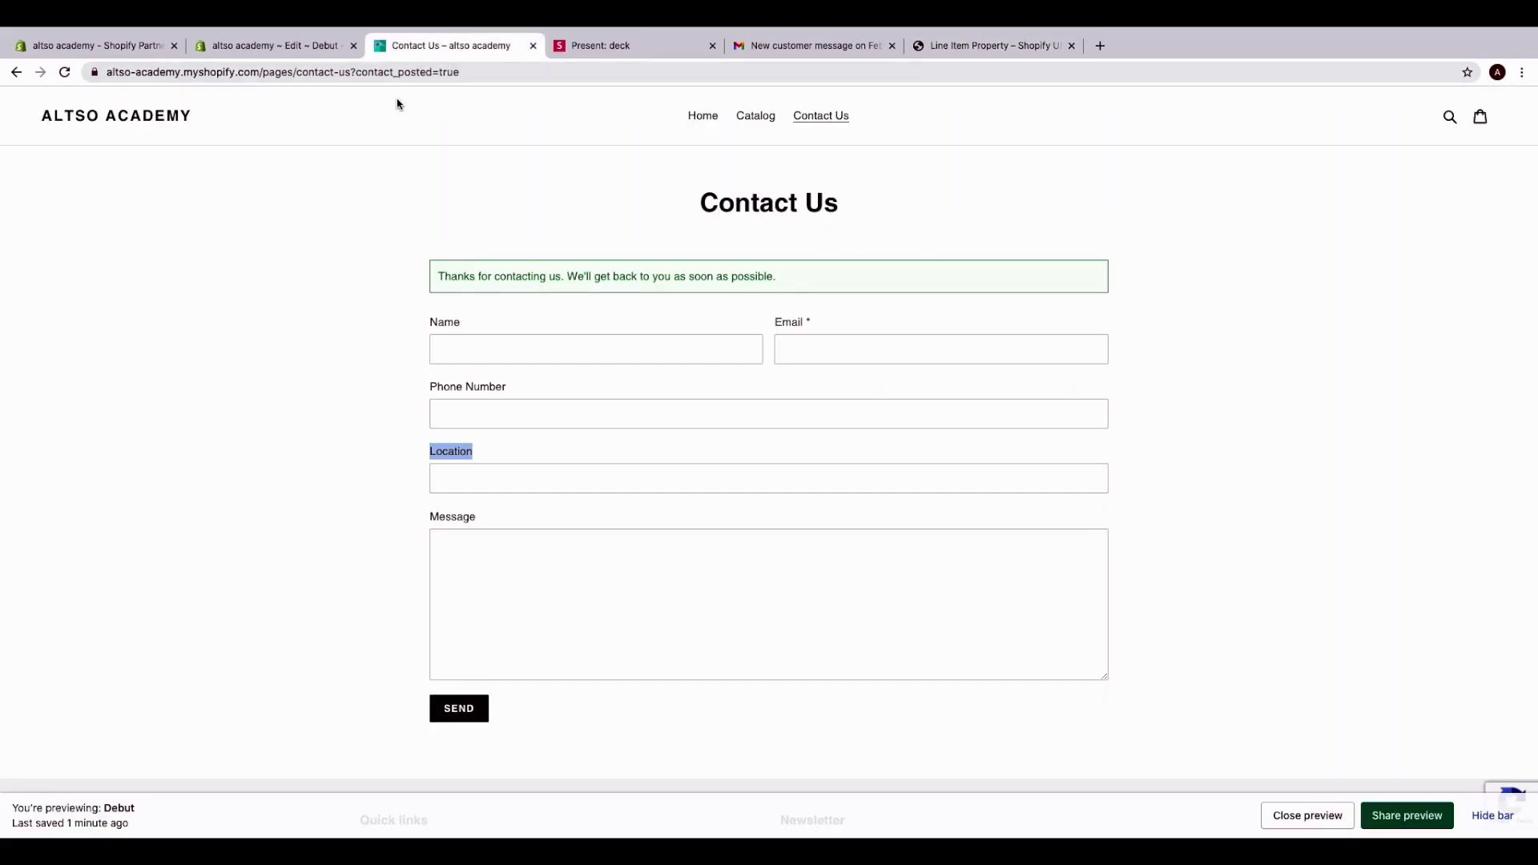
# Switch to the slide deck and review the outline of the Contact Us page tasks
pyautogui.click(568, 56)
pyautogui.moveTo(1018, 549); pyautogui.dragTo(387, 267)
pyautogui.click(458, 559)
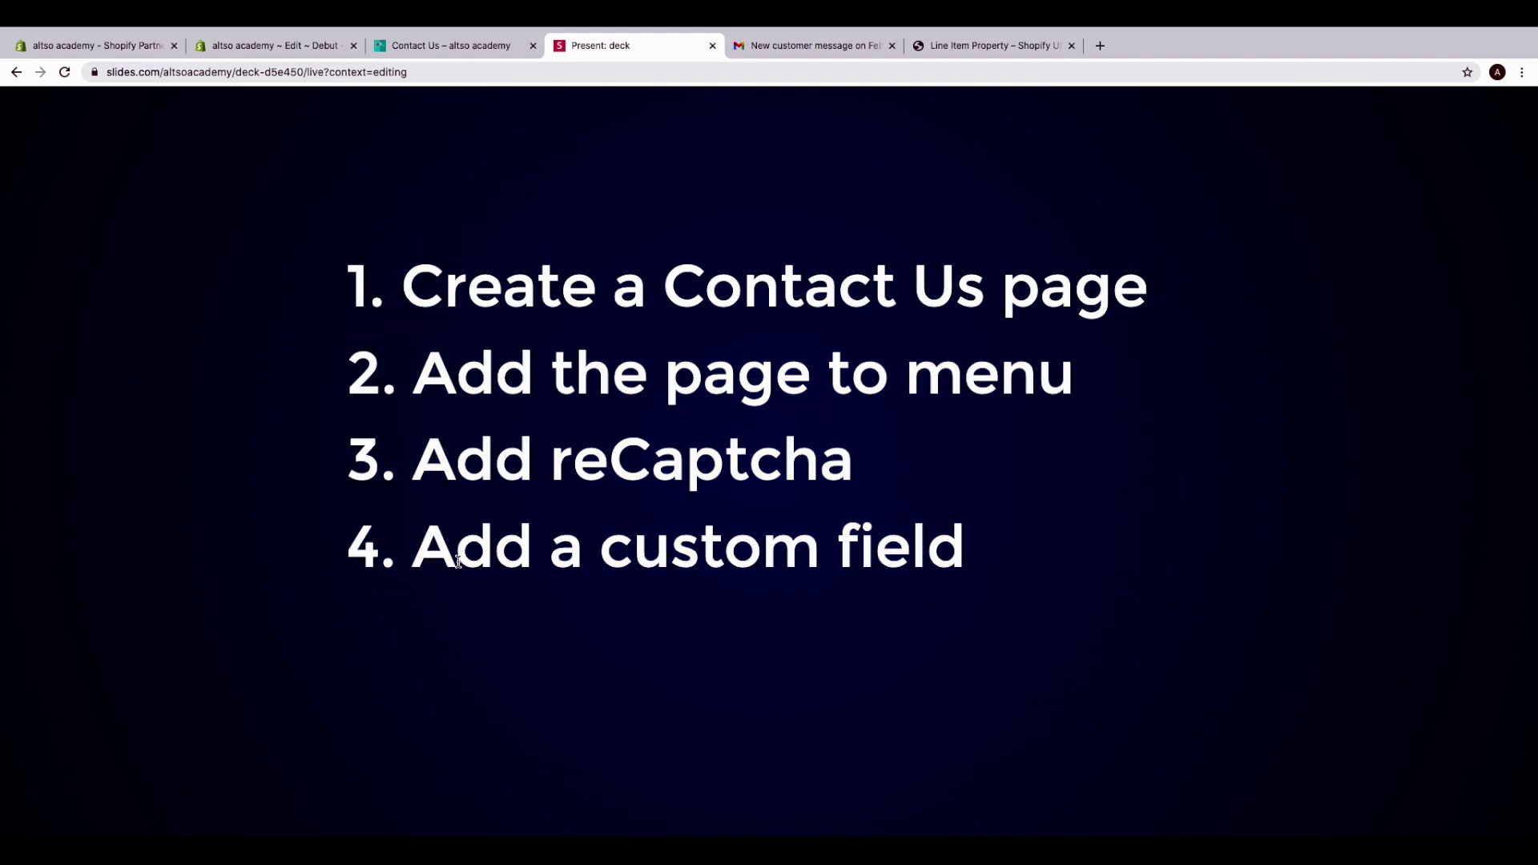